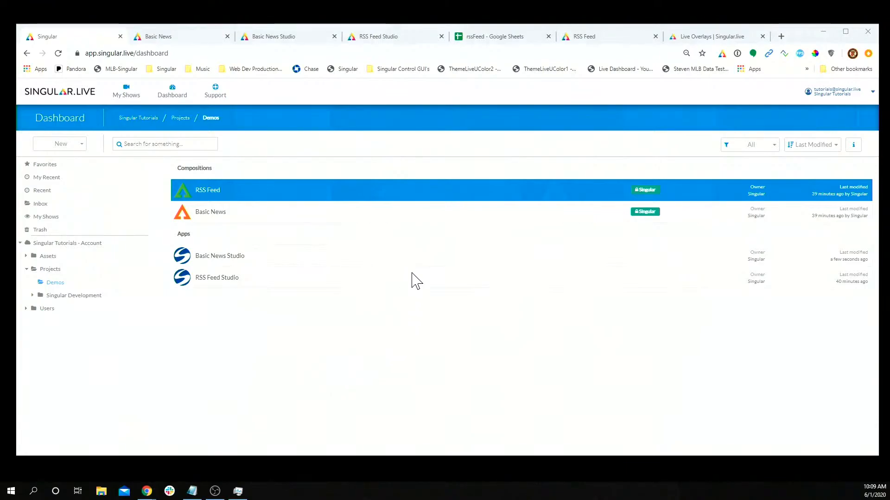
# Step: Bring the browser forward, glance at Trash, then return to the Demos project
pyautogui.click(62, 285)
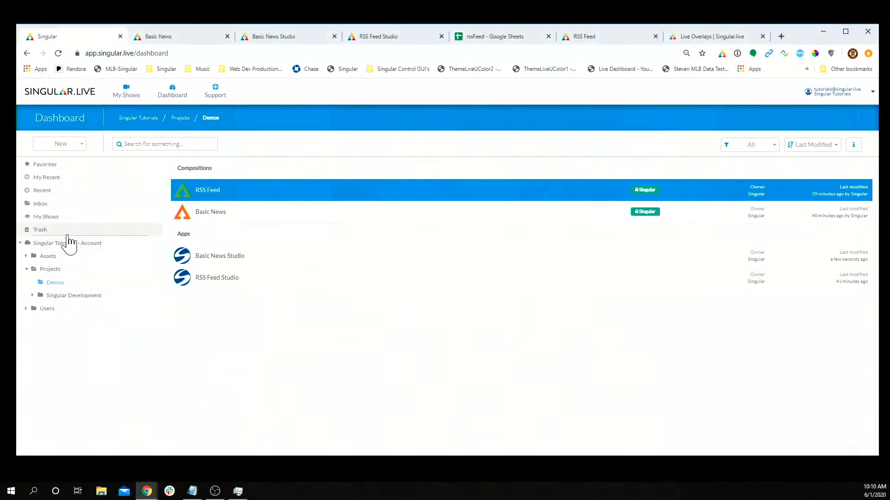
pyautogui.click(64, 231)
pyautogui.click(67, 283)
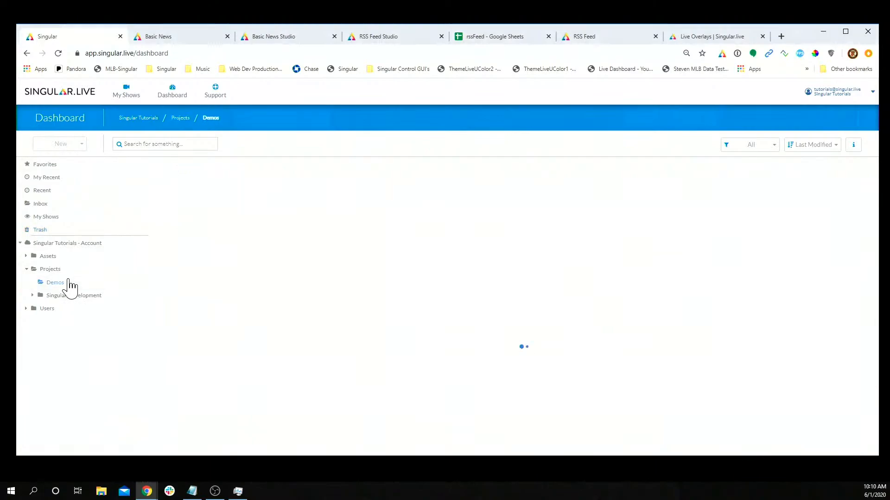
pyautogui.click(64, 147)
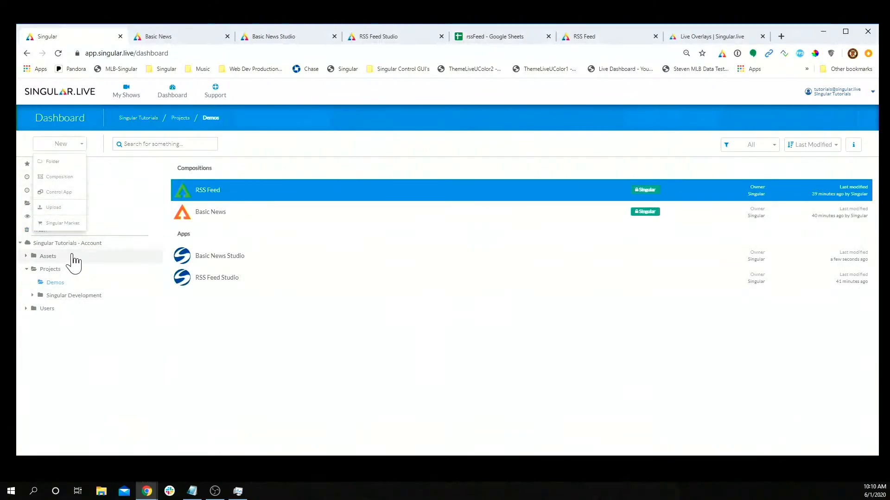
pyautogui.click(66, 281)
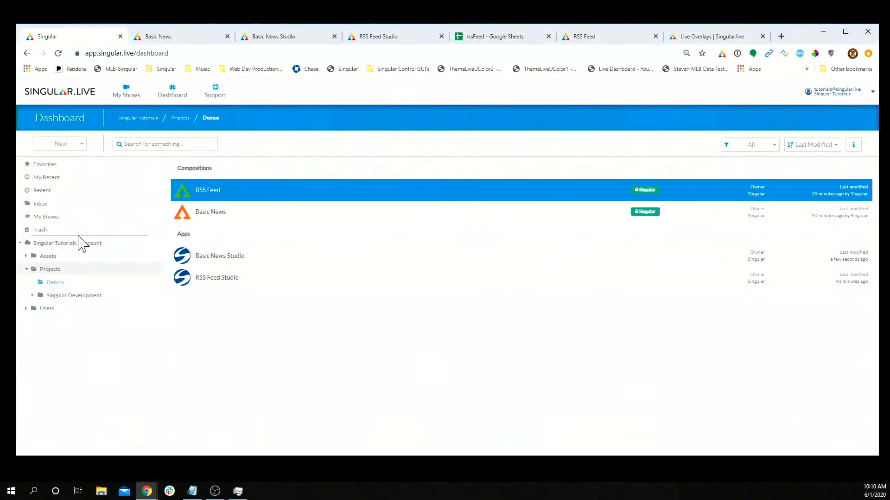
# Step: Download the free Air template package from the Singular Marketplace and confirm the success message
pyautogui.click(64, 147)
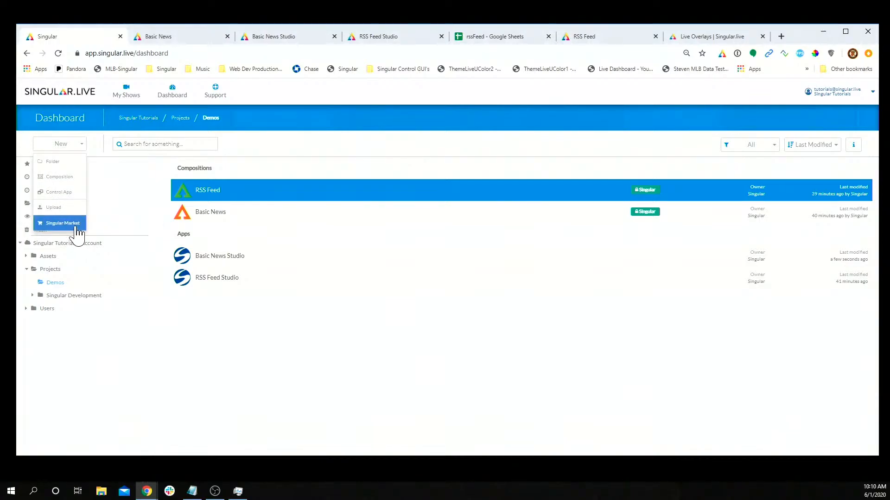
pyautogui.click(78, 226)
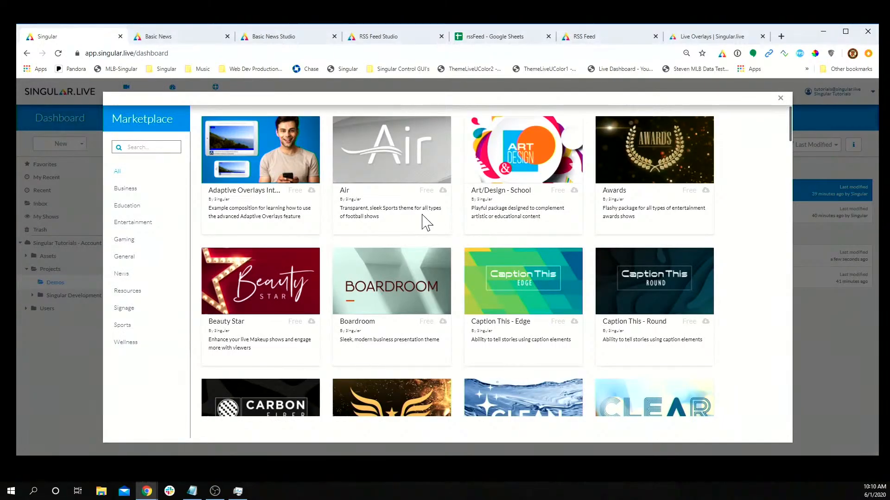
pyautogui.click(443, 191)
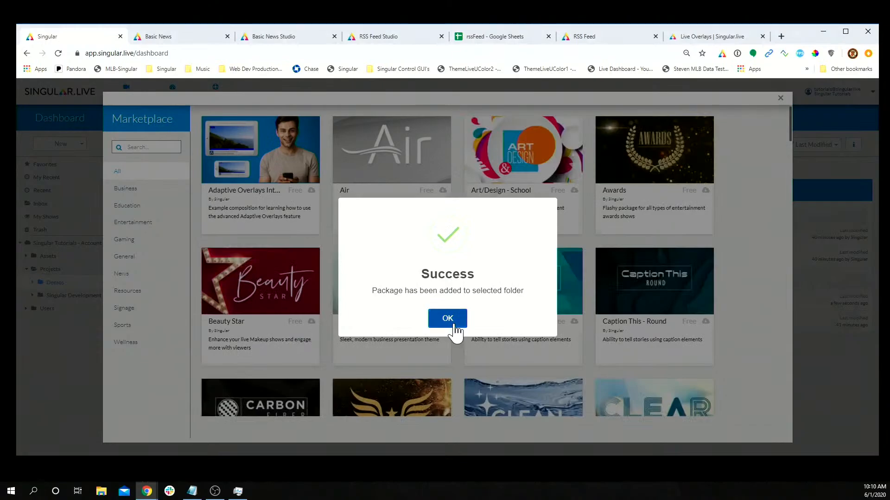
pyautogui.click(453, 325)
pyautogui.click(780, 98)
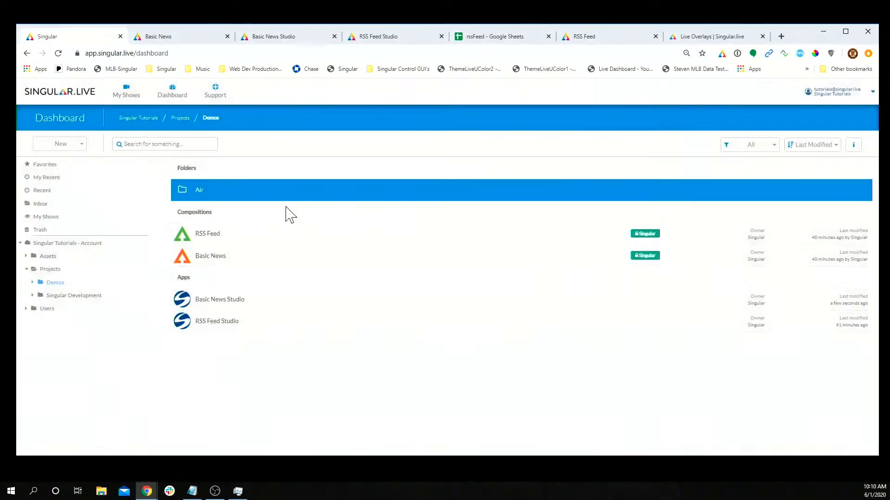
# Step: Open the Air composition from the Air folder, animate all overlays out, and return to the dashboard
pyautogui.doubleClick(254, 200)
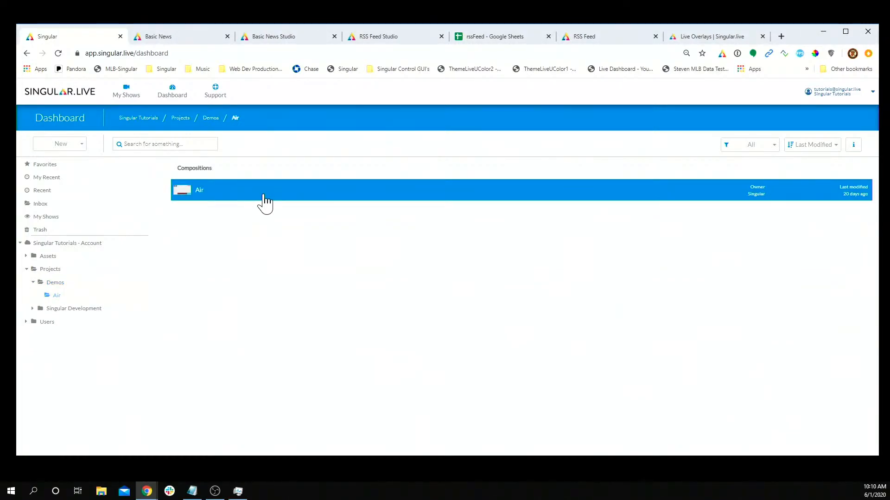
pyautogui.doubleClick(183, 202)
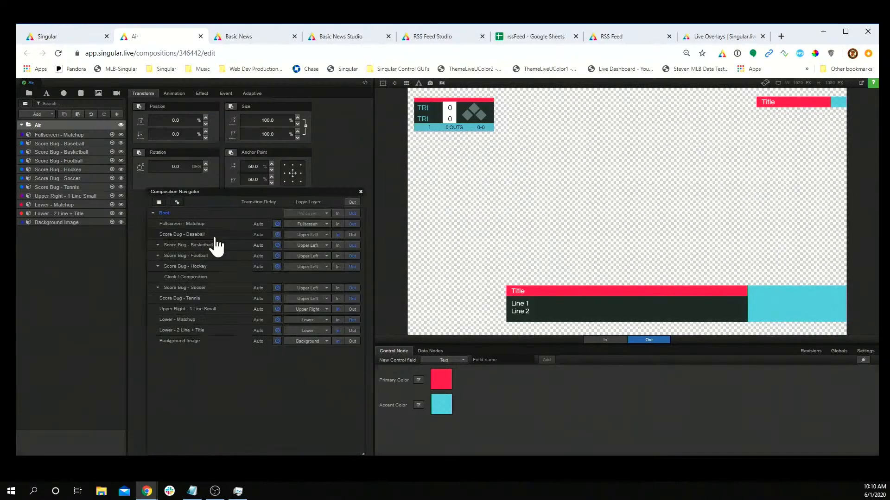
pyautogui.click(354, 204)
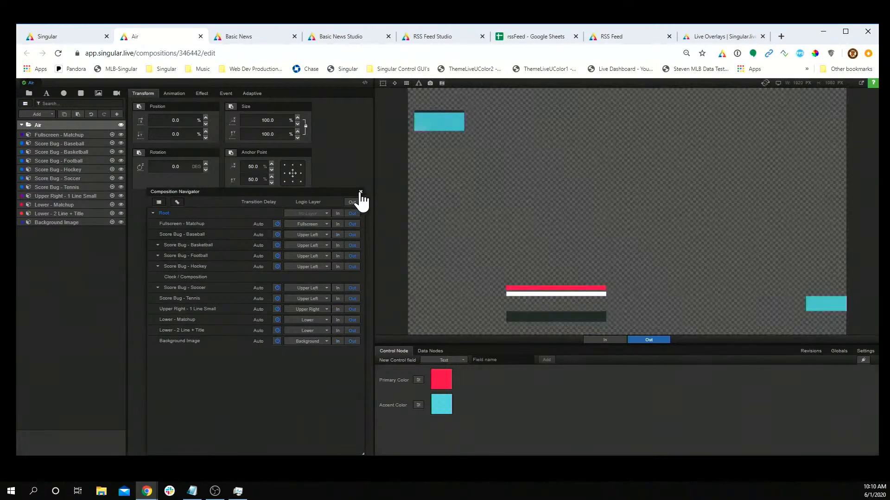
pyautogui.click(361, 191)
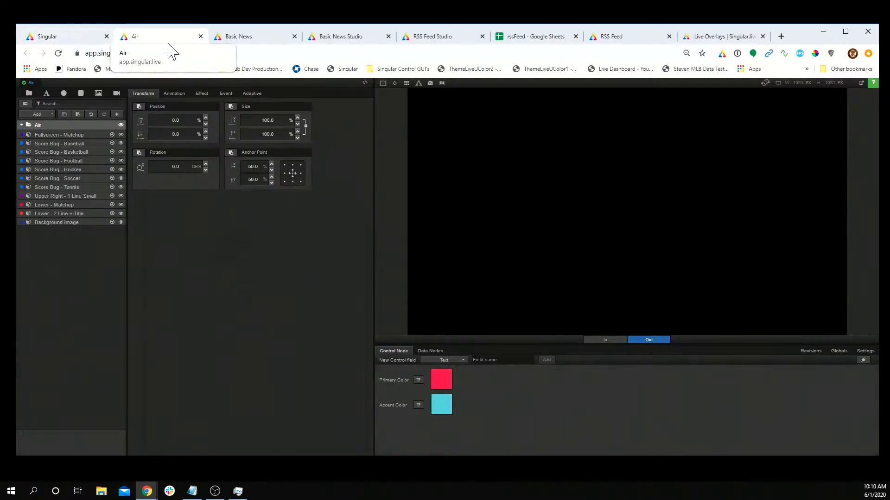
pyautogui.click(69, 37)
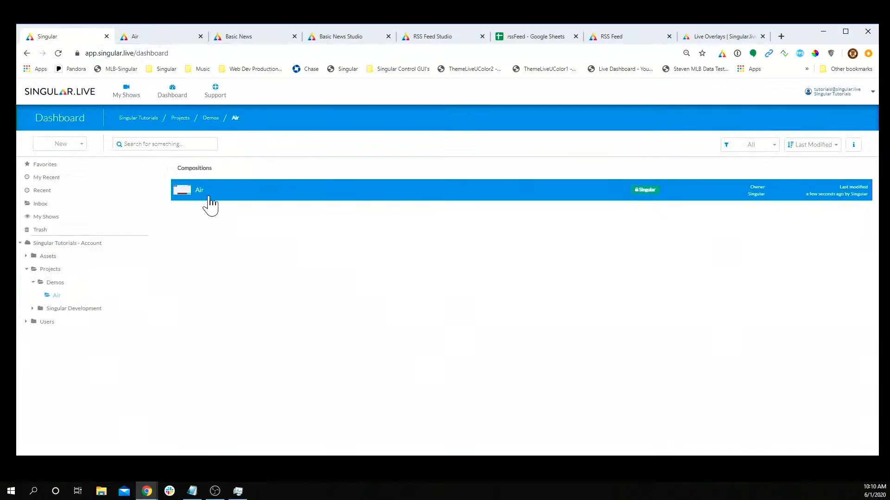
# Step: Open the Air composition with a new Studio control app named 'Studio 1'
pyautogui.rightClick(210, 196)
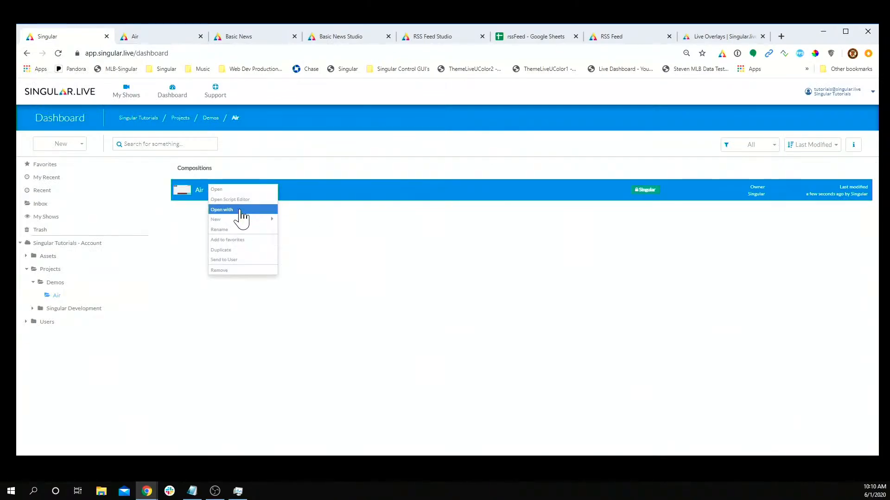
pyautogui.click(241, 212)
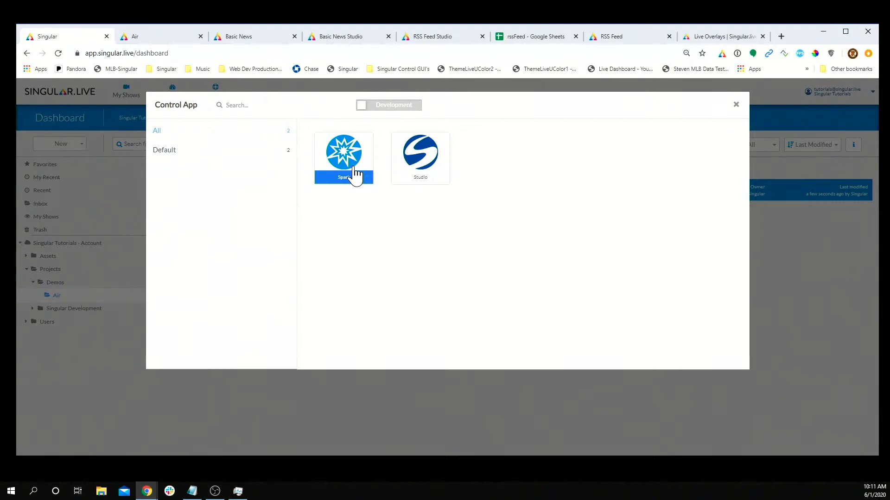
pyautogui.click(419, 169)
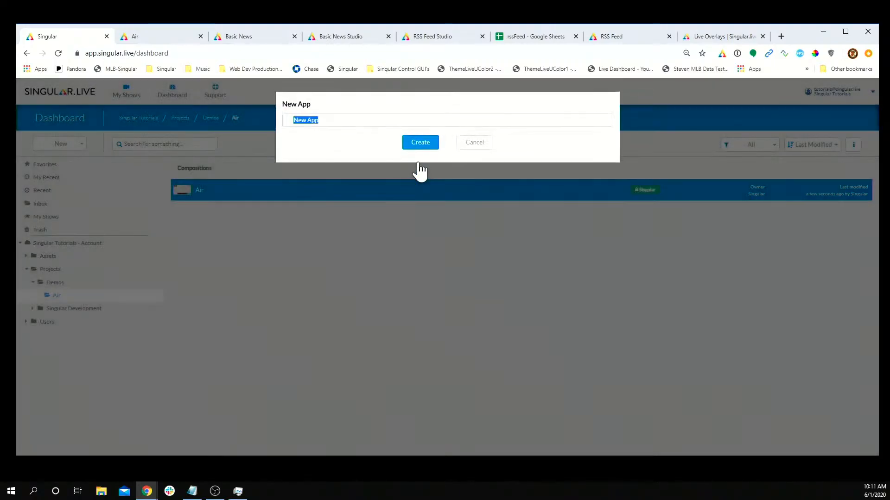
pyautogui.write('Studio 1')
pyautogui.press('Return')
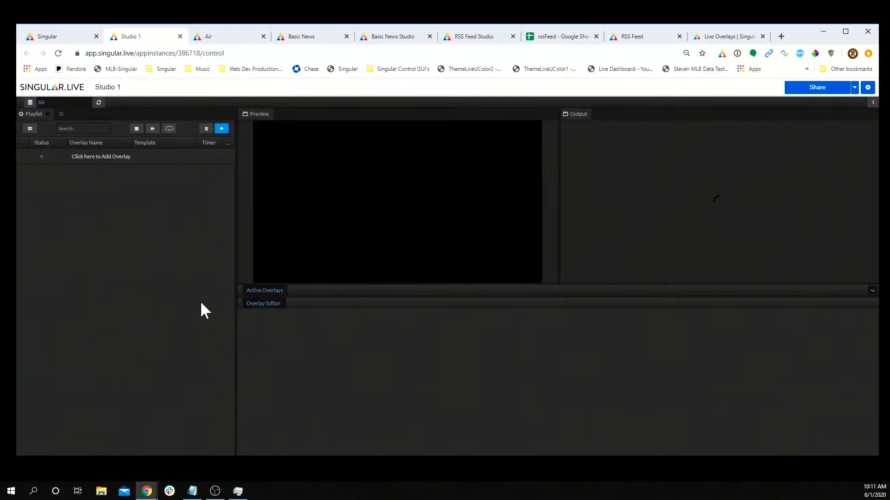
# Step: Add the Lower - Matchup and Upper Right - 1 Line Small overlays to the playlist
pyautogui.click(222, 129)
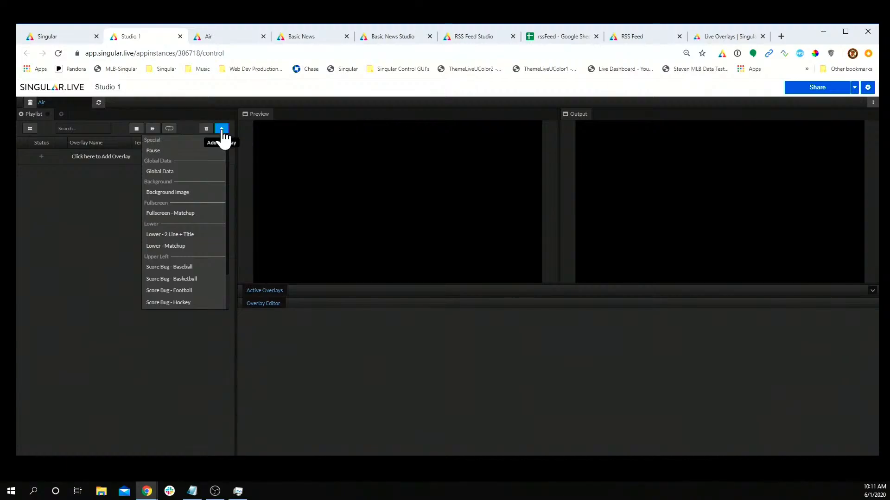
pyautogui.click(178, 247)
pyautogui.scroll(-1, 180, 250)
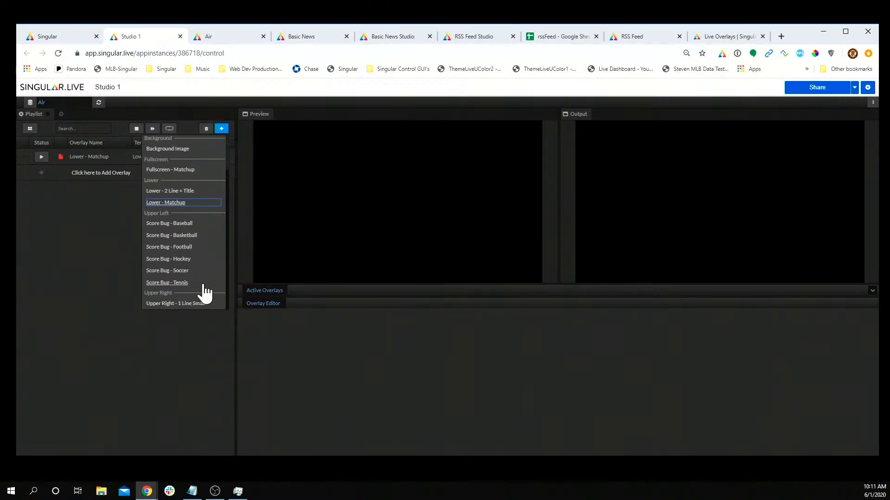
pyautogui.click(195, 304)
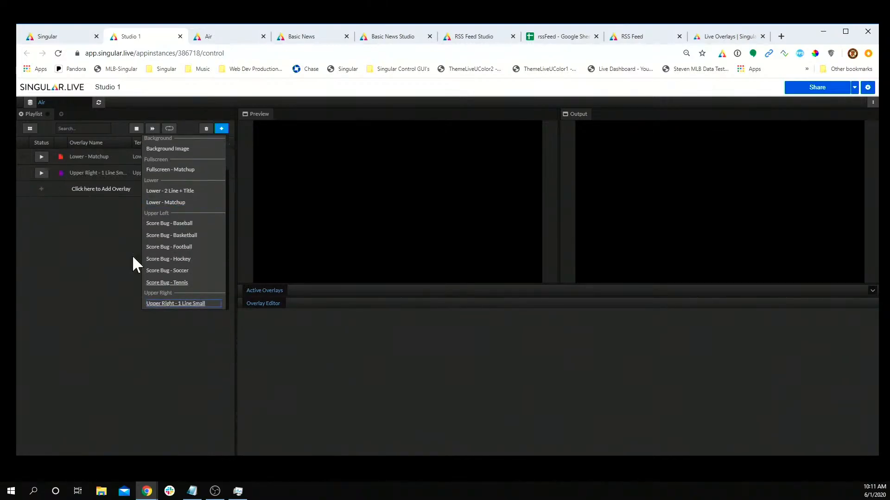
# Step: Play the Upper Right and Lower - Matchup overlays to output and bring up the Share link
pyautogui.click(120, 158)
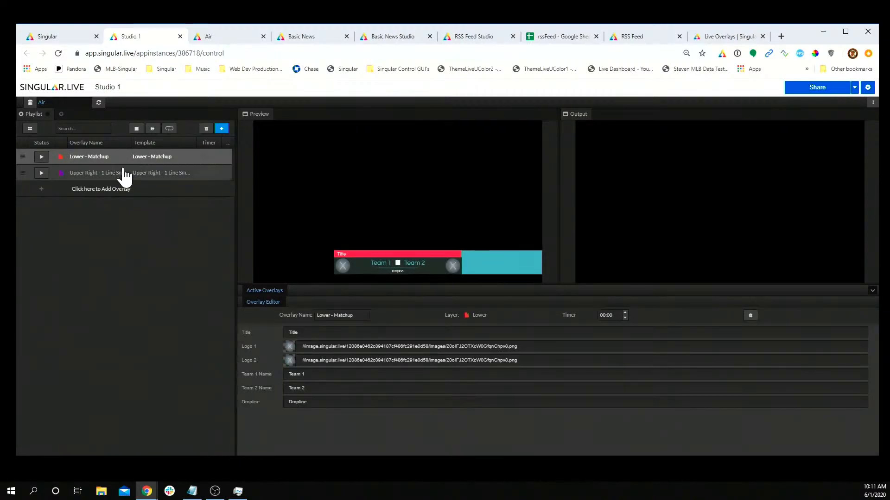
pyautogui.click(123, 174)
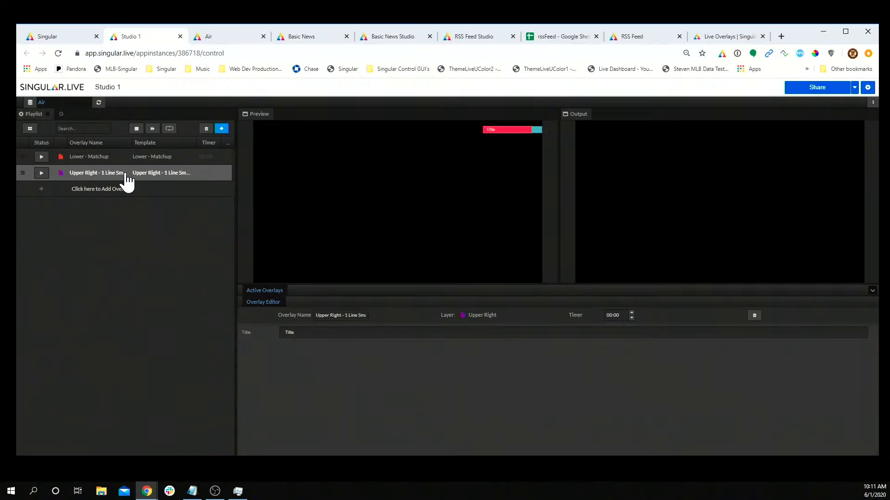
pyautogui.click(41, 176)
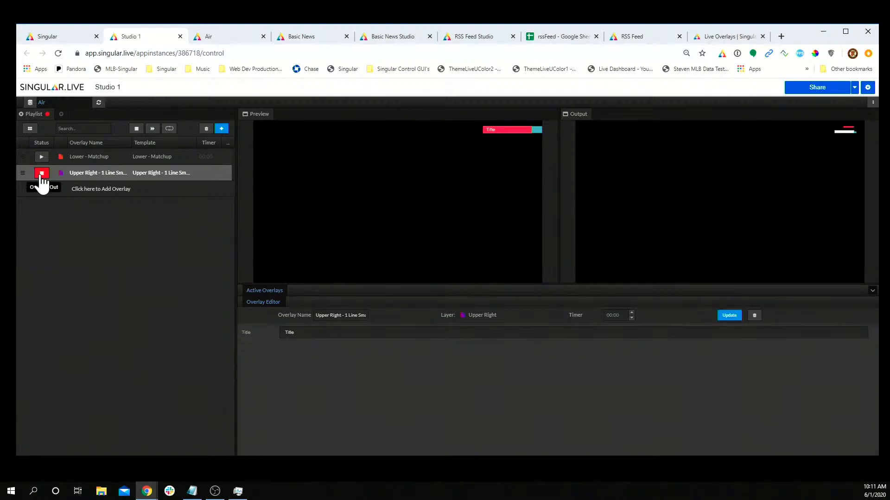
pyautogui.click(42, 159)
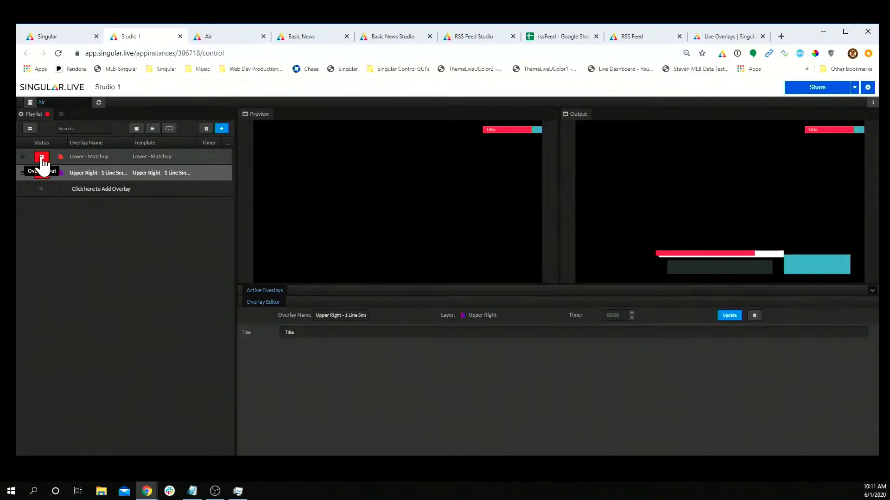
pyautogui.click(126, 159)
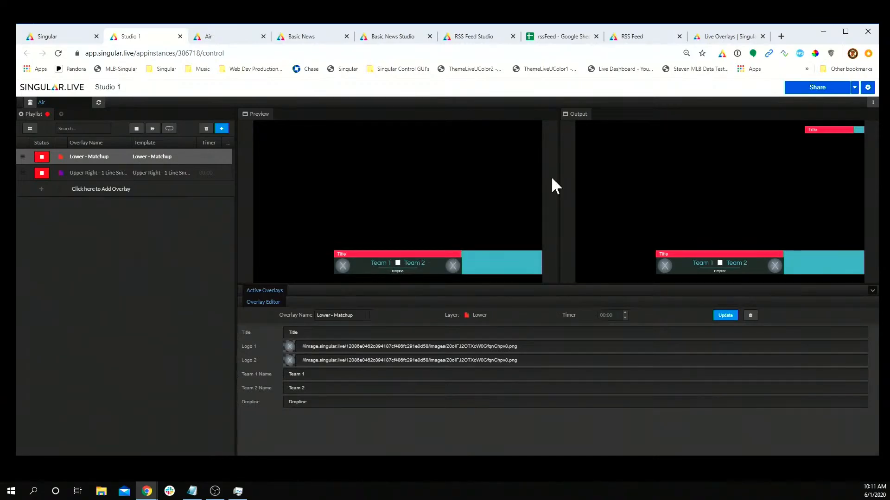
pyautogui.click(817, 89)
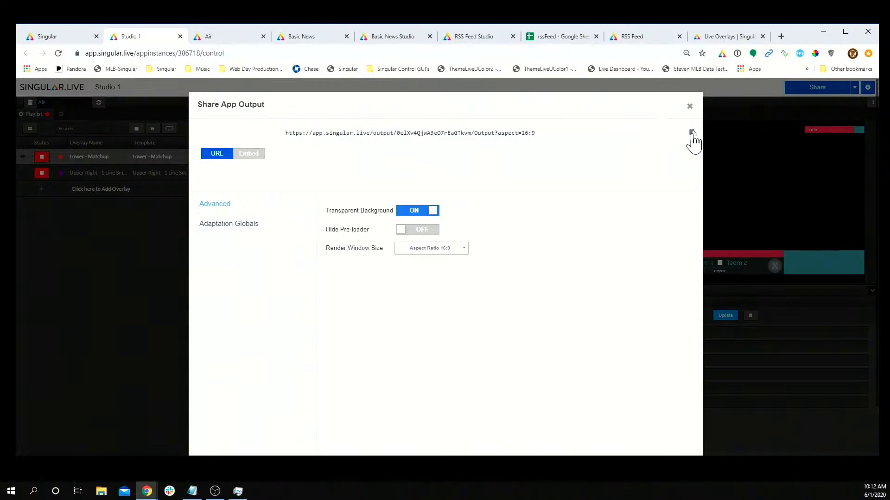
# Step: Close the Share App Output dialog to get back to the Studio 1 control page
pyautogui.click(689, 107)
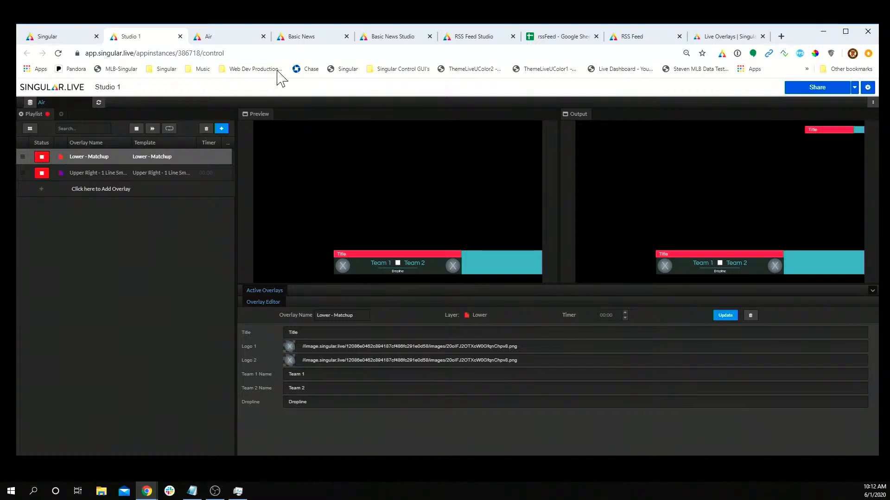
# Step: From the Singular dashboard, search Support help for 'beginner guide' articles
pyautogui.click(235, 40)
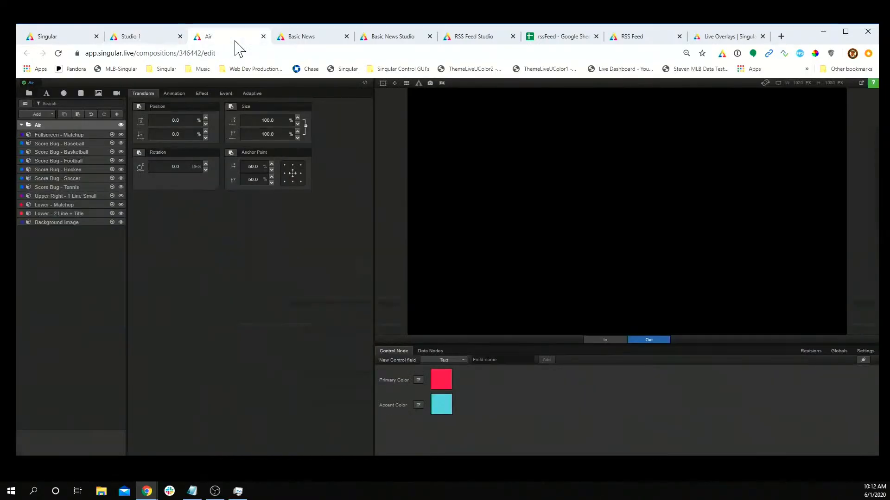
pyautogui.click(73, 39)
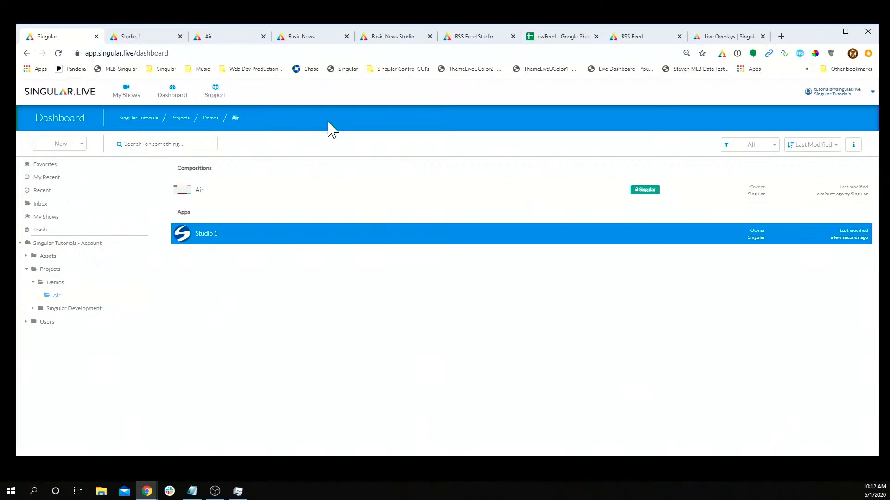
pyautogui.click(221, 100)
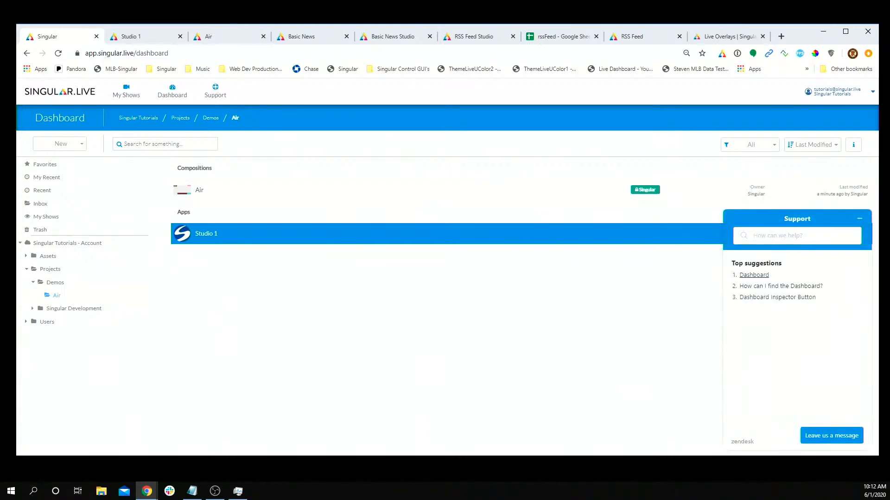
pyautogui.write('be')
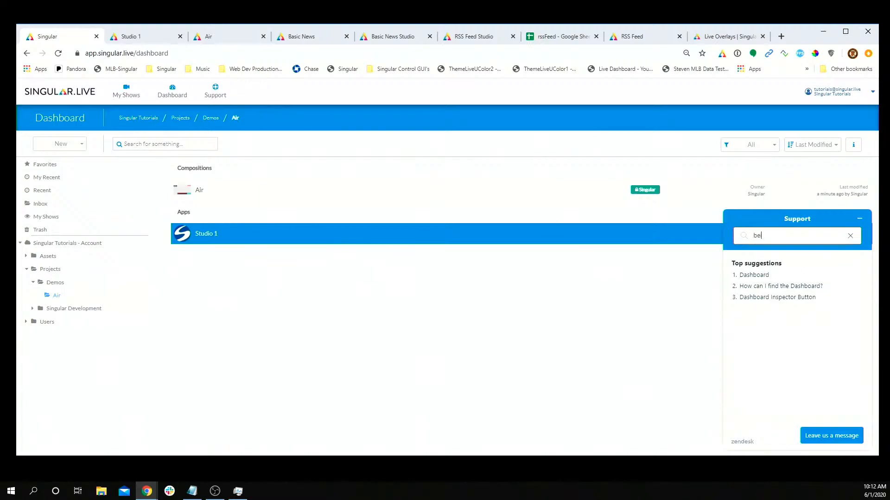
pyautogui.write('iggin')
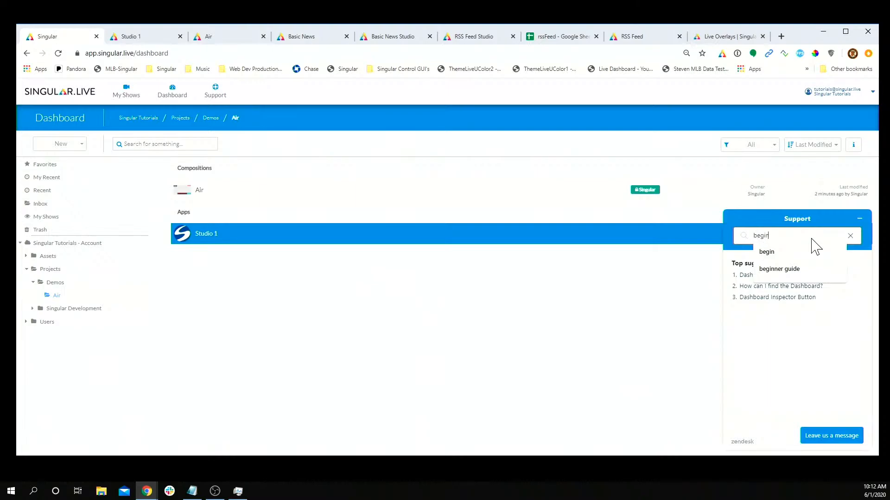
pyautogui.press('Return')
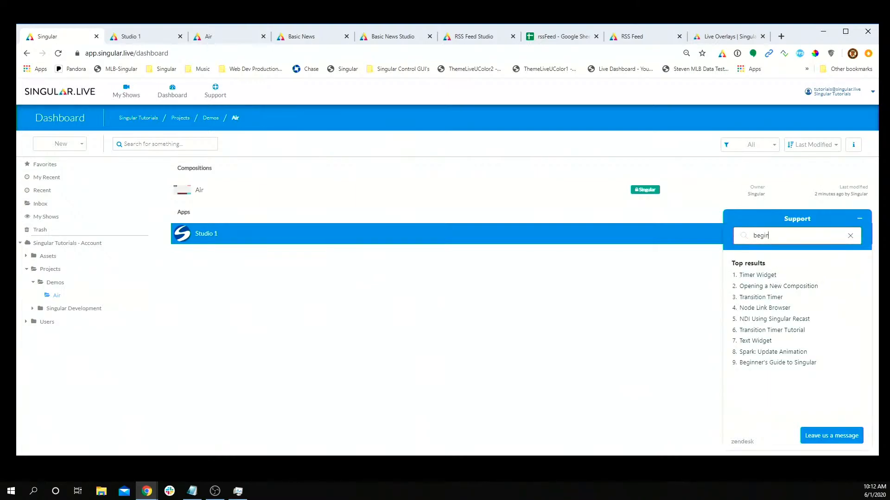
pyautogui.write('ner')
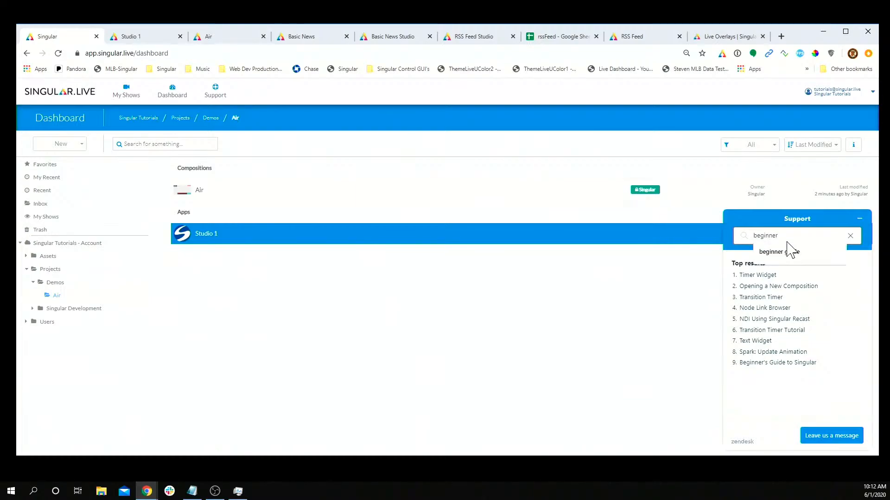
pyautogui.click(788, 251)
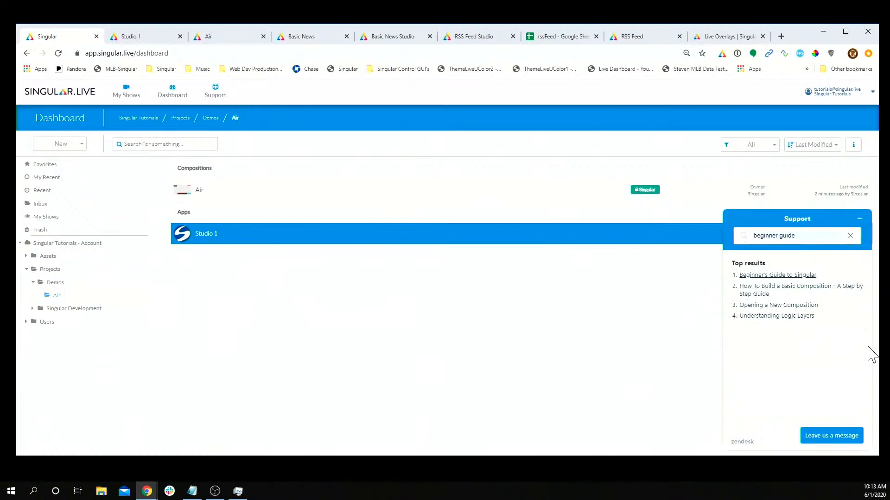
# Step: Start a 'Leave us a message' form, then minimize the Zendesk Support widget
pyautogui.click(830, 436)
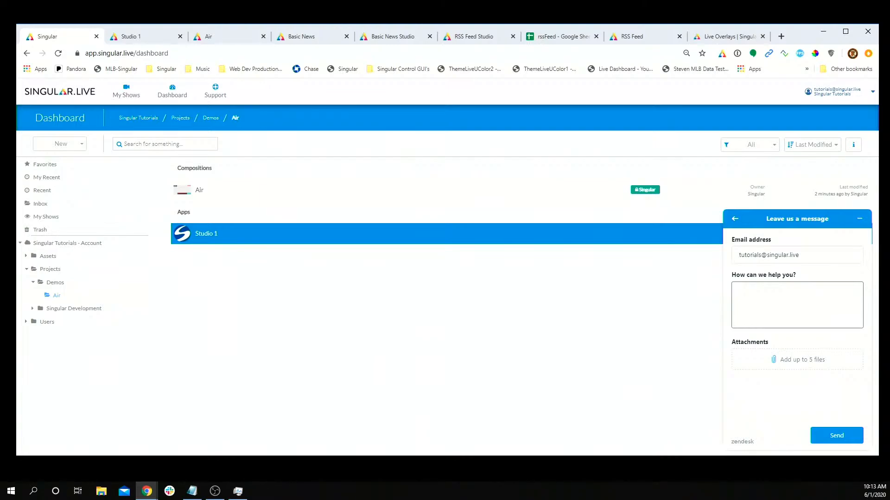
pyautogui.click(860, 220)
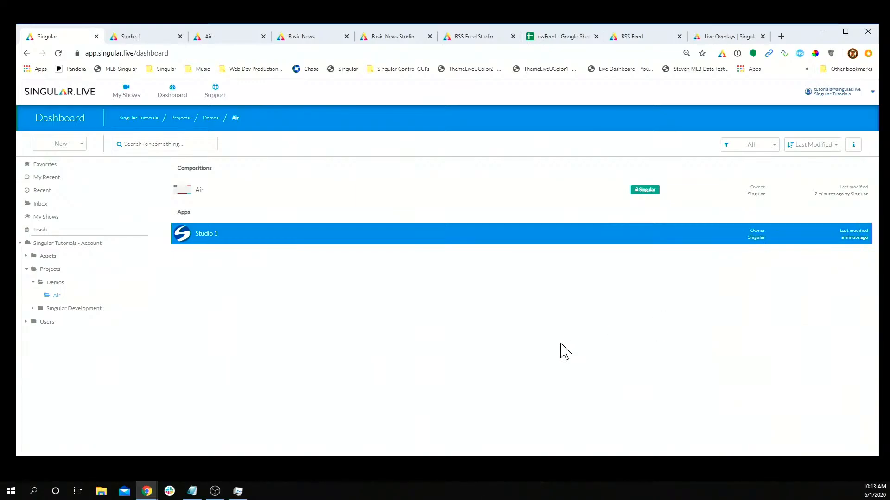
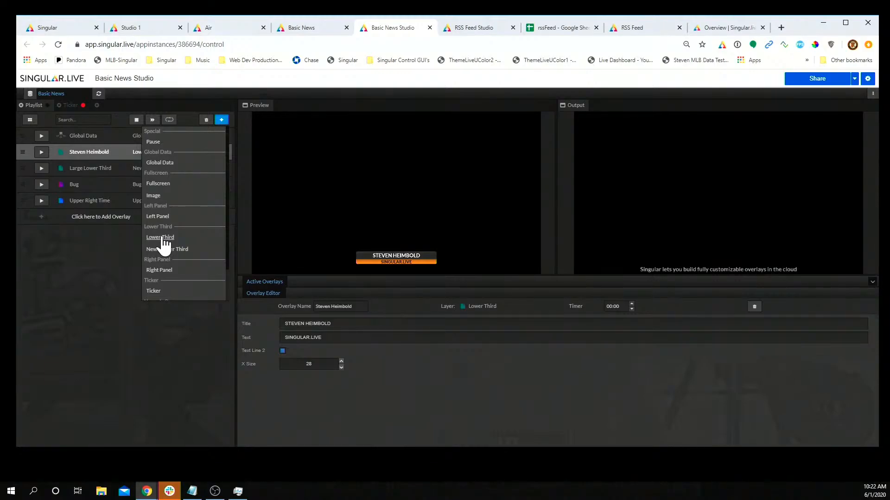
# Step: Delete all overlays from the Basic News Studio playlist
pyautogui.click(161, 237)
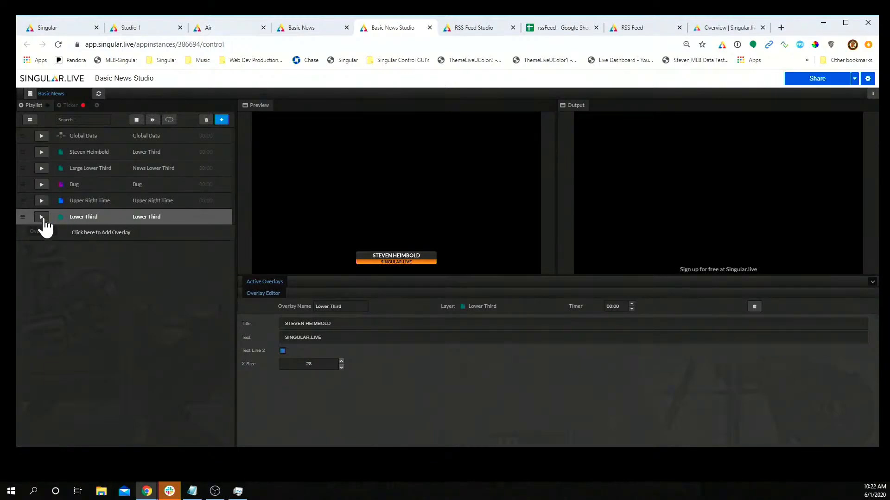
pyautogui.rightClick(95, 218)
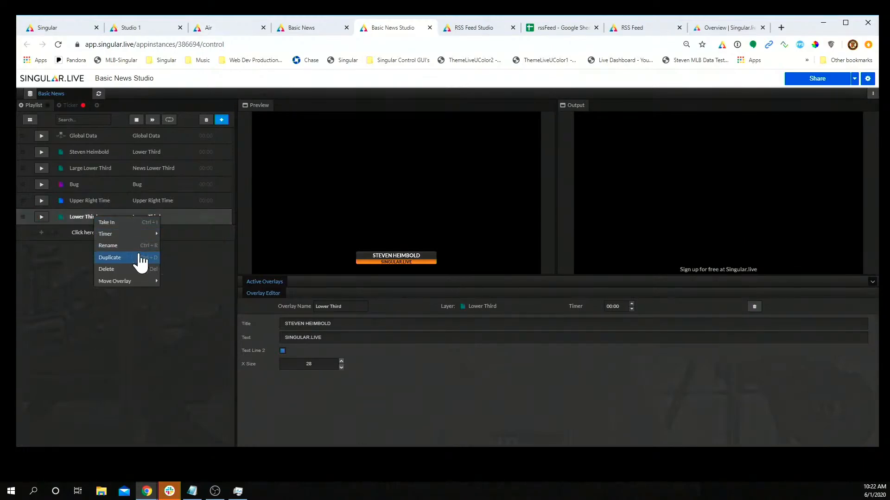
pyautogui.click(140, 325)
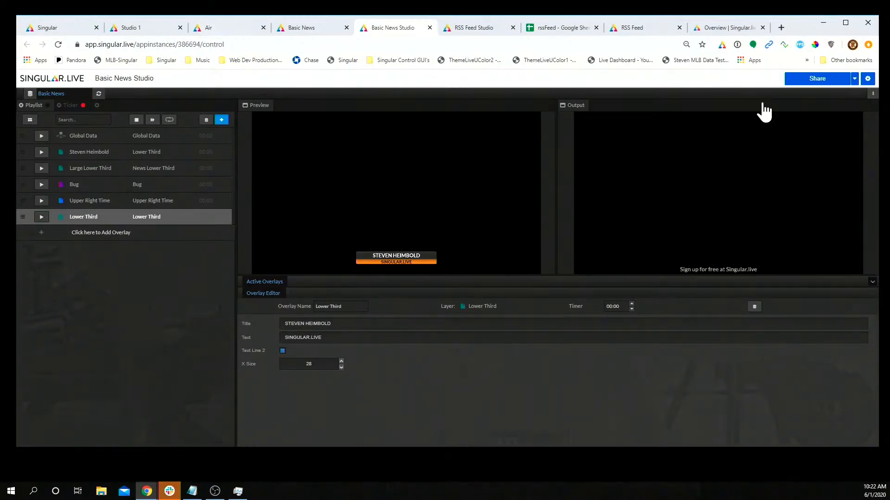
pyautogui.click(870, 95)
pyautogui.click(857, 141)
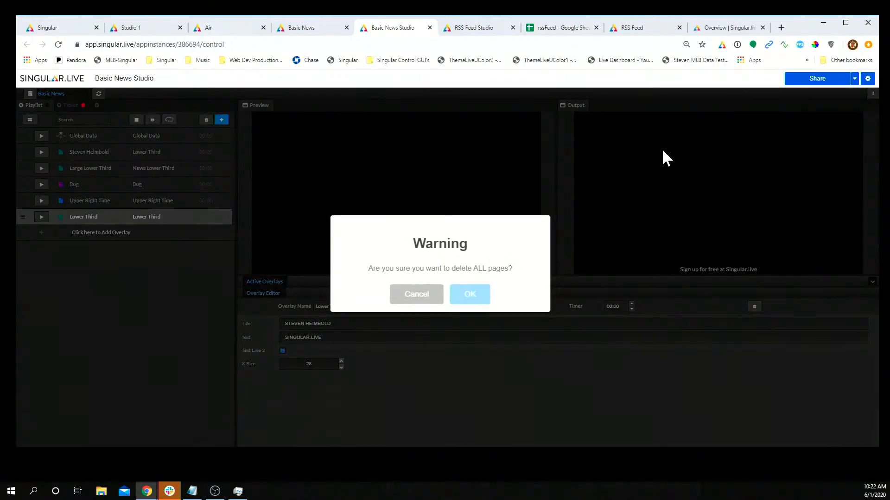
pyautogui.click(480, 295)
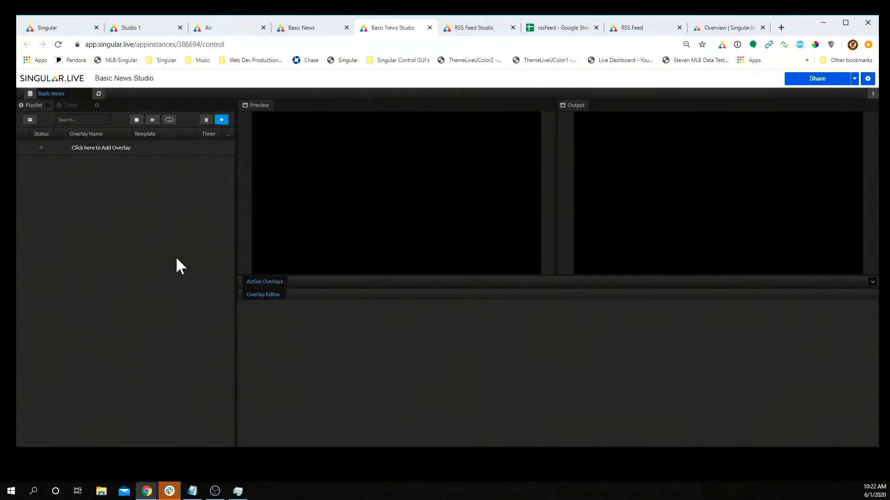
# Step: Add a single Lower Third overlay and select it to preview its title and text
pyautogui.click(222, 121)
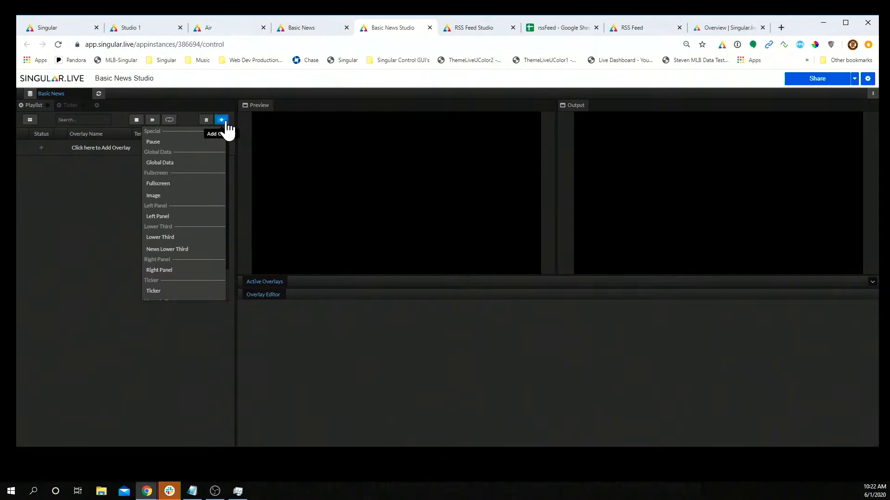
pyautogui.click(168, 239)
pyautogui.click(98, 151)
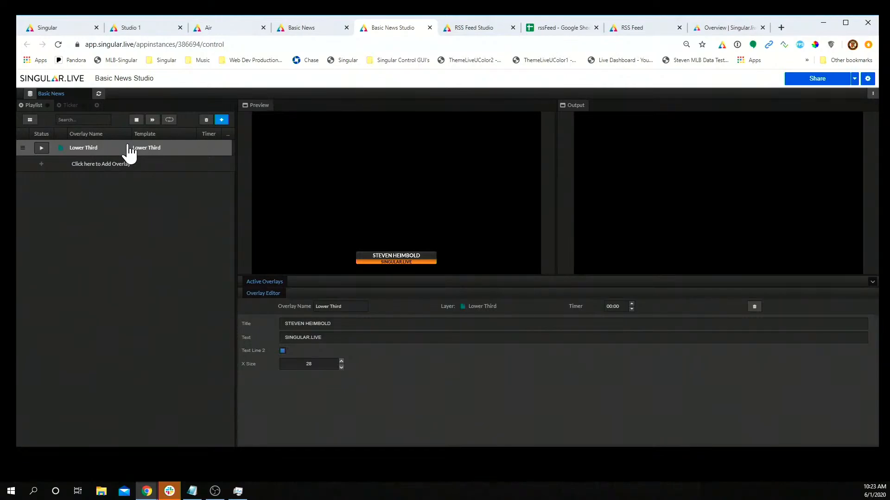
pyautogui.click(77, 29)
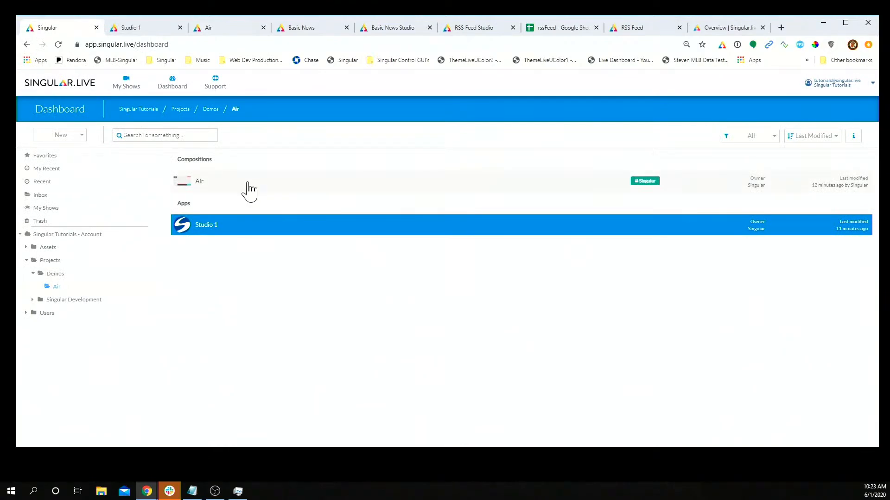
pyautogui.click(73, 140)
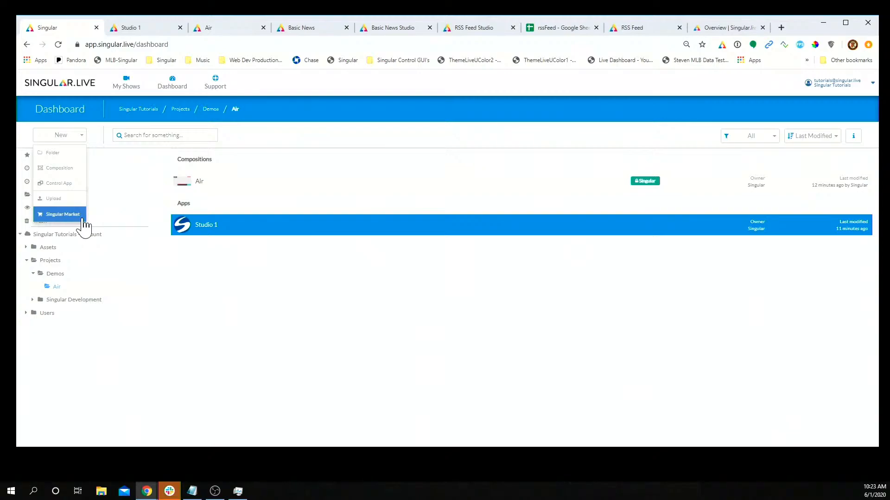
pyautogui.click(298, 294)
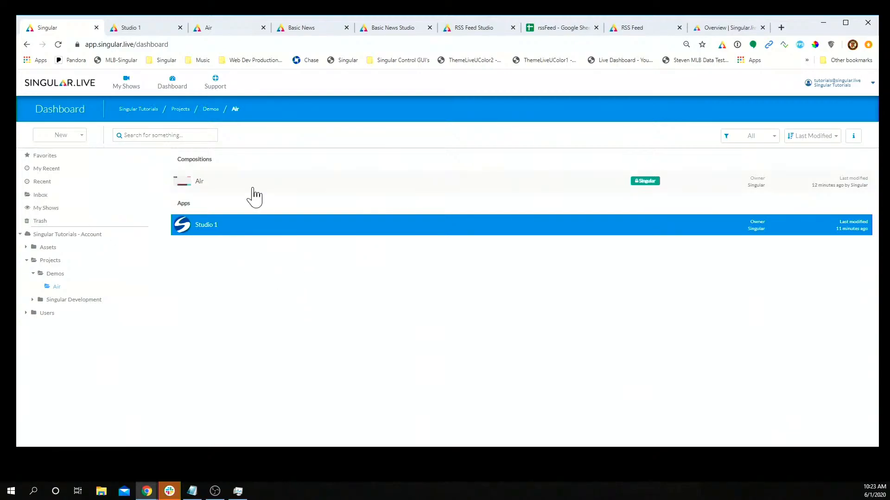
pyautogui.rightClick(249, 182)
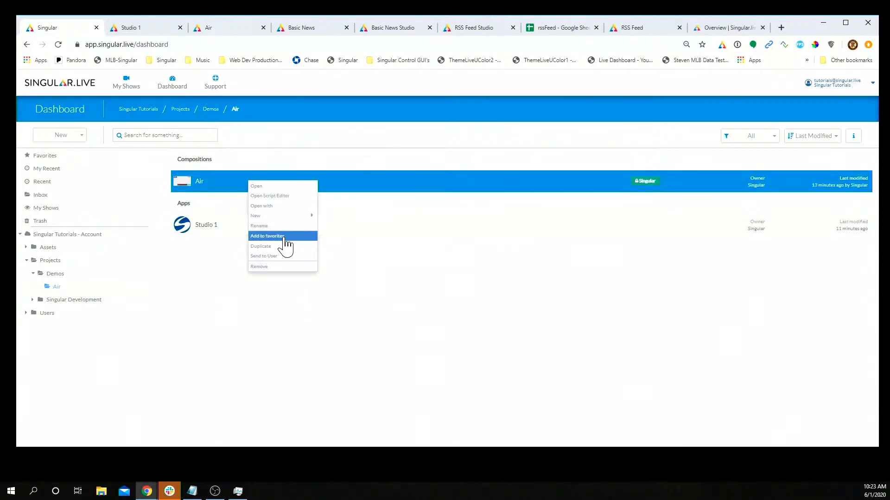
pyautogui.click(276, 207)
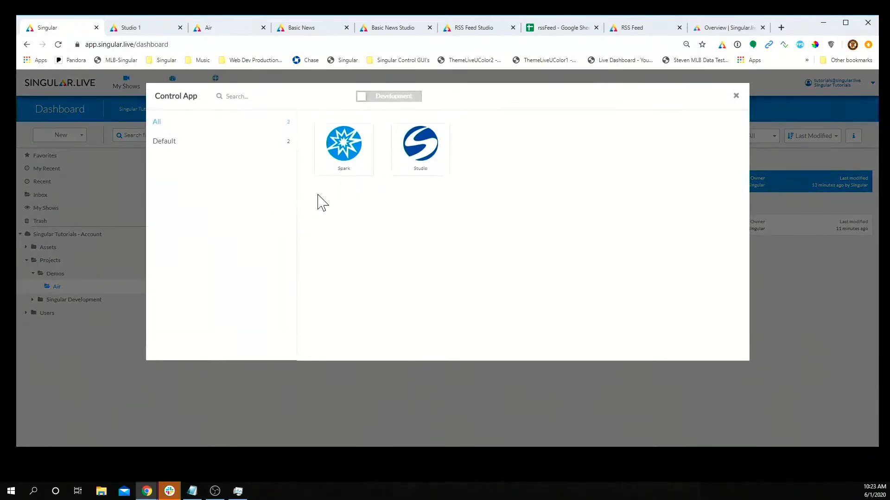
pyautogui.click(736, 95)
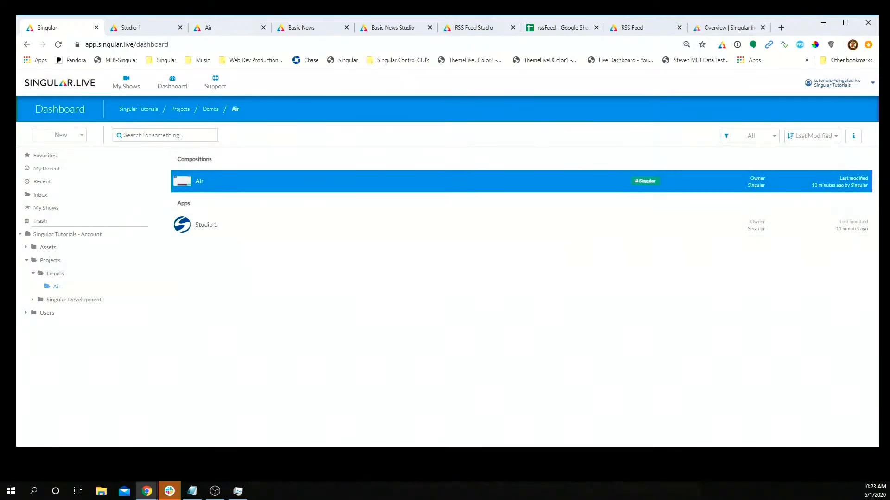
pyautogui.click(309, 28)
pyautogui.click(412, 29)
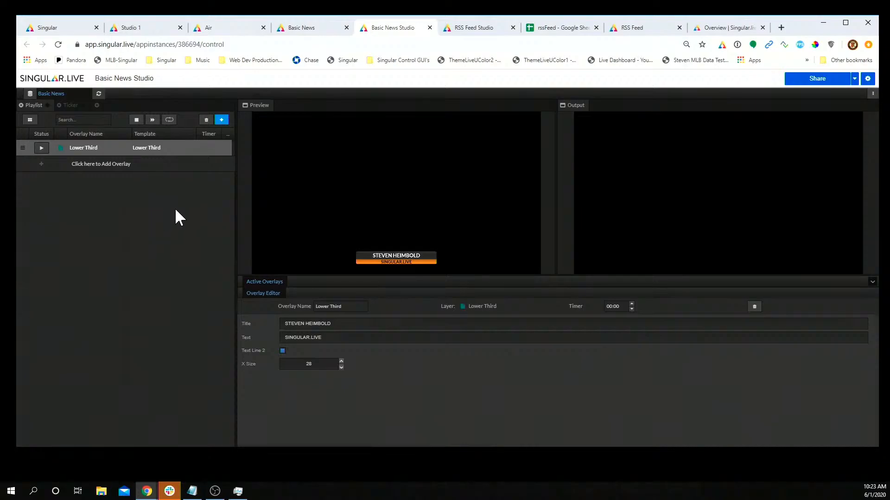
# Step: Duplicate the Lower Third overlay
pyautogui.click(222, 121)
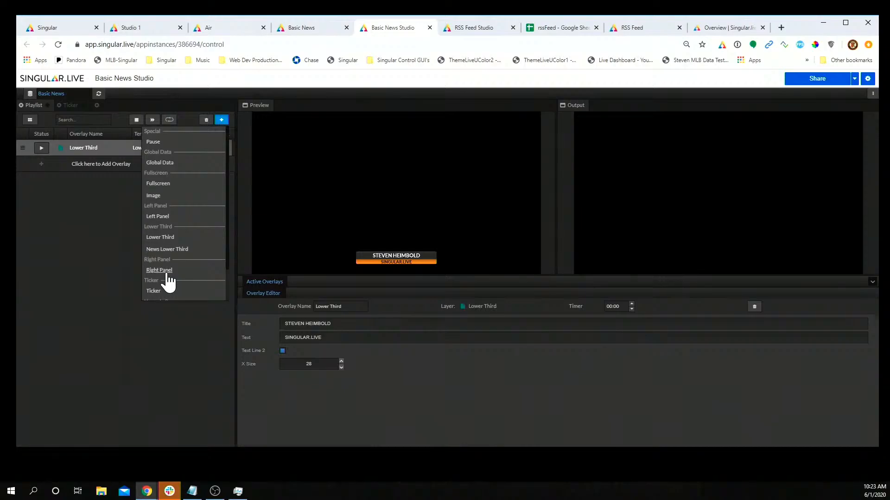
pyautogui.click(163, 332)
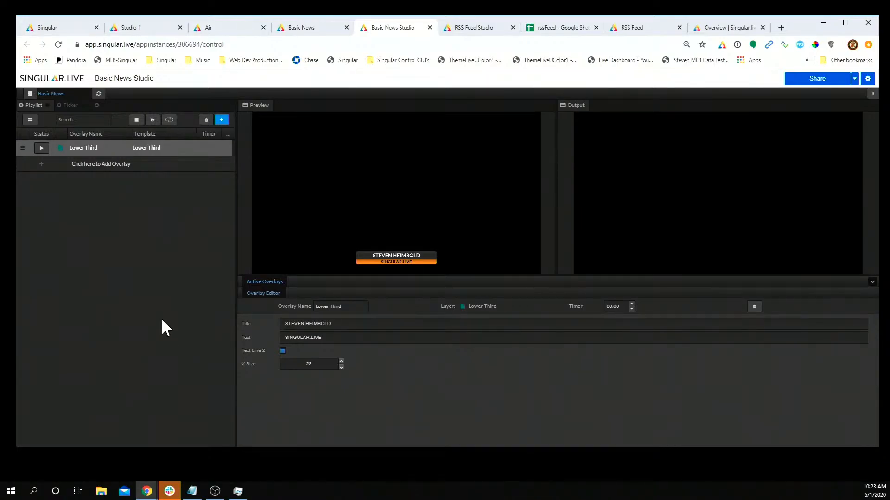
pyautogui.rightClick(106, 151)
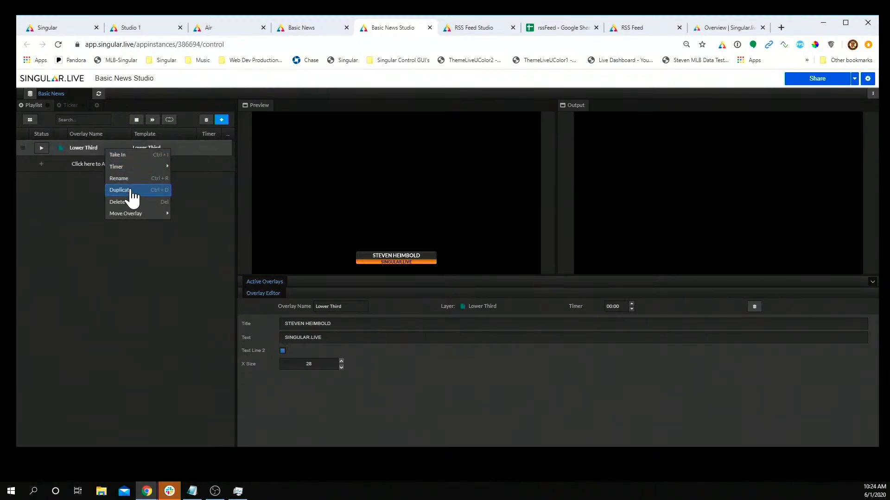
pyautogui.click(131, 194)
# Step: Rename the original Lower Third to the presenter's first name and put it on air
pyautogui.click(98, 151)
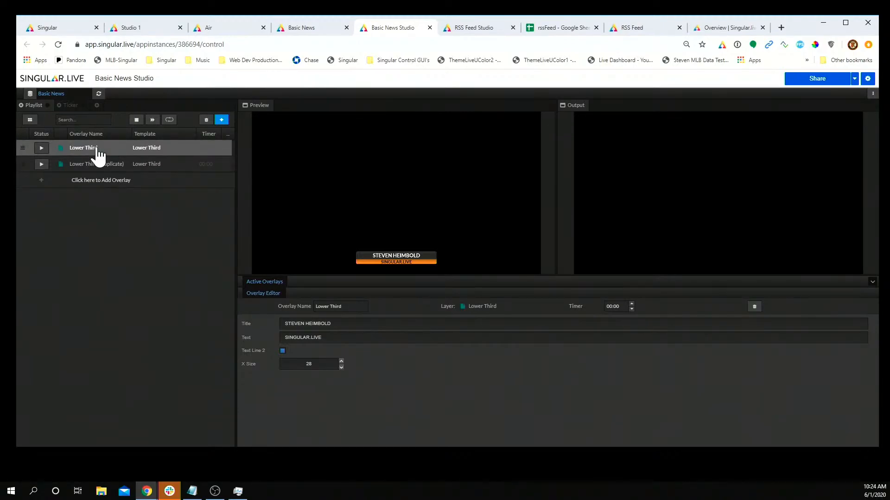
pyautogui.doubleClick(98, 149)
pyautogui.write('STEVEN')
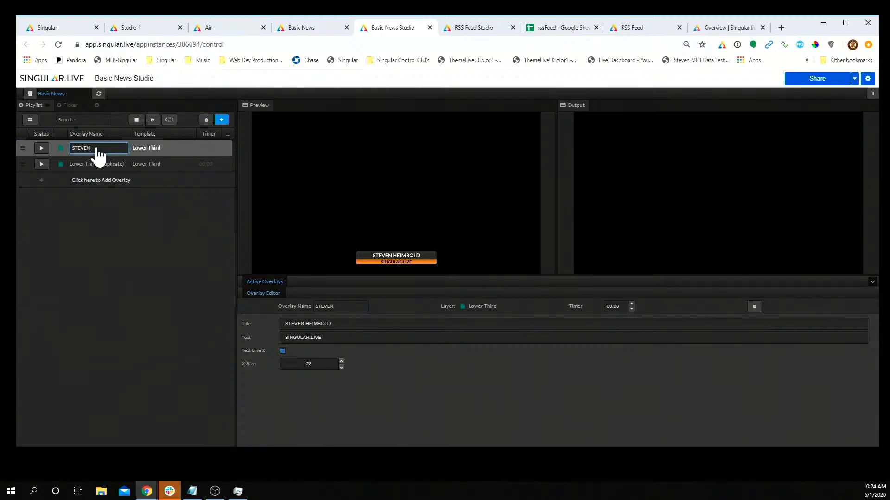
pyautogui.press('Return')
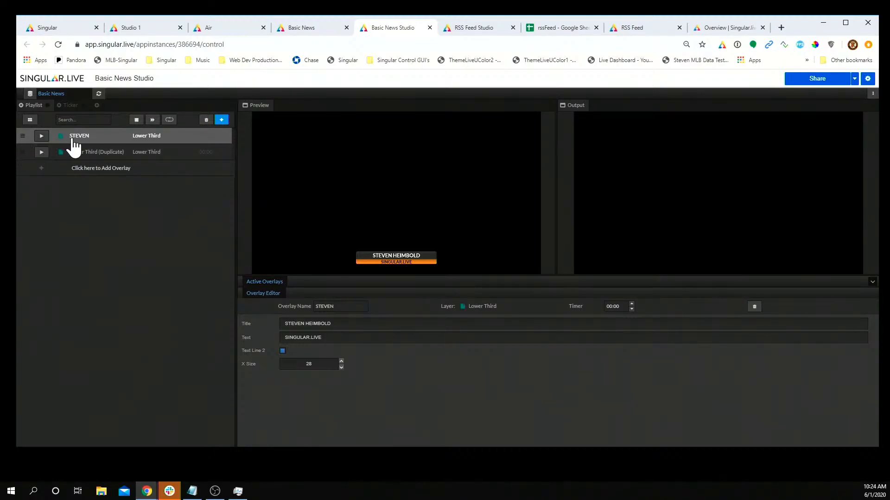
pyautogui.click(42, 136)
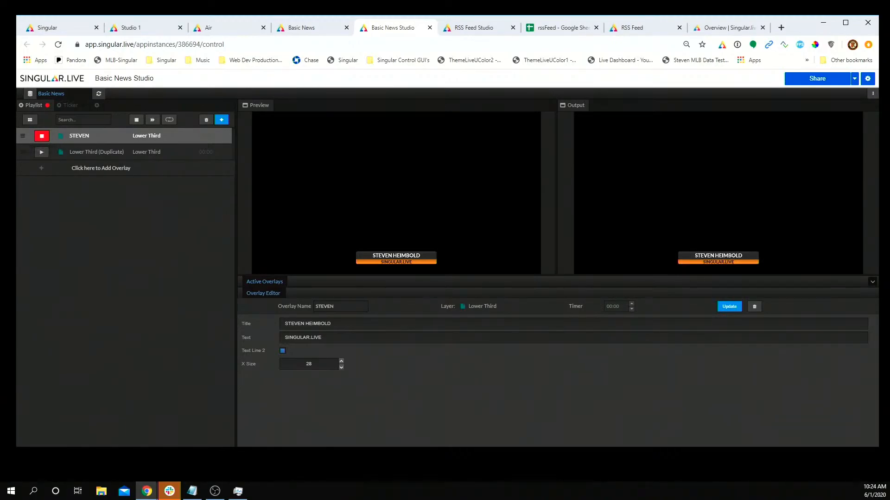
# Step: Replace the live lower third's title with another presenter's full name and update the output
pyautogui.click(324, 337)
pyautogui.click(324, 324)
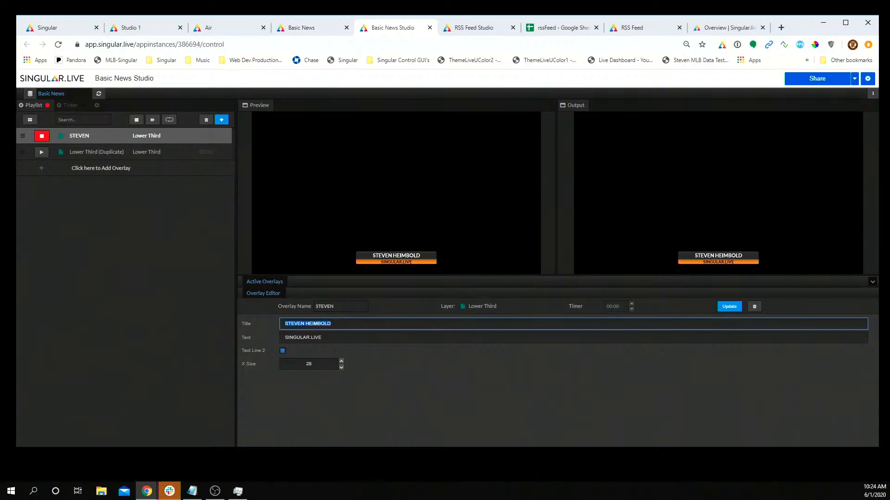
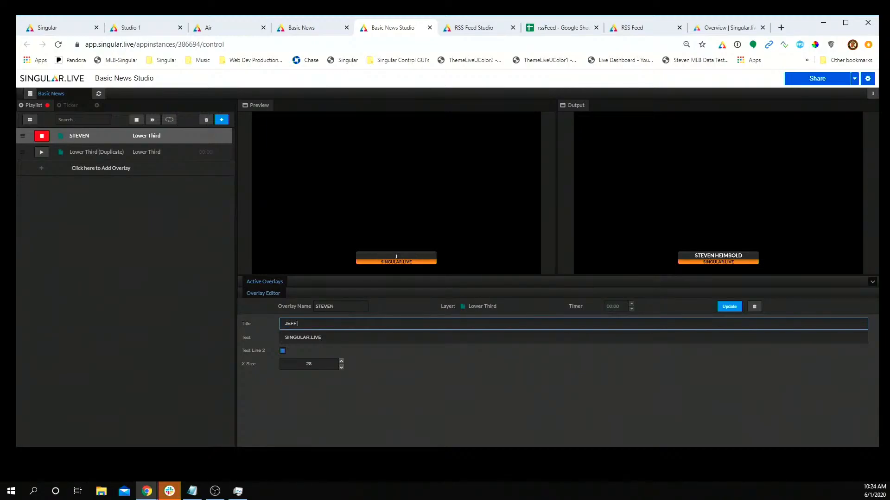
pyautogui.click(735, 311)
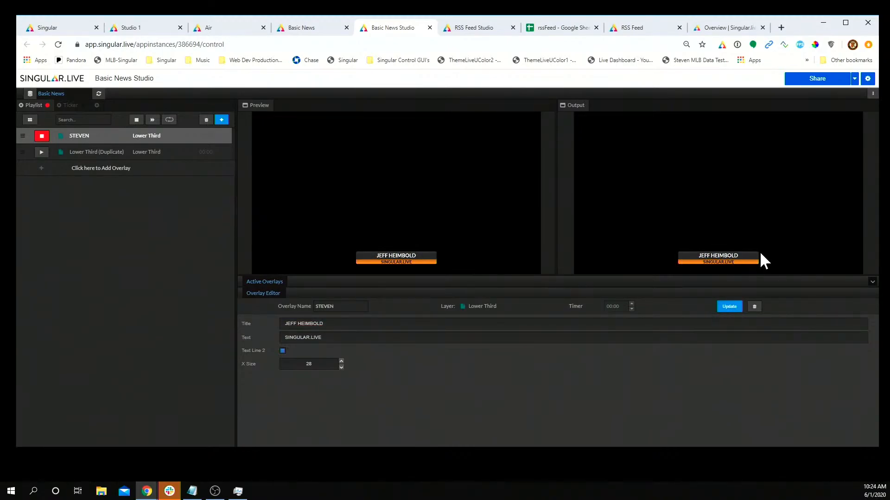
# Step: Copy the studio's 16:9 output URL from the Share App Output dialog, then close it
pyautogui.click(825, 79)
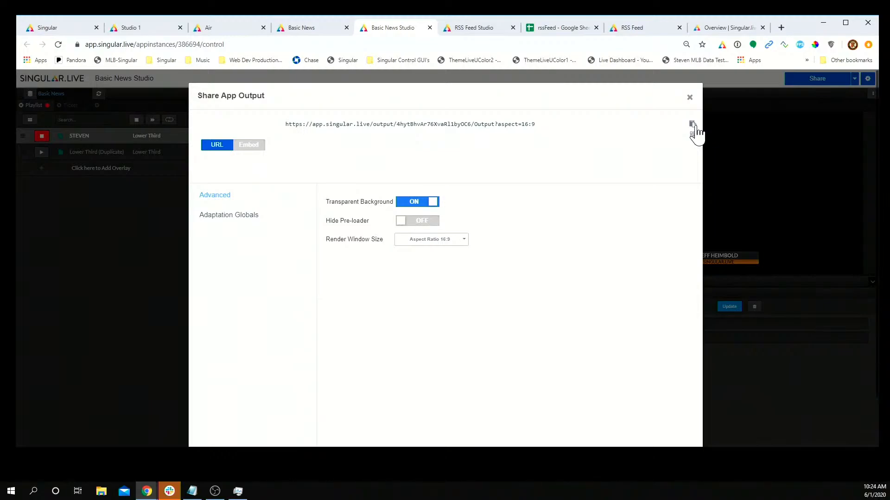
pyautogui.click(693, 124)
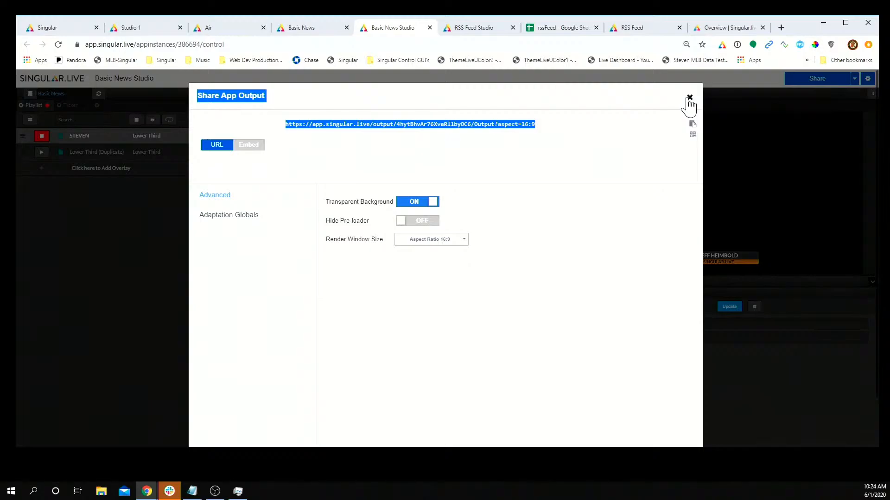
pyautogui.click(690, 97)
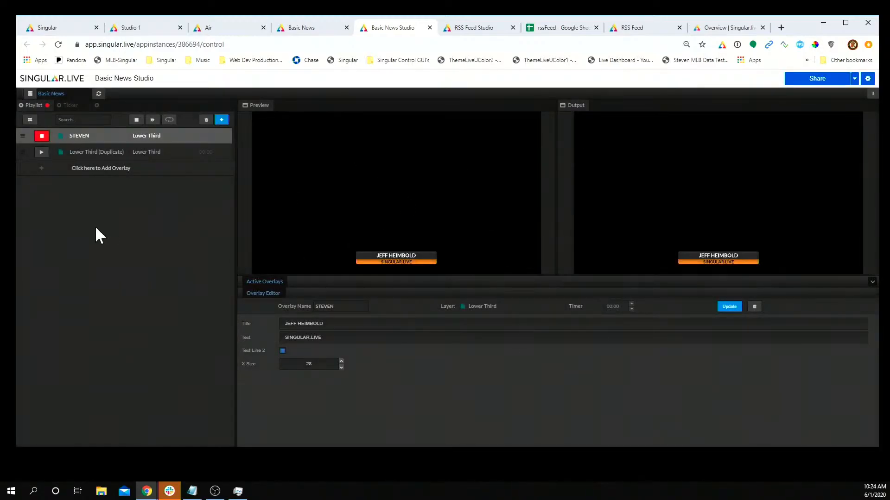
# Step: Add a Ticker and a News Lower Third overlay to the playlist
pyautogui.click(221, 120)
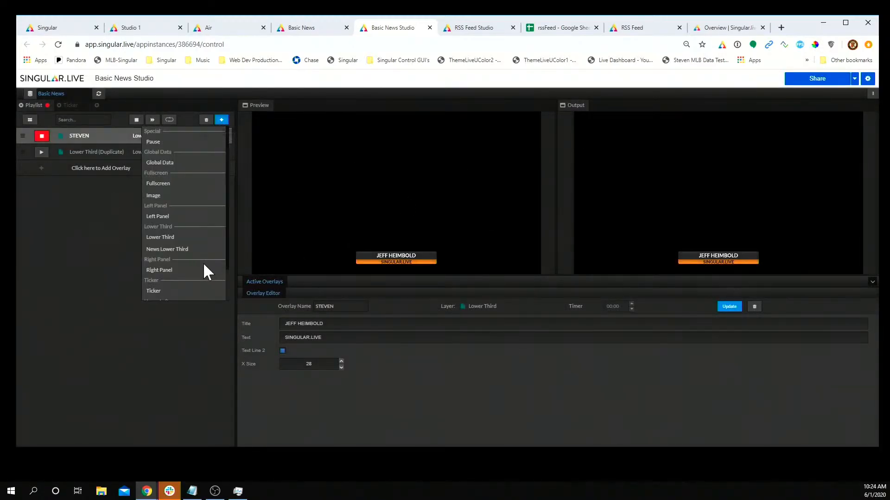
pyautogui.click(155, 292)
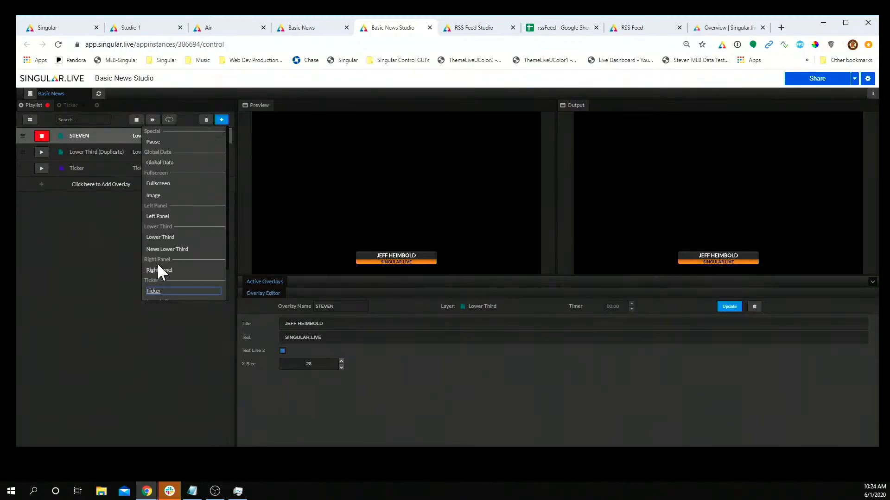
pyautogui.click(164, 249)
# Step: Change the News Lower Third subject from SINGULAR to HELLO and put it on air
pyautogui.click(101, 185)
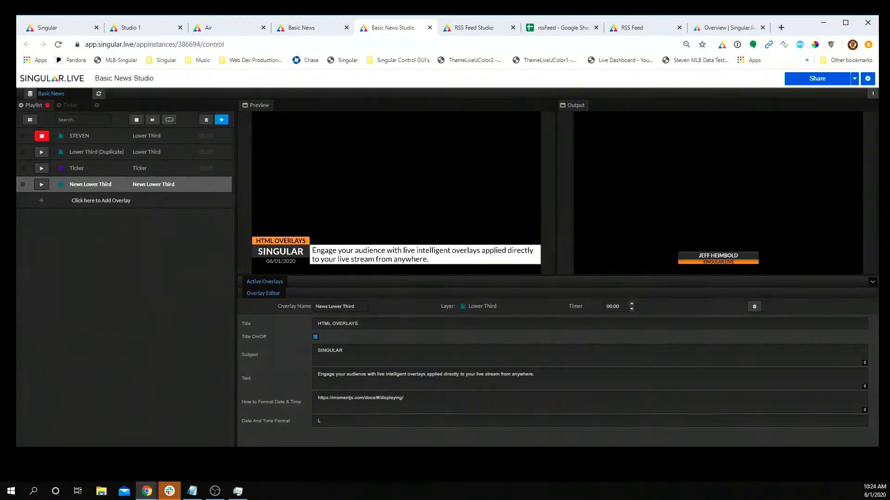
pyautogui.doubleClick(330, 351)
pyautogui.write('HELLO')
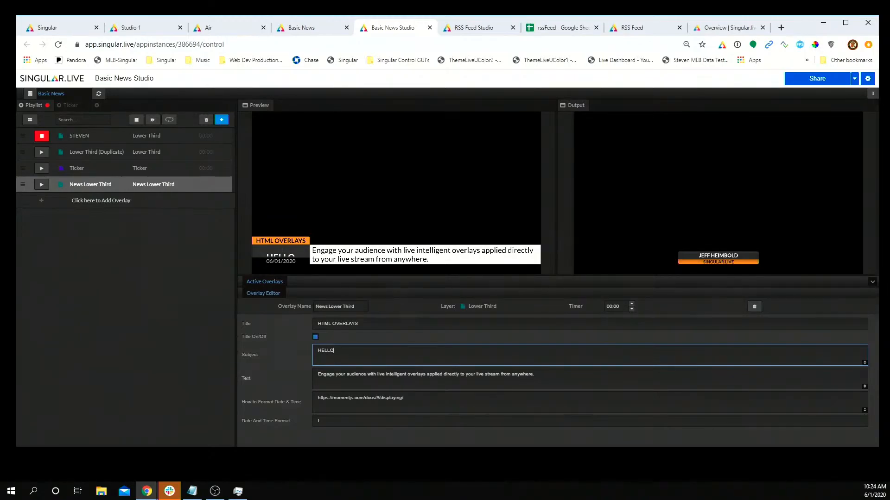
pyautogui.click(42, 186)
pyautogui.click(42, 186)
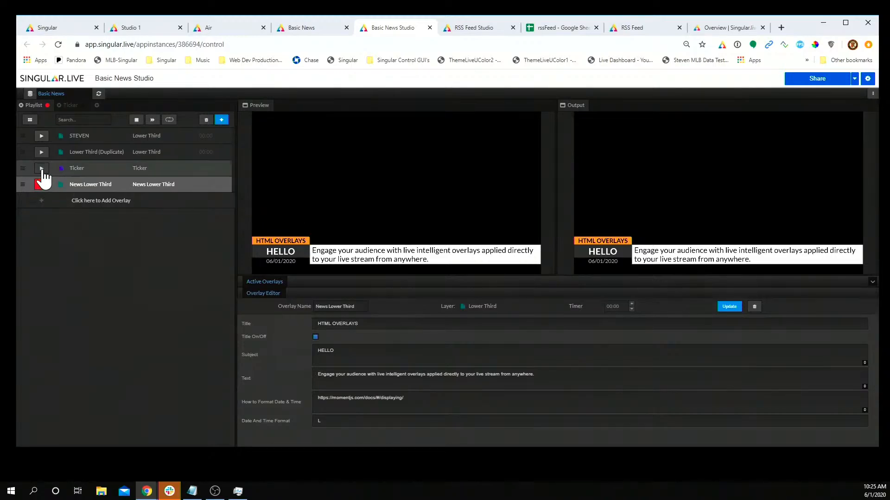
# Step: Test-play the Ticker, the duplicated lower third and the News Lower Third on air
pyautogui.click(41, 169)
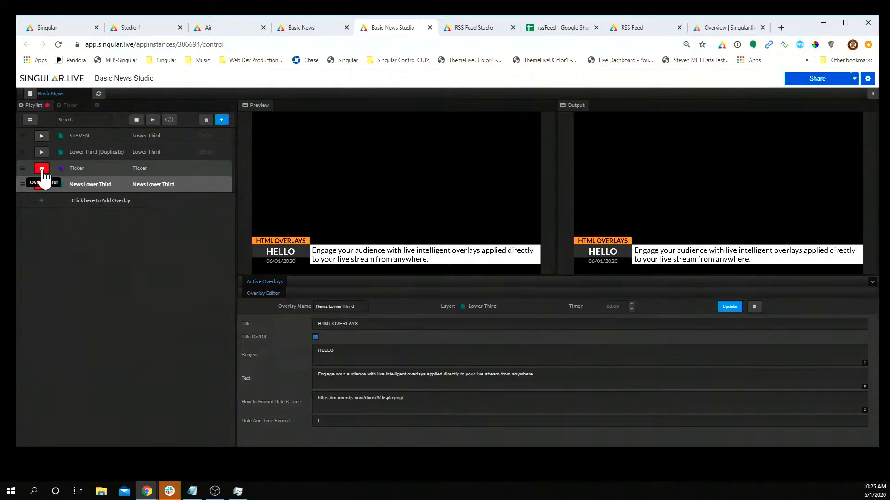
pyautogui.click(86, 173)
pyautogui.click(41, 185)
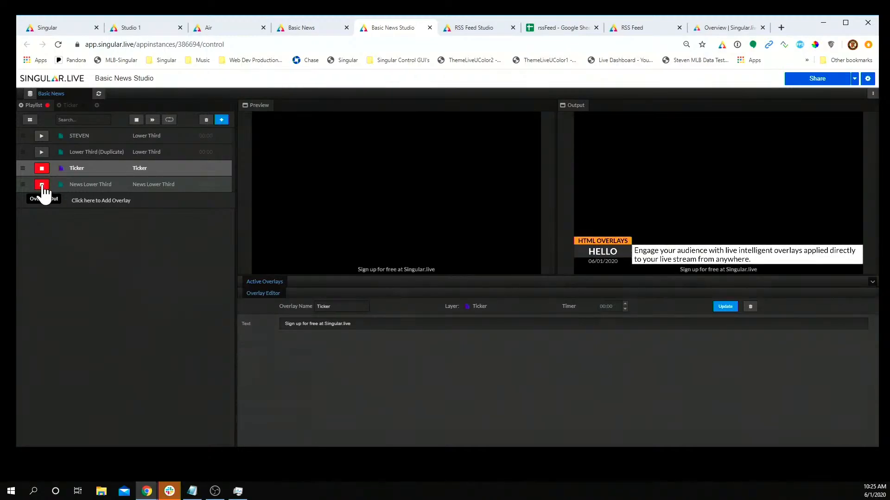
pyautogui.click(41, 153)
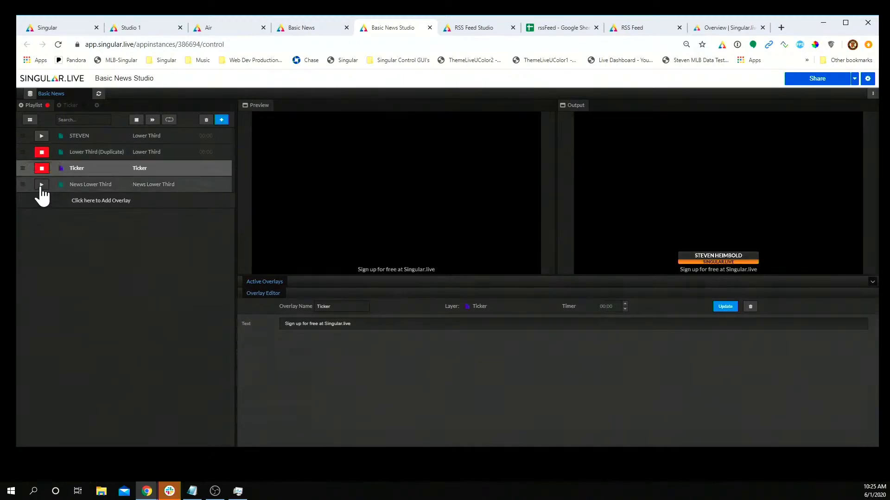
pyautogui.click(41, 185)
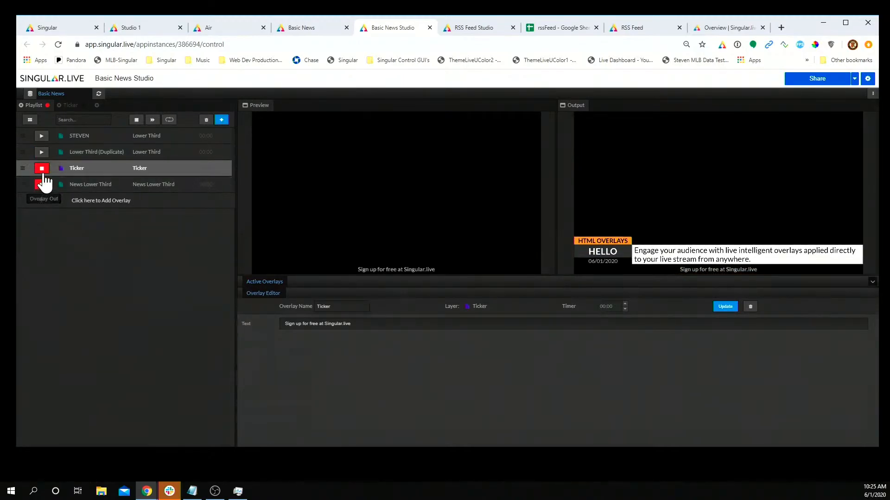
# Step: Delete the Ticker and the original presenter-named lower third, keeping Lower Third (Duplicate) live
pyautogui.rightClick(84, 169)
pyautogui.click(100, 206)
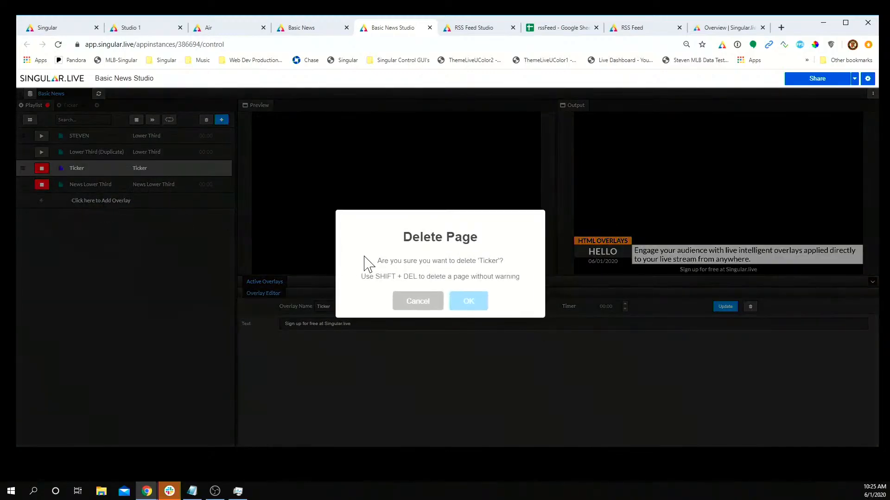
pyautogui.click(464, 302)
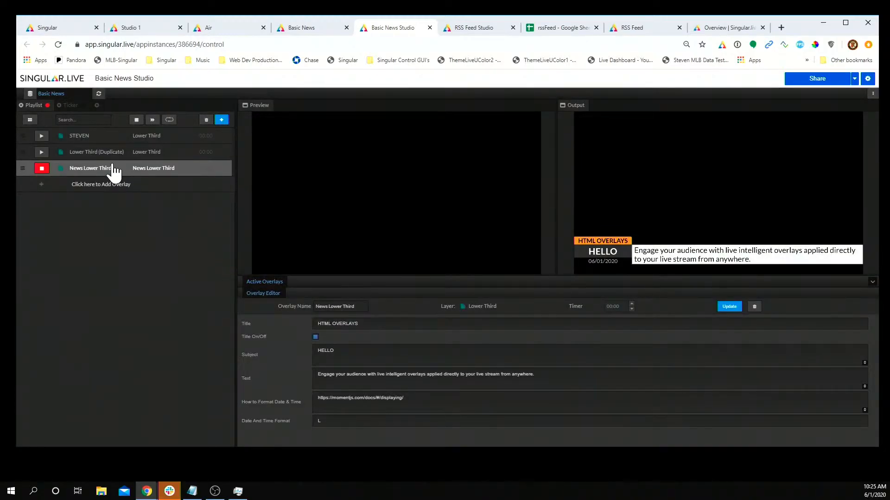
pyautogui.click(41, 152)
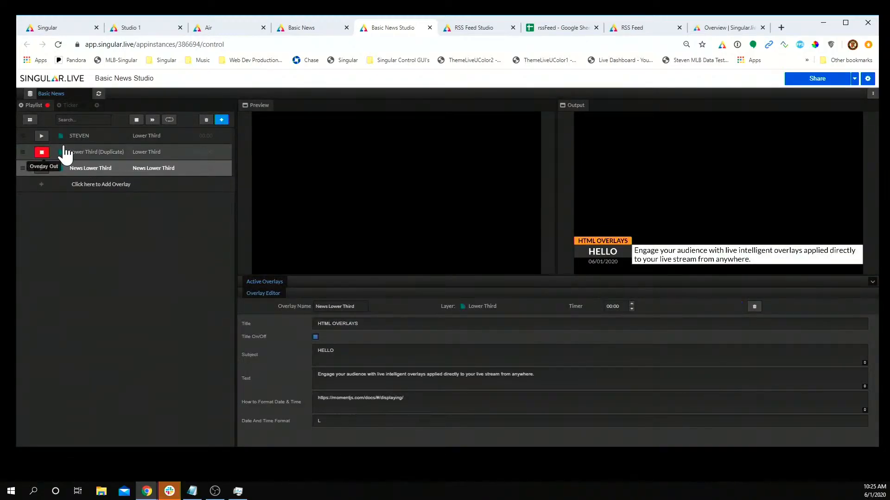
pyautogui.click(69, 139)
pyautogui.rightClick(70, 140)
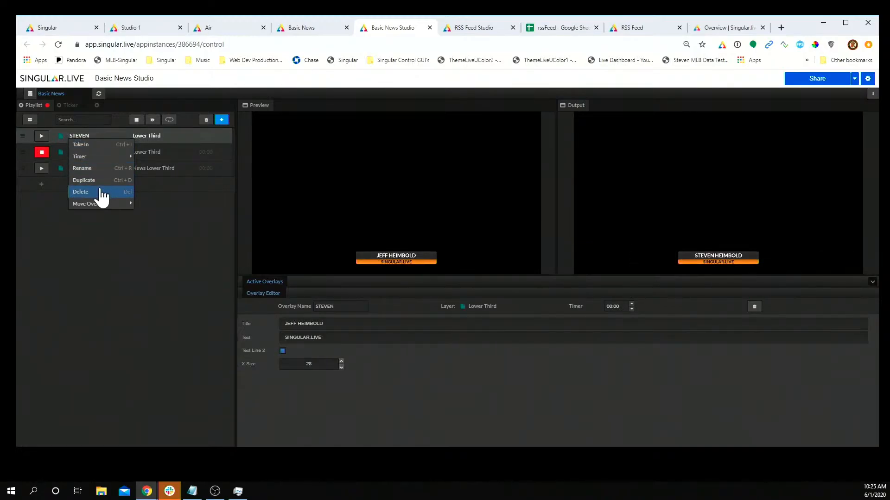
pyautogui.click(99, 194)
pyautogui.click(458, 306)
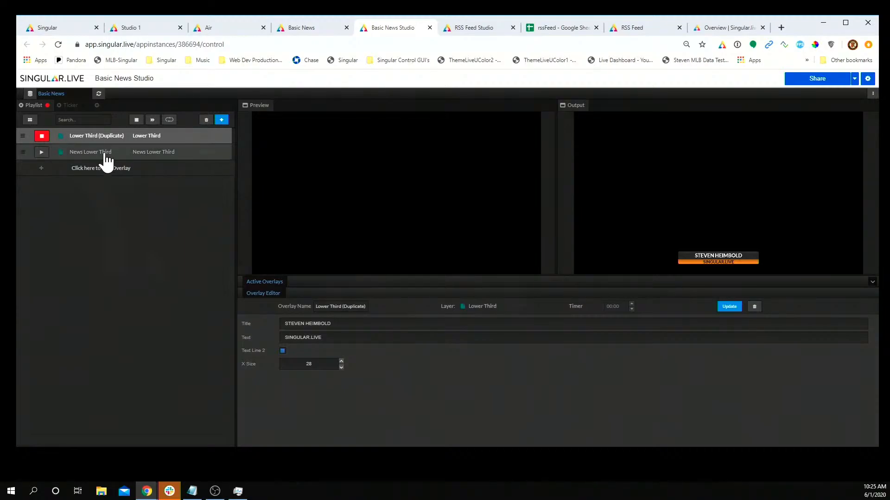
pyautogui.doubleClick(95, 136)
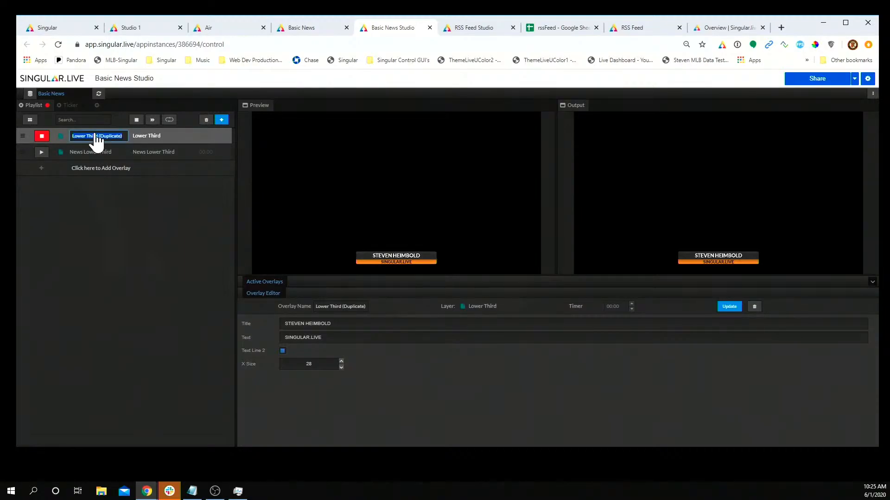
# Step: Rename Lower Third (Duplicate) to the presenter's first name, correcting its casing
pyautogui.write('STeven')
pyautogui.press('Return')
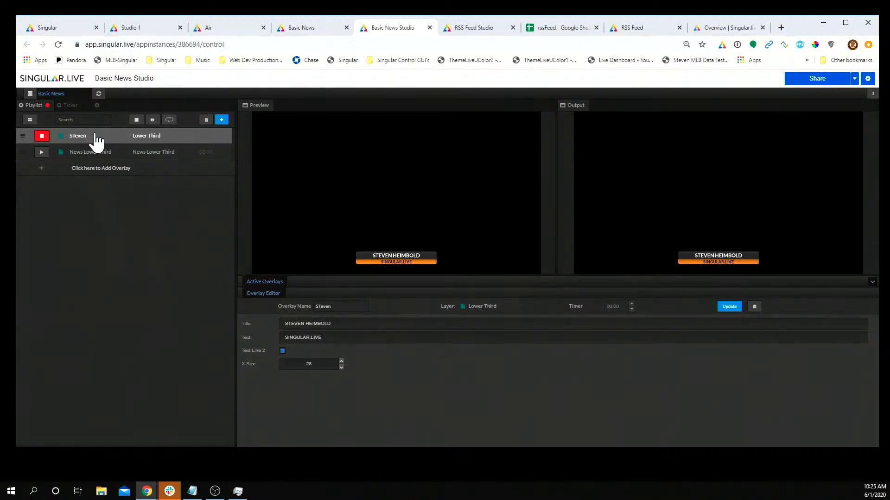
pyautogui.doubleClick(95, 136)
pyautogui.write('Steve')
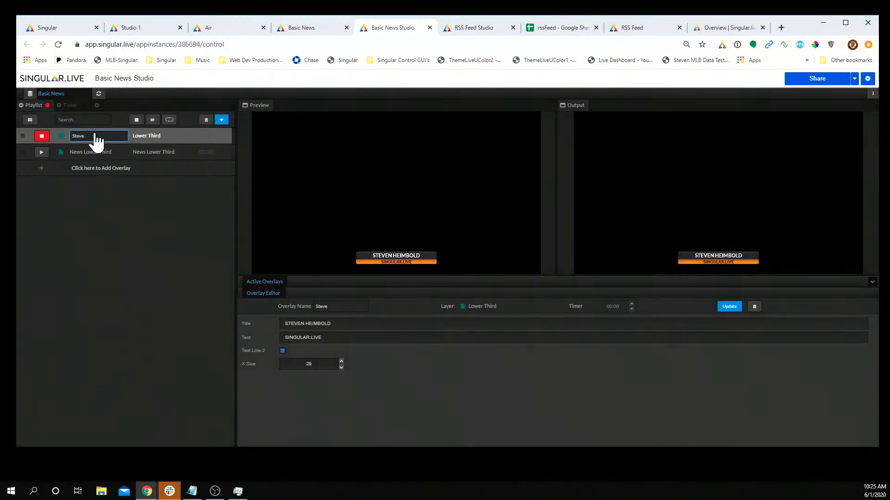
pyautogui.write('n')
pyautogui.press('Return')
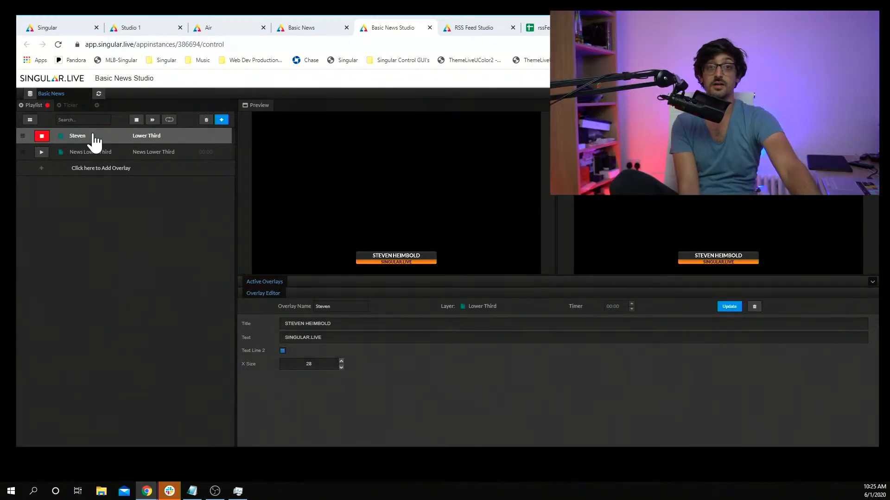
# Step: Air News Lower Third briefly, then put the renamed lower third back on air
pyautogui.click(93, 154)
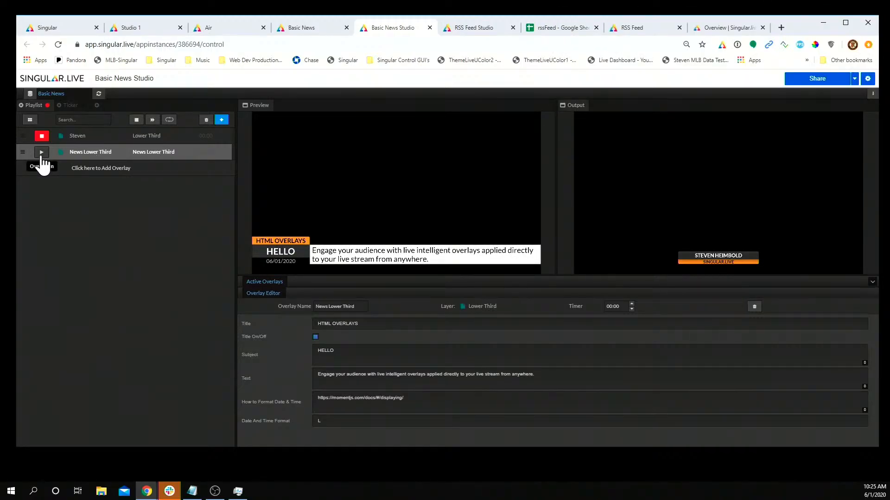
pyautogui.click(42, 156)
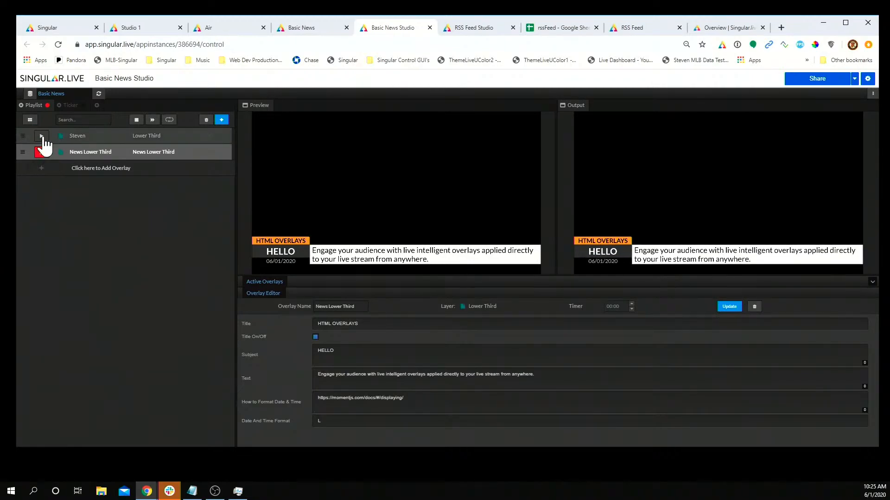
pyautogui.click(41, 136)
pyautogui.click(86, 137)
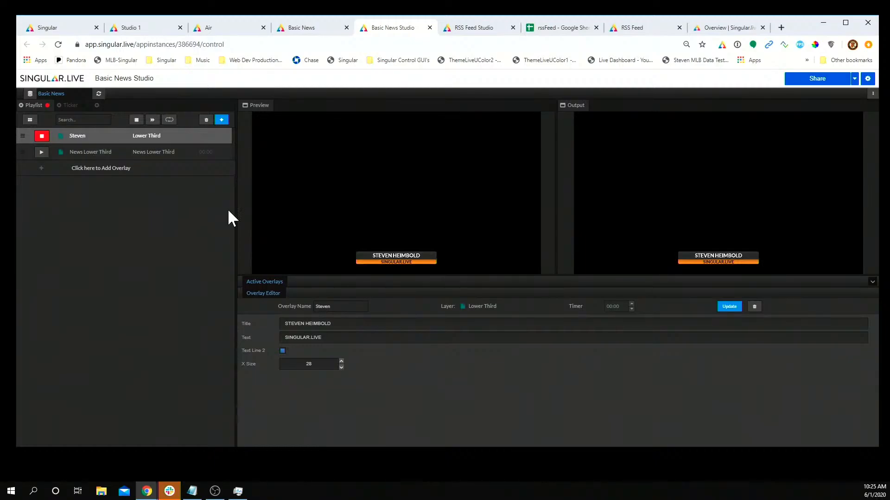
# Step: Set the name lower third's X Size to 45 and push it to the live output
pyautogui.tripleClick(400, 327)
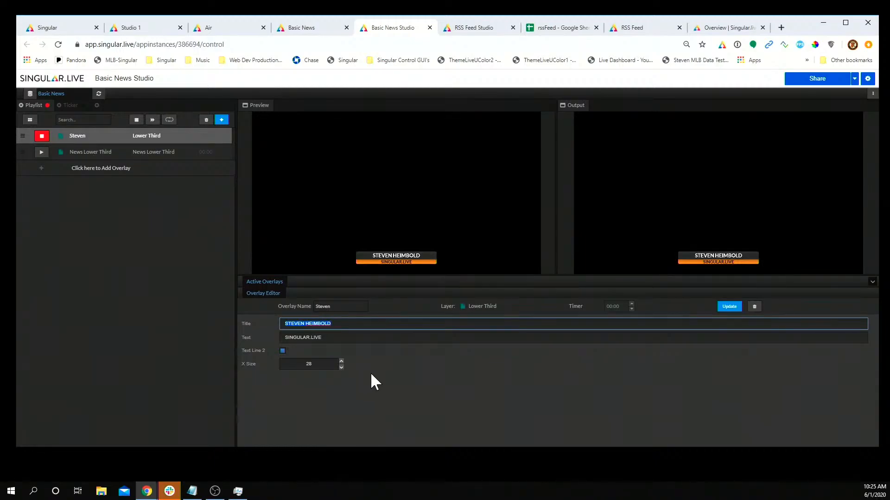
pyautogui.doubleClick(308, 364)
pyautogui.write('50')
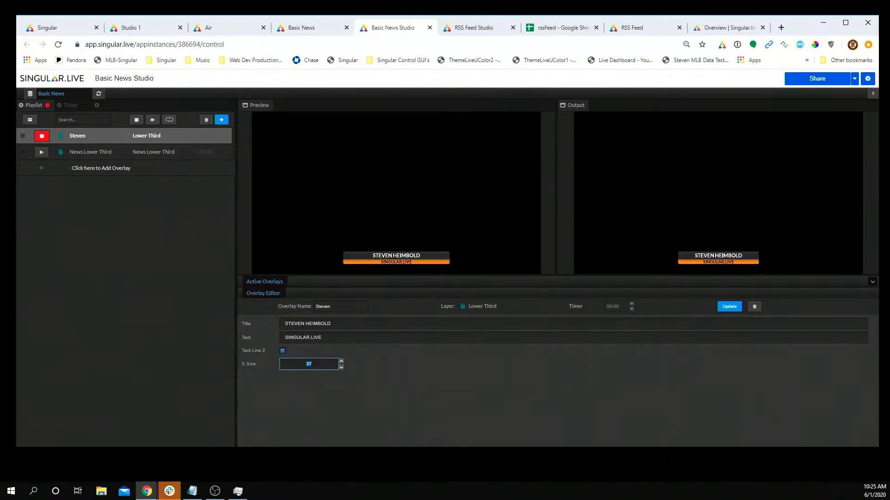
pyautogui.press('BackSpace')
pyautogui.press('BackSpace')
pyautogui.write('30')
pyautogui.press('Down')
pyautogui.press('Down')
pyautogui.click(731, 306)
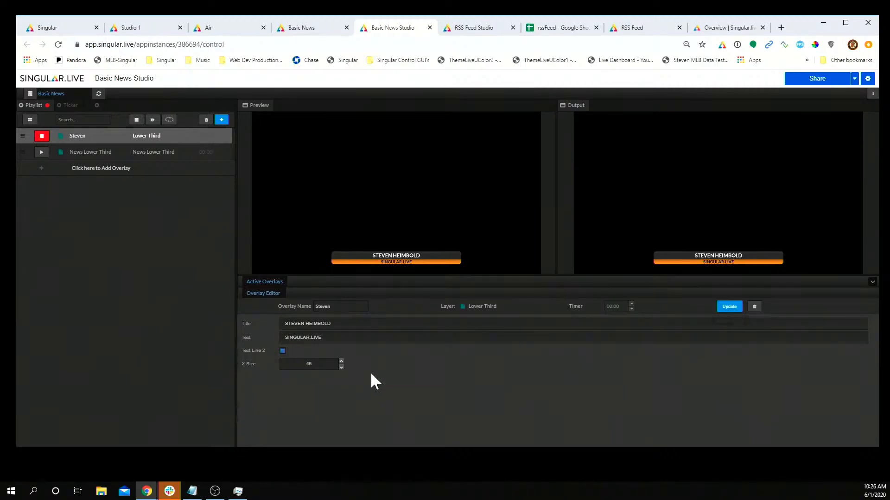
# Step: Hide the lower third's second text line on air, then show it again
pyautogui.click(282, 351)
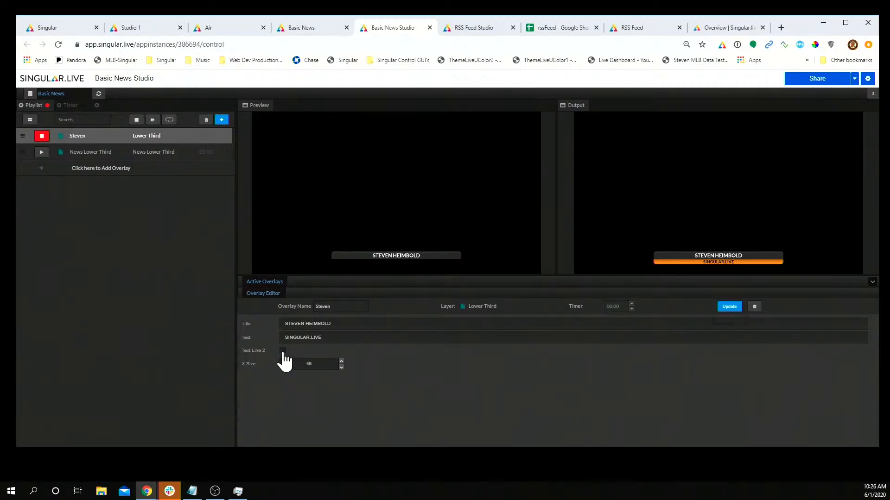
pyautogui.click(731, 308)
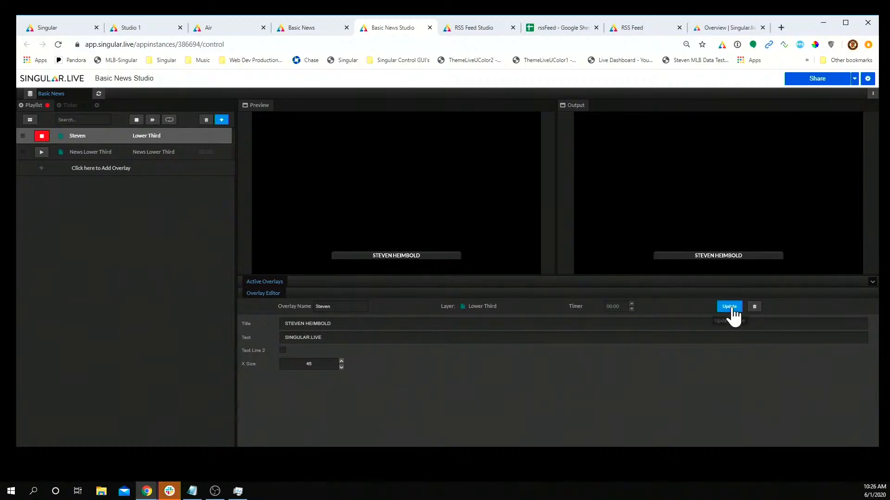
pyautogui.click(283, 351)
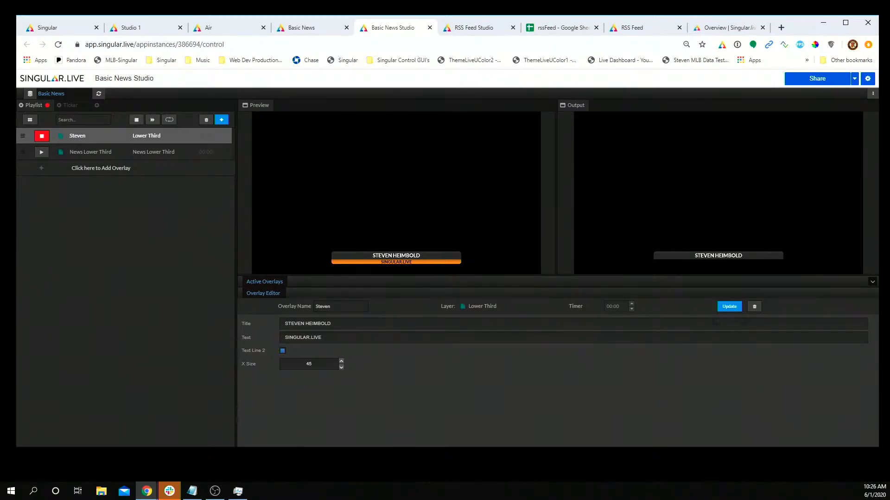
pyautogui.press('Tab')
pyautogui.press('Tab')
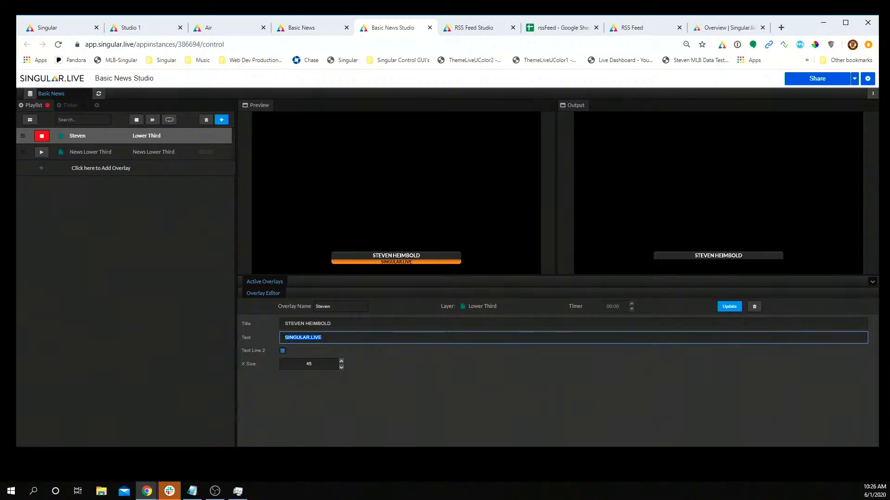
# Step: Swap the name lower third off output in favour of the HELLO News Lower Third
pyautogui.click(93, 153)
pyautogui.click(41, 152)
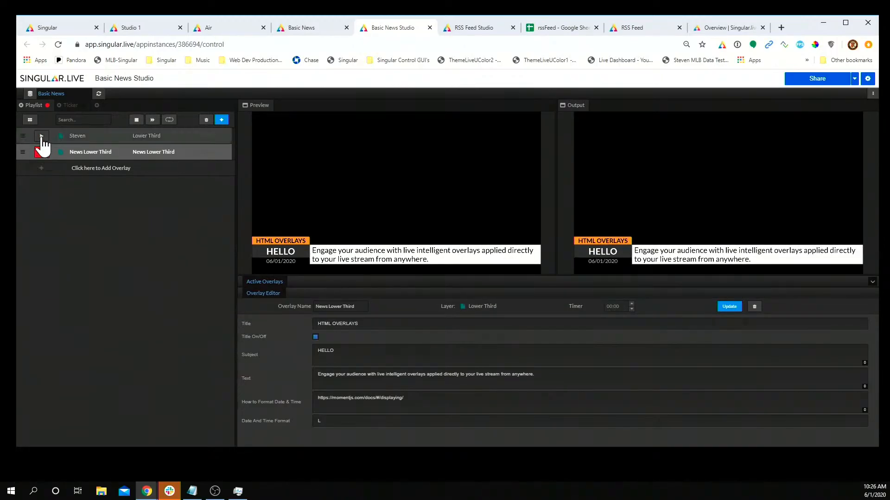
pyautogui.click(41, 137)
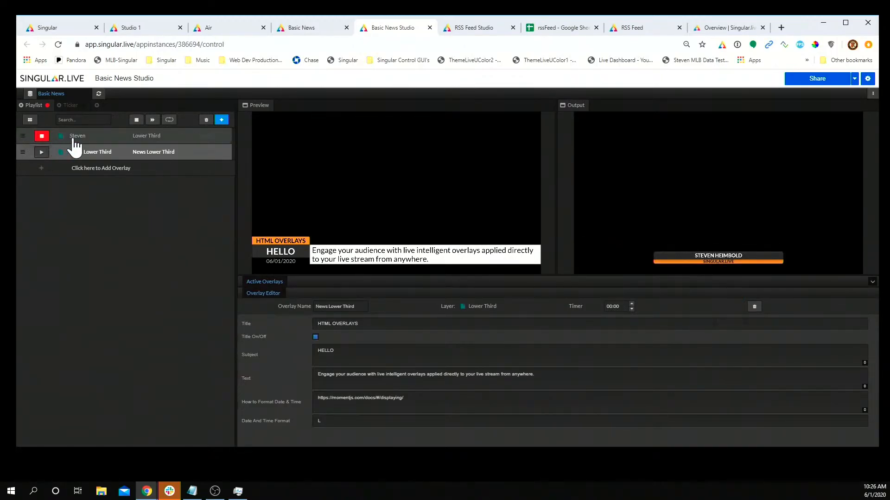
pyautogui.click(74, 139)
pyautogui.click(42, 153)
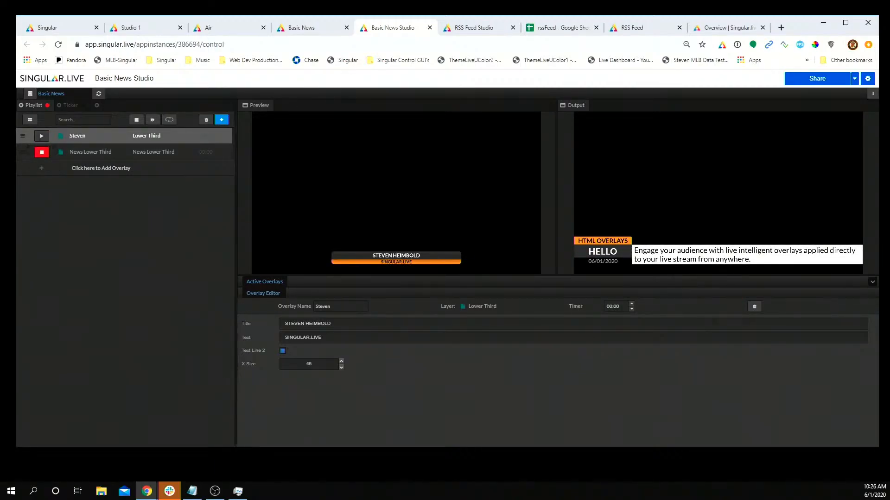
# Step: From the dashboard's Demos folder, open the Basic News composition in its editor tab
pyautogui.click(47, 29)
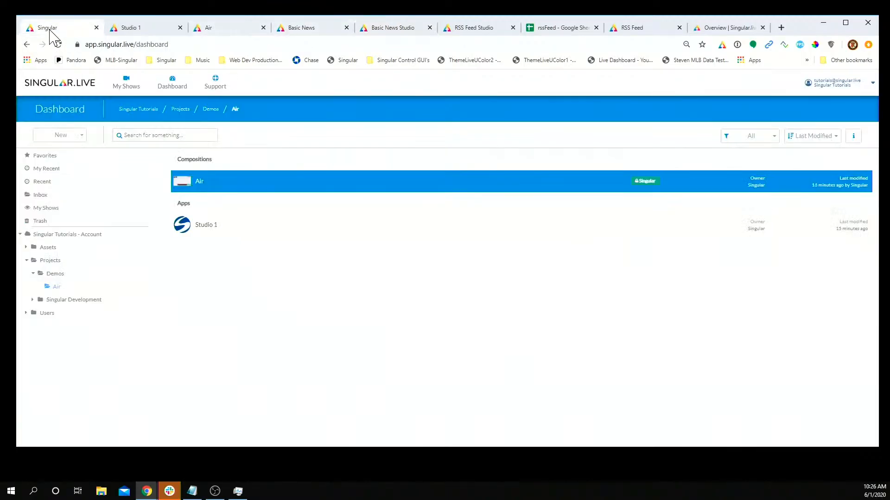
pyautogui.click(67, 276)
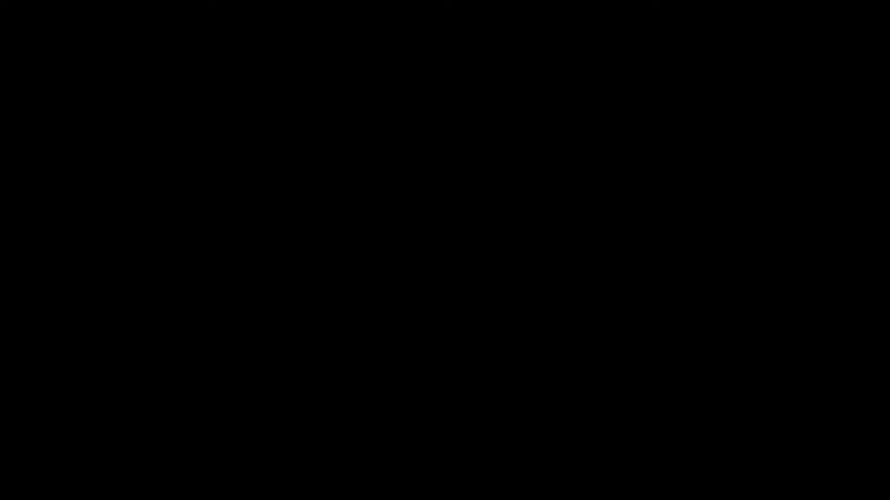
pyautogui.click(268, 252)
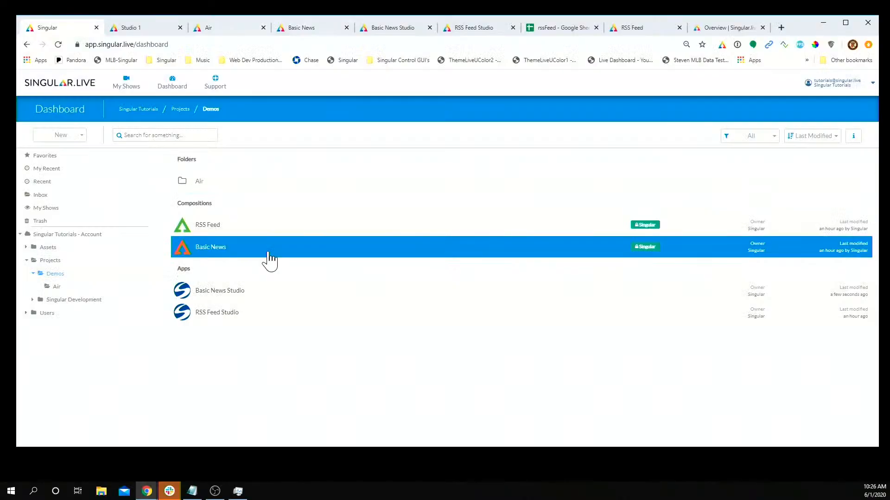
pyautogui.click(314, 32)
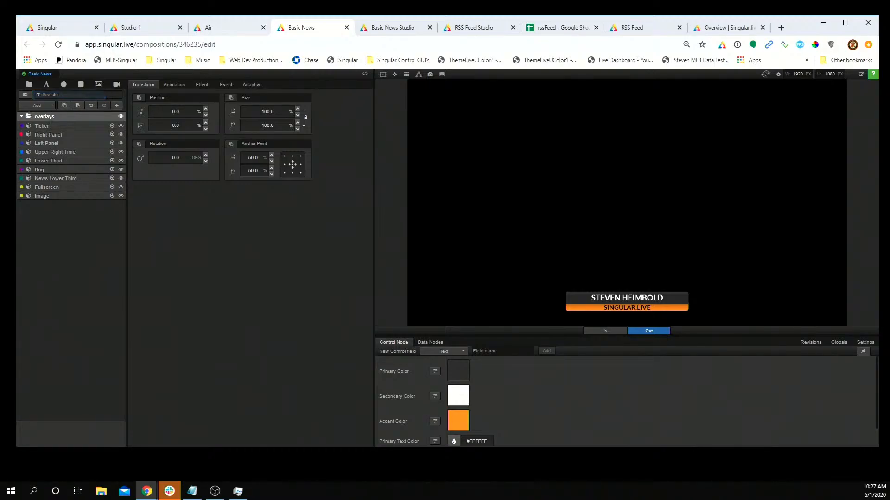
# Step: Open and reposition the Composition Navigator, and maximize the browser window
pyautogui.click(26, 95)
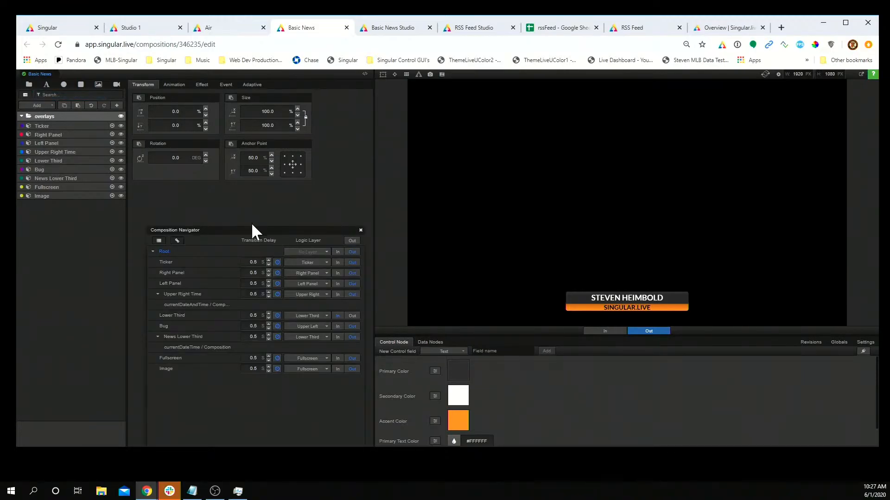
pyautogui.moveTo(252, 229); pyautogui.dragTo(244, 183)
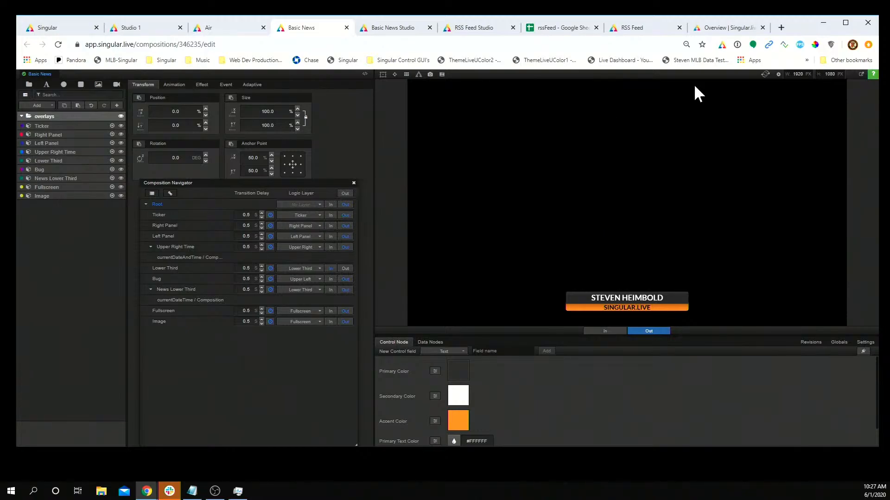
pyautogui.click(845, 22)
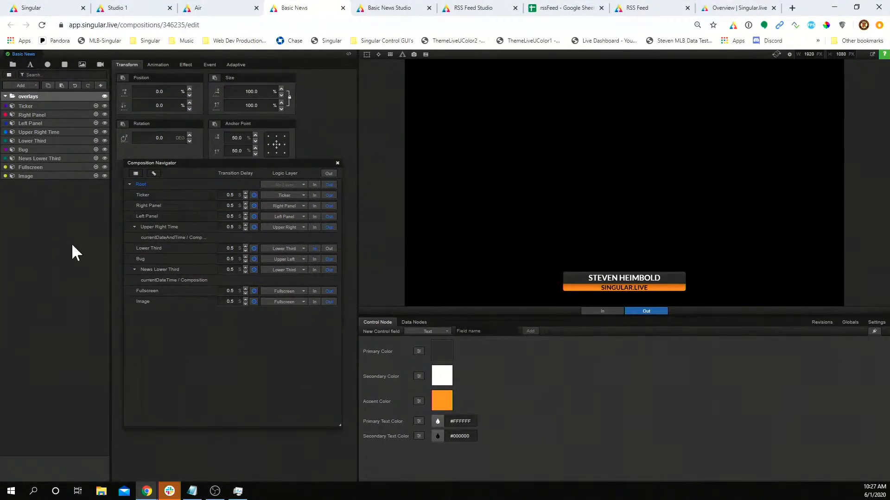
pyautogui.click(14, 107)
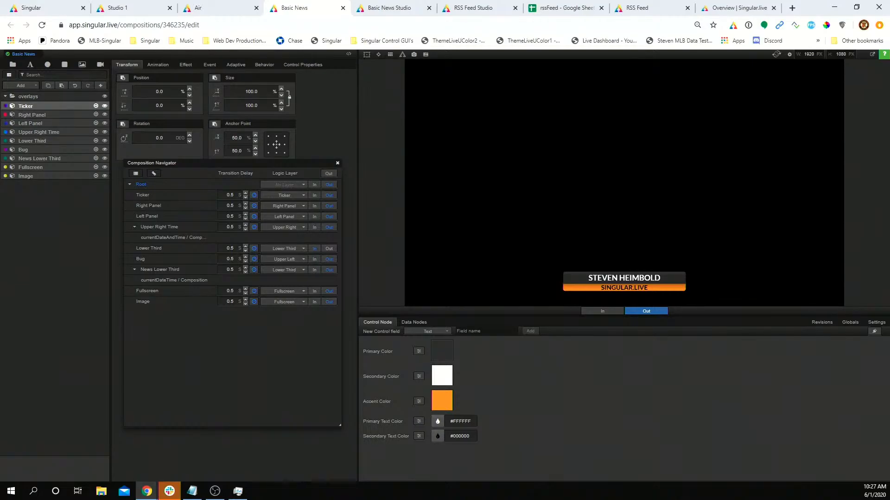
pyautogui.click(21, 86)
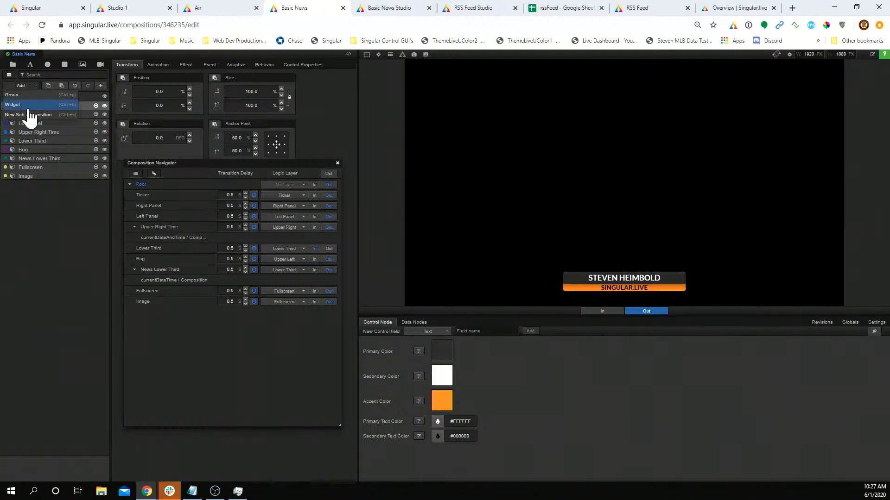
pyautogui.click(53, 133)
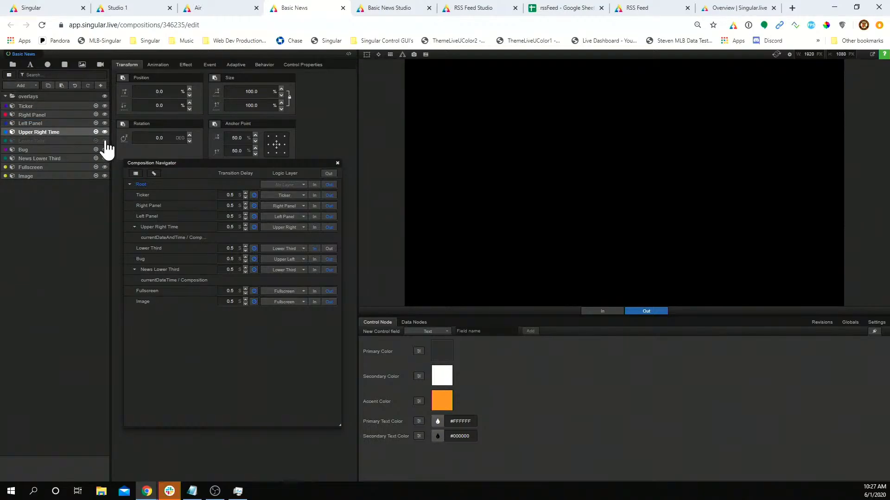
# Step: Open the Lower Third sub-composition and toggle its title group and orange base bar visibility
pyautogui.doubleClick(88, 141)
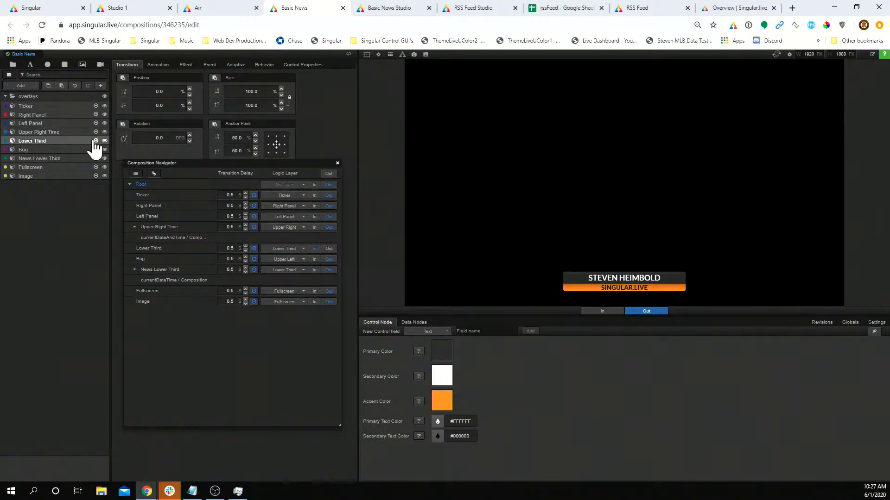
pyautogui.click(105, 97)
pyautogui.click(105, 97)
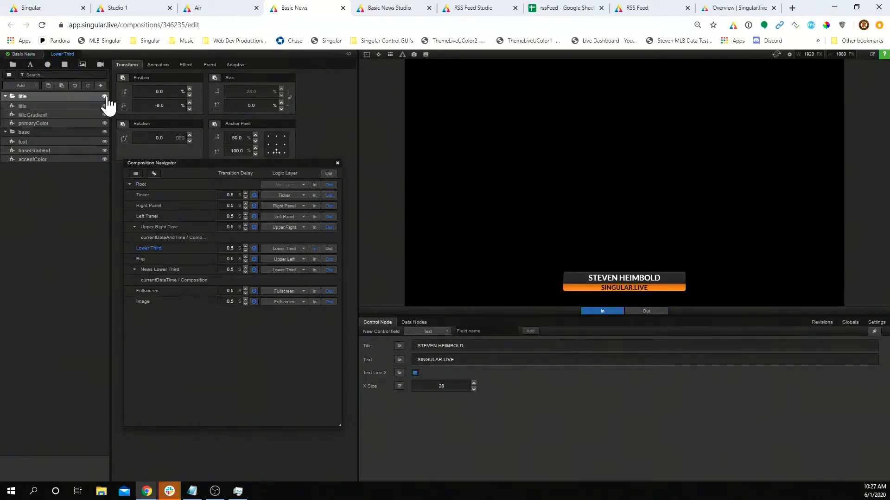
pyautogui.click(105, 133)
pyautogui.click(104, 132)
pyautogui.click(105, 133)
pyautogui.click(105, 132)
# Step: Inspect Lower Third's logic layer options and test-animate Upper Right Time and News Lower Third
pyautogui.click(290, 252)
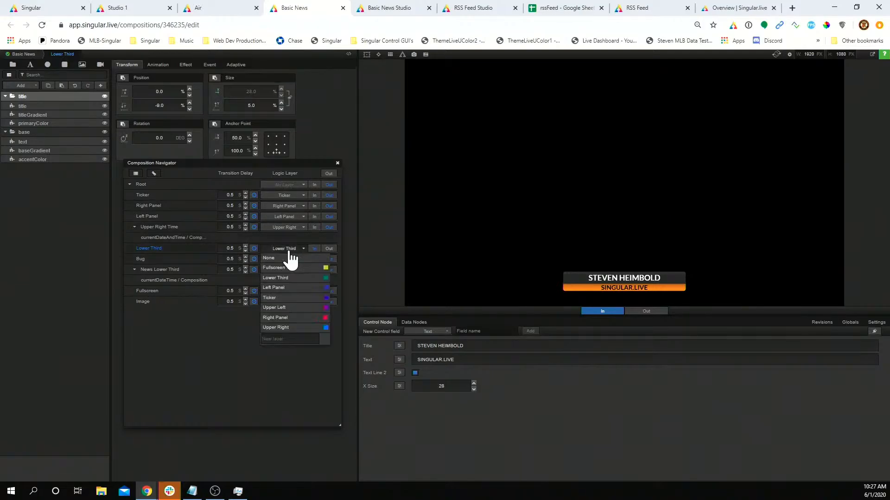
pyautogui.moveTo(298, 164)
pyautogui.mouseDown()
pyautogui.moveTo(249, 185)
pyautogui.moveTo(307, 174)
pyautogui.moveTo(290, 167)
pyautogui.mouseUp()
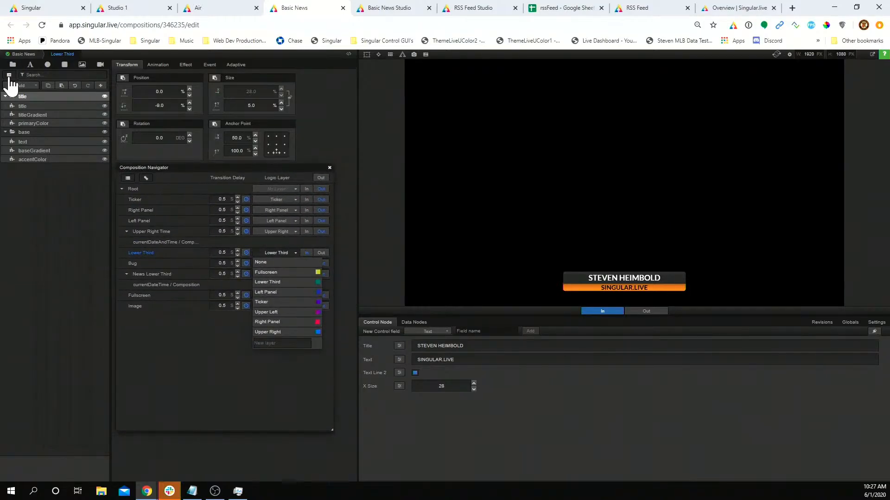
pyautogui.click(8, 75)
pyautogui.click(8, 75)
pyautogui.click(288, 253)
pyautogui.click(287, 254)
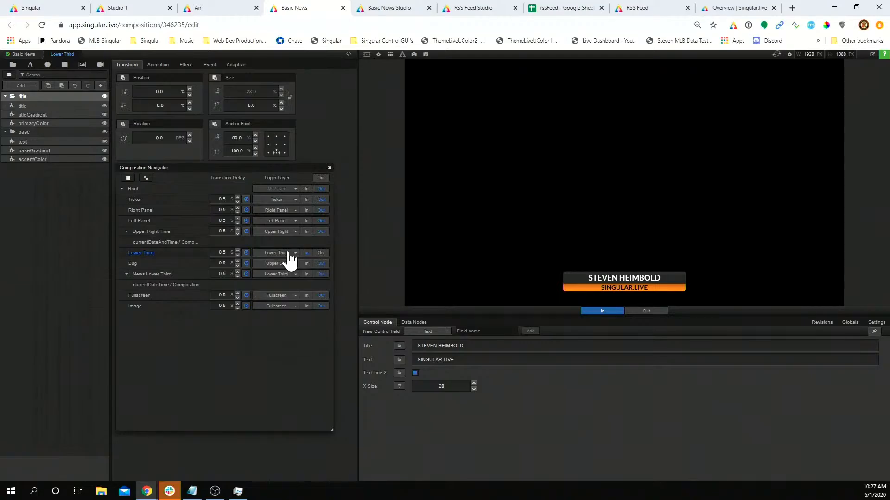
pyautogui.click(306, 231)
pyautogui.click(321, 231)
pyautogui.click(307, 273)
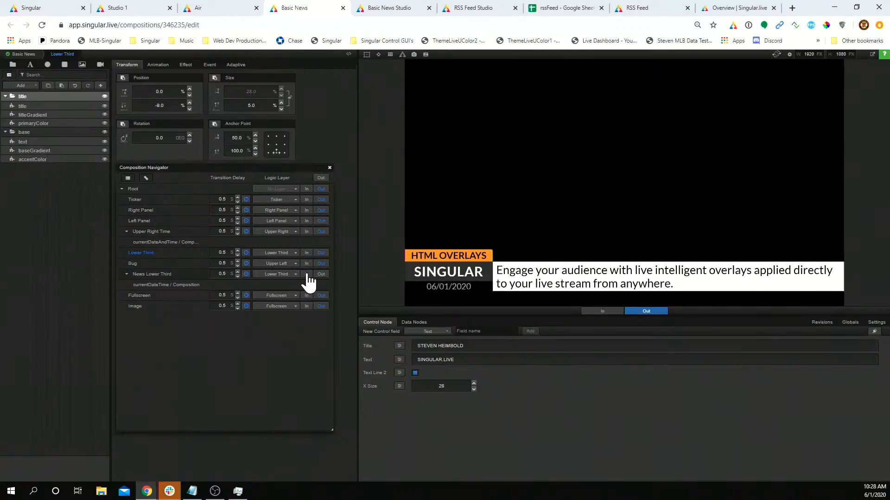
# Step: Put News Lower Third and Lower Third on a shared new logic layer, 'Lo3'
pyautogui.click(282, 274)
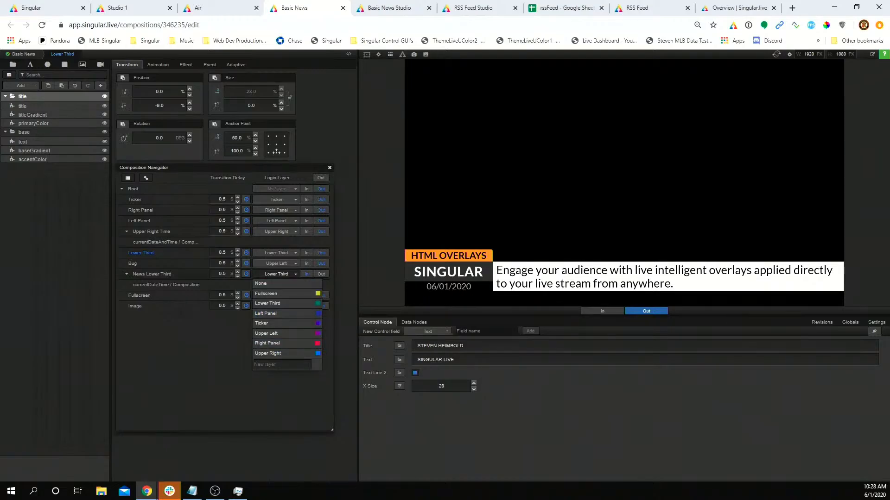
pyautogui.write('Lo3')
pyautogui.press('Return')
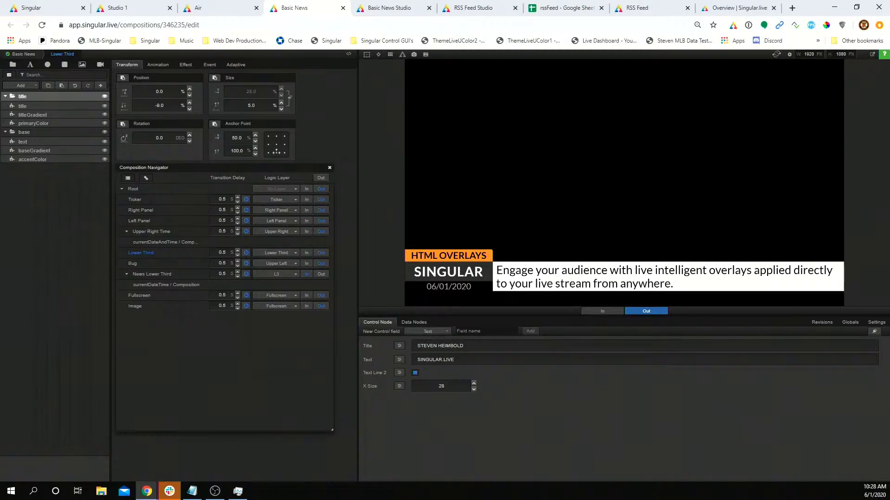
pyautogui.click(306, 252)
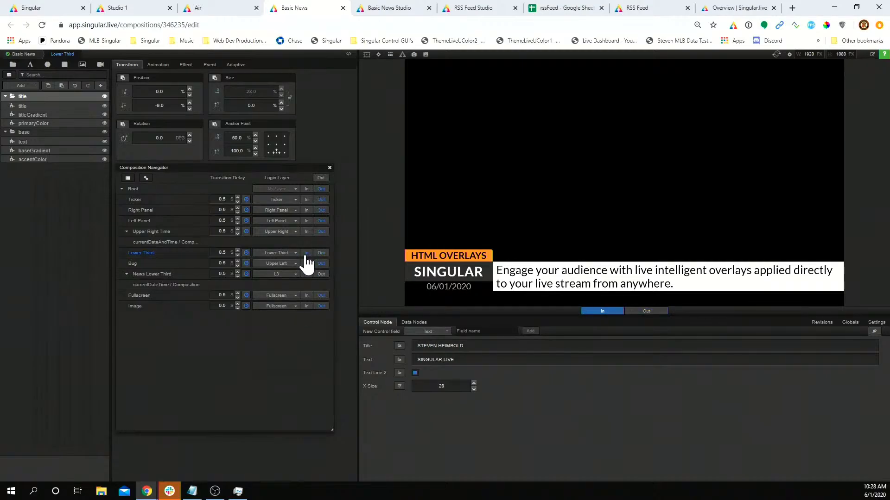
pyautogui.click(284, 253)
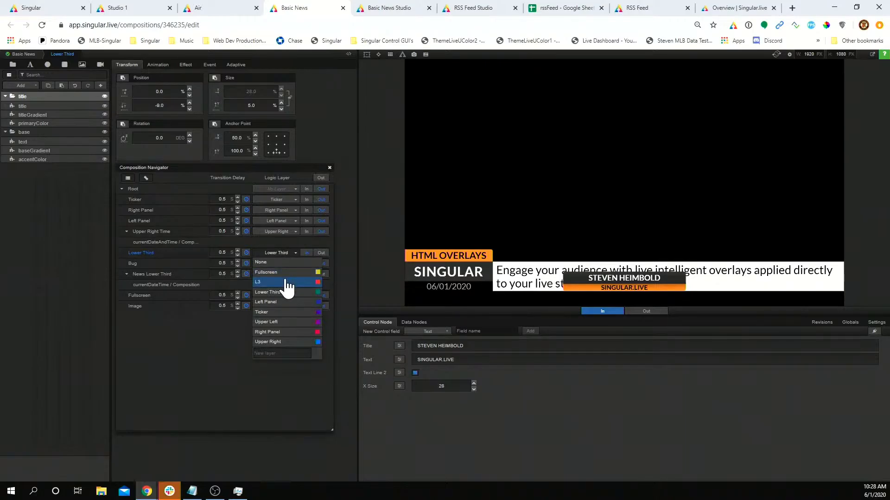
pyautogui.click(287, 283)
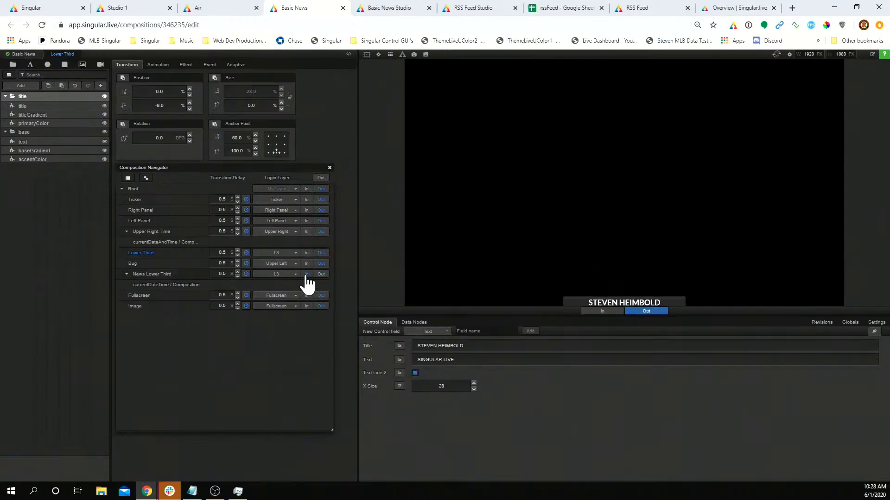
# Step: Alternate News Lower Third and the name lower third in the preview, each replacing the other
pyautogui.click(307, 274)
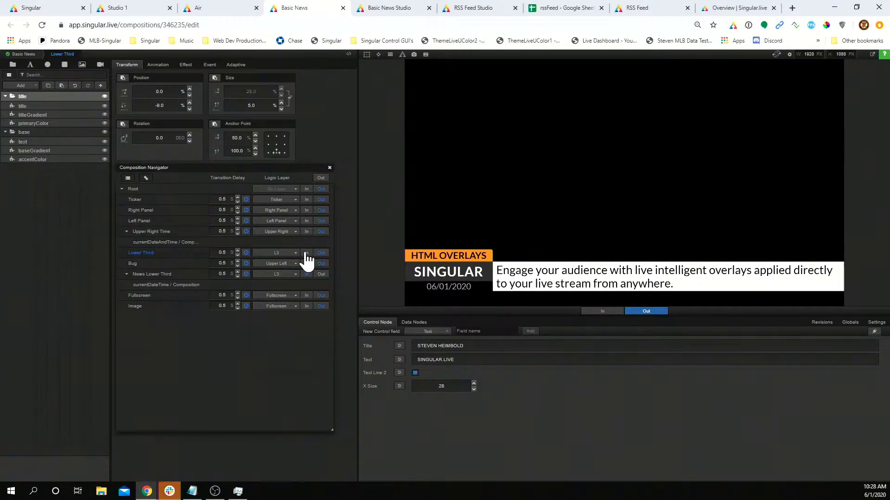
pyautogui.click(307, 253)
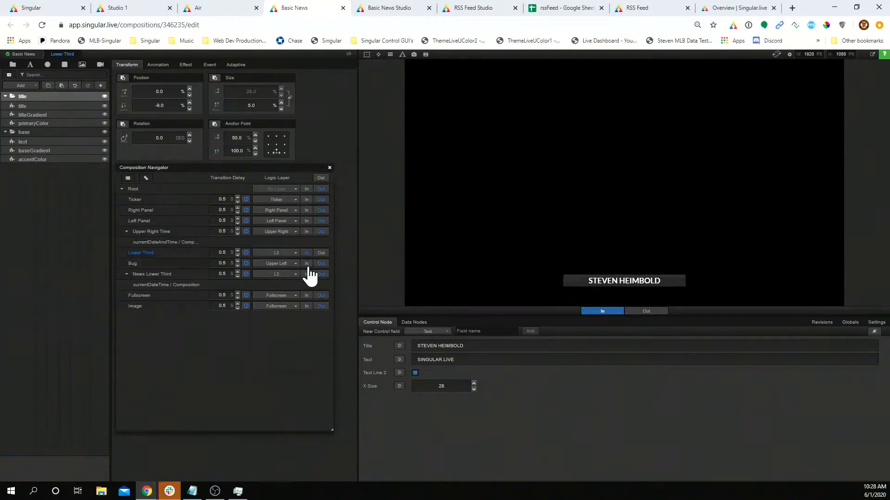
pyautogui.click(306, 274)
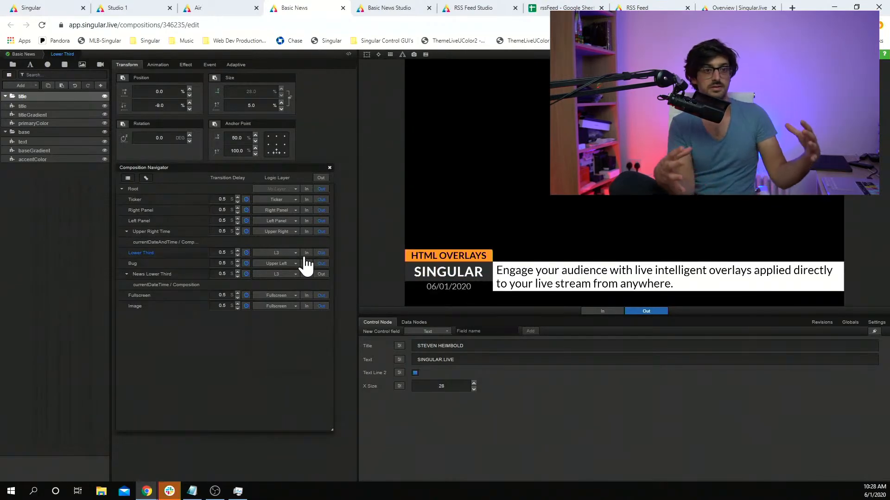
pyautogui.click(306, 253)
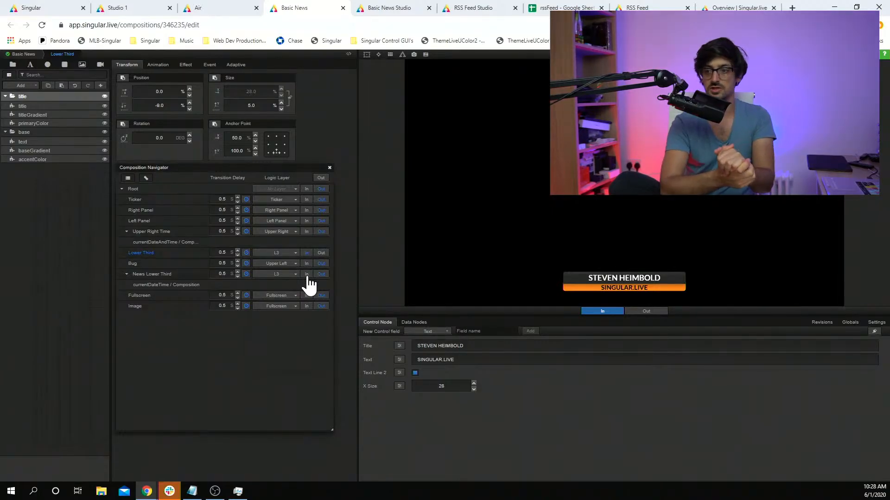
pyautogui.click(306, 274)
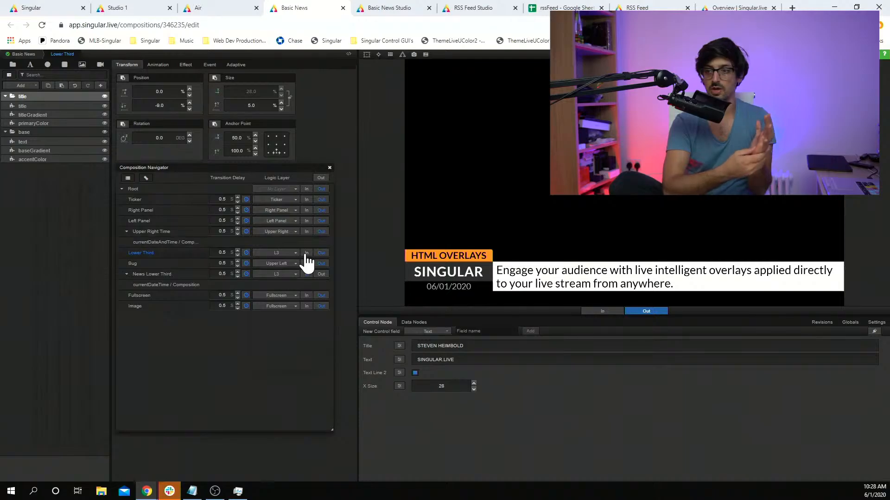
pyautogui.click(307, 253)
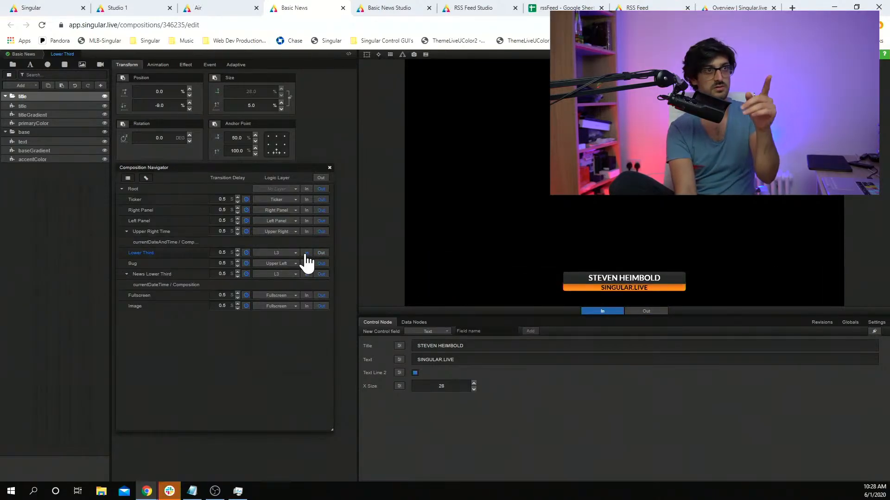
# Step: Review the Revisions, Globals and Settings panels, then bring up the Support help window
pyautogui.click(826, 323)
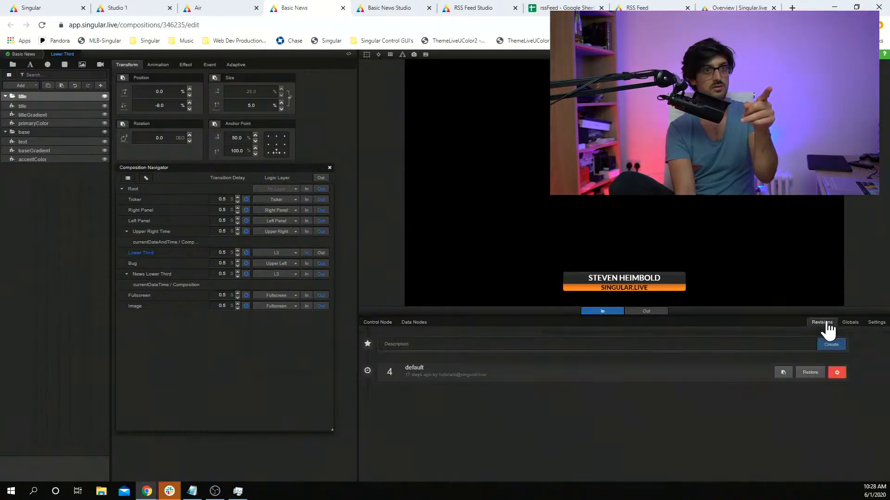
pyautogui.click(851, 324)
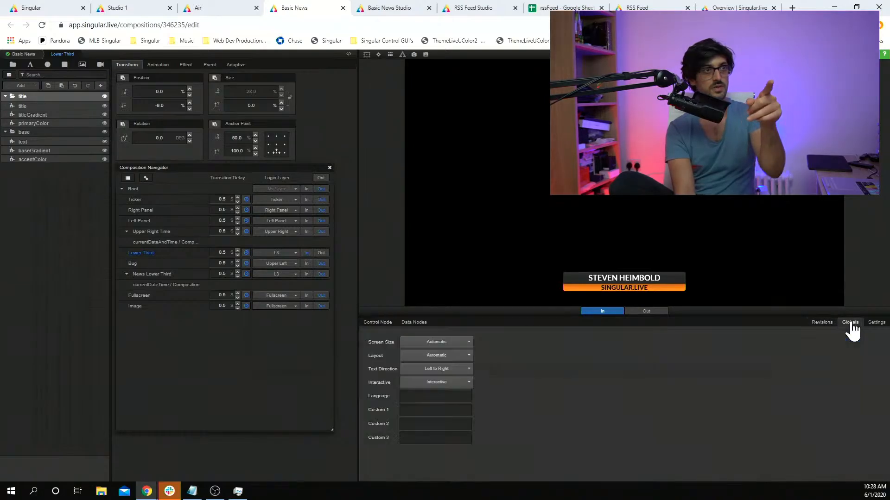
pyautogui.click(876, 324)
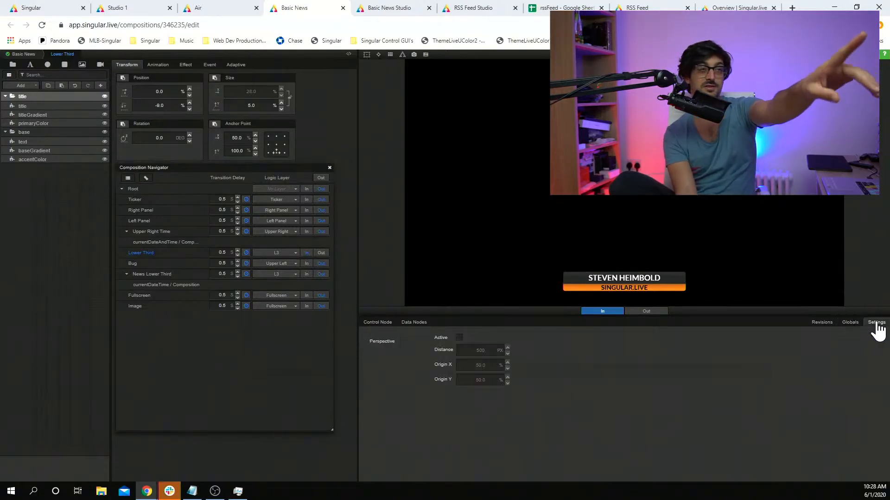
pyautogui.click(821, 323)
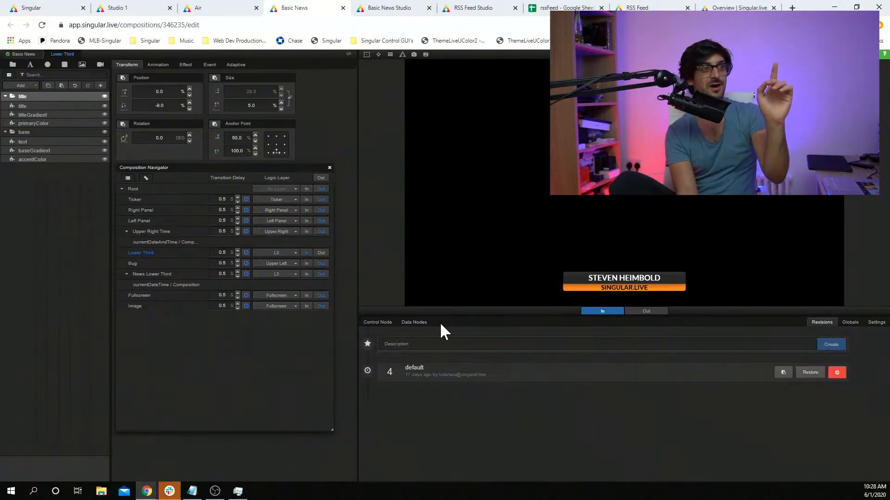
pyautogui.click(377, 324)
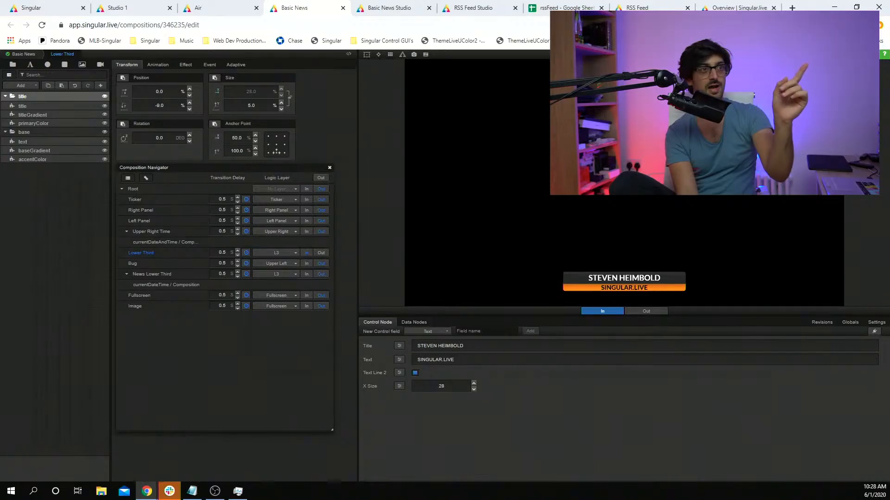
pyautogui.click(884, 55)
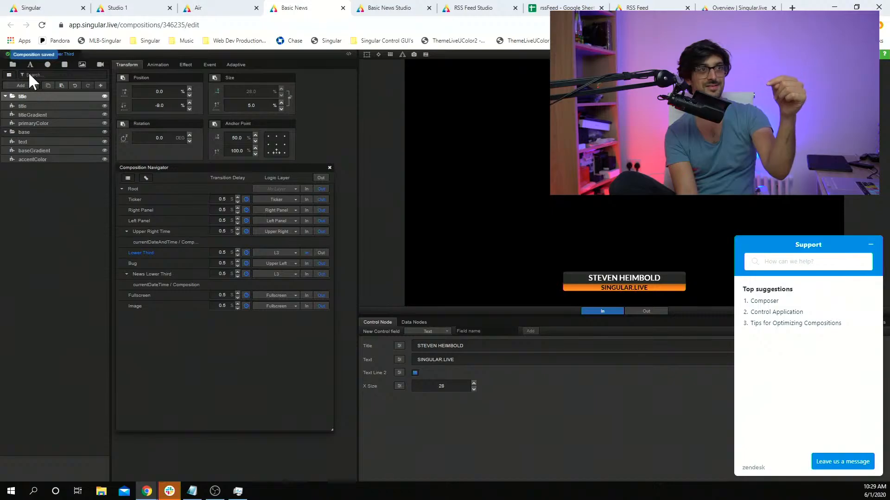
# Step: Minimize the Support window, leave the bounding box off, and turn on the SINGULAR.LIVE preview watermark
pyautogui.click(365, 55)
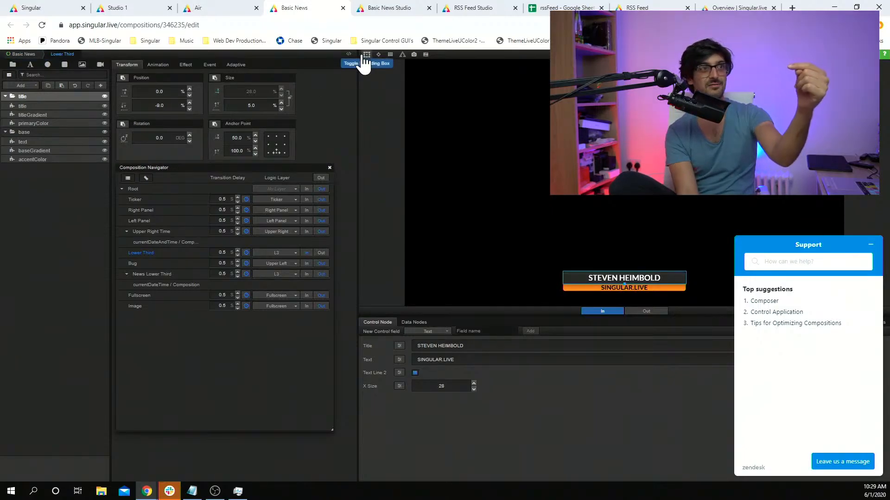
pyautogui.click(869, 244)
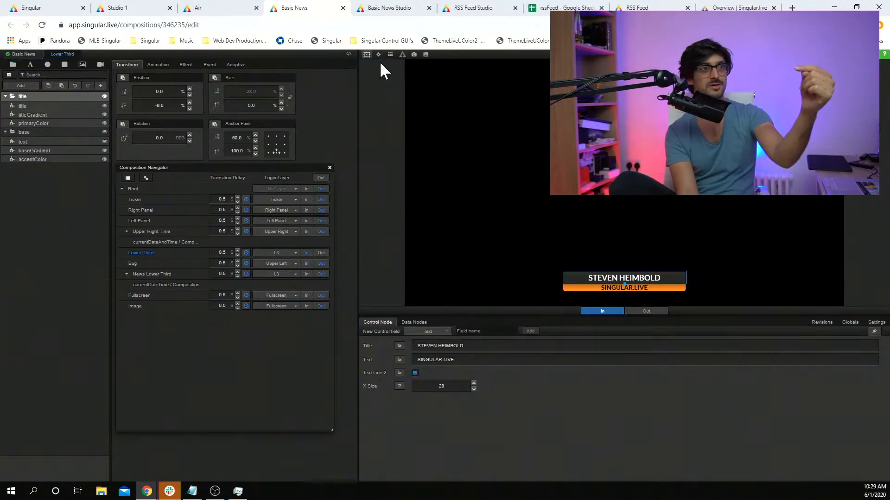
pyautogui.click(368, 56)
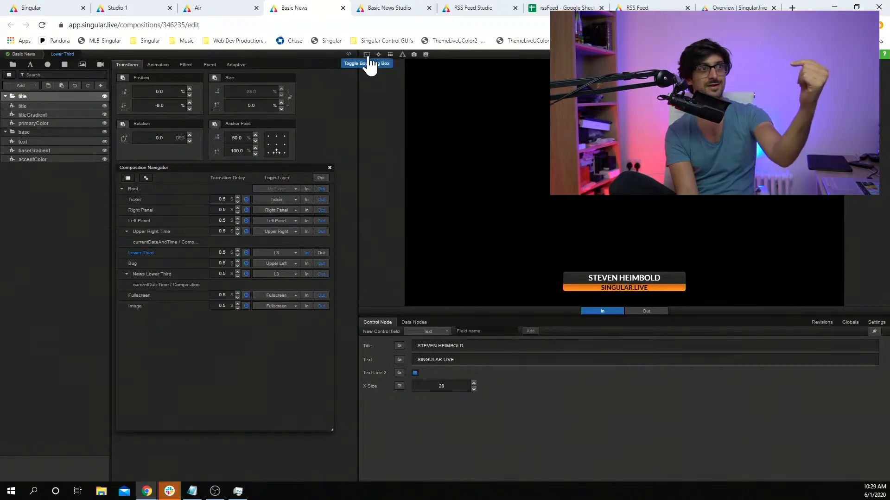
pyautogui.click(402, 56)
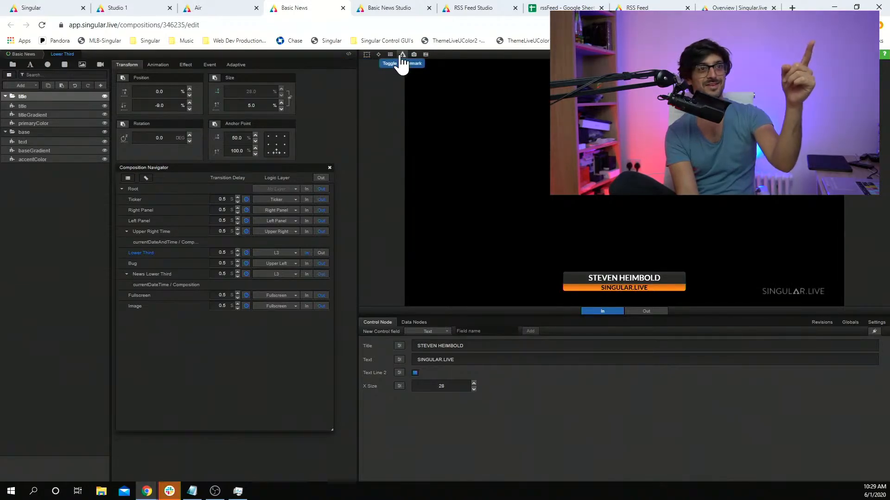
pyautogui.click(402, 57)
pyautogui.click(402, 56)
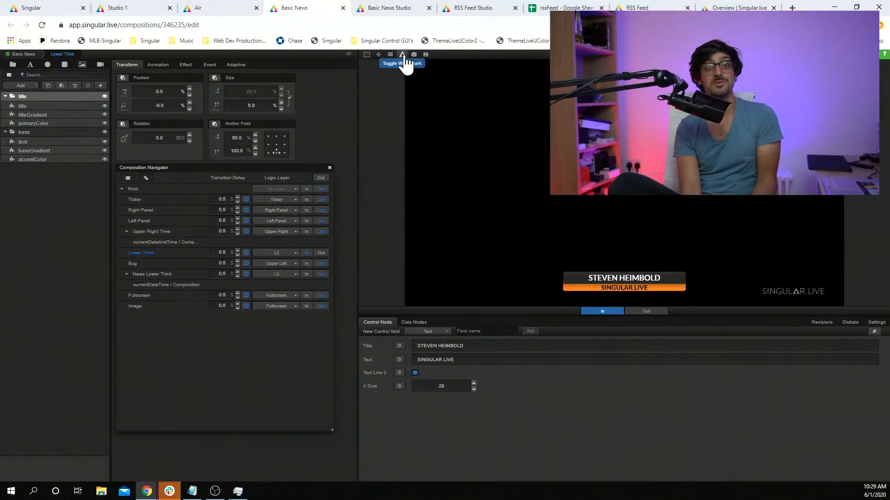
pyautogui.click(829, 325)
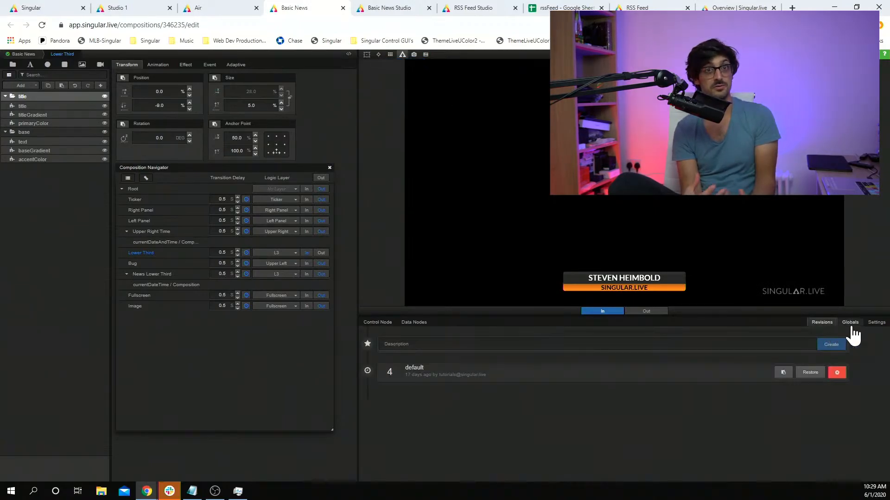
pyautogui.click(851, 324)
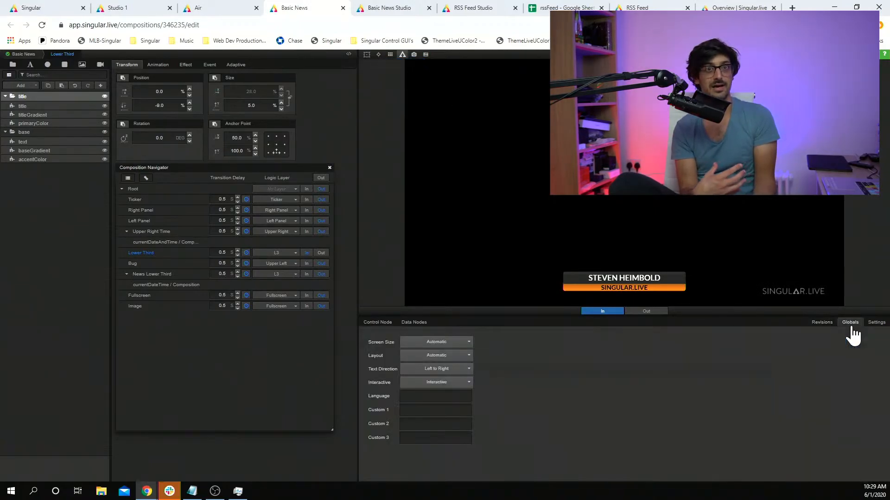
pyautogui.click(875, 325)
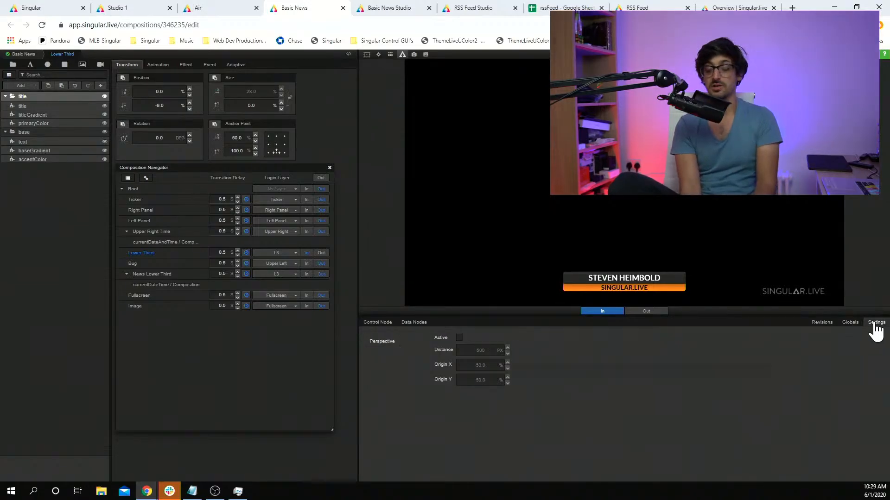
pyautogui.click(377, 323)
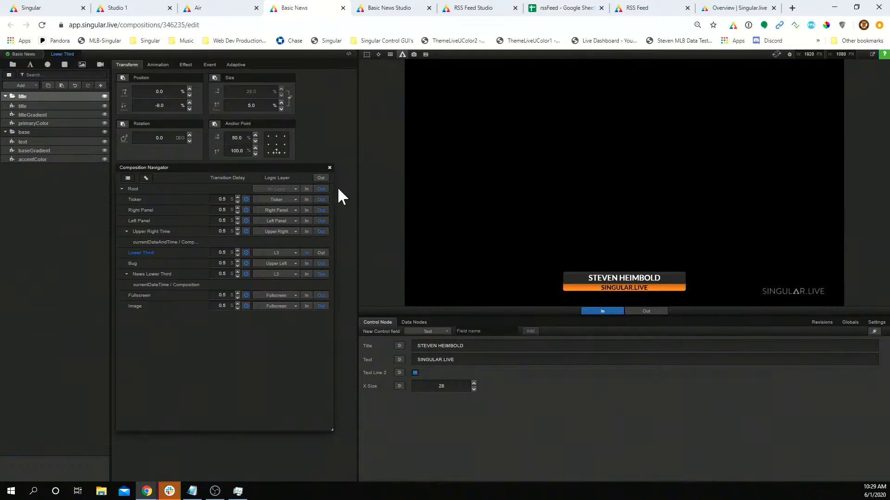
# Step: Alternate the News Lower Third and name lower third in on L3, twice
pyautogui.click(306, 274)
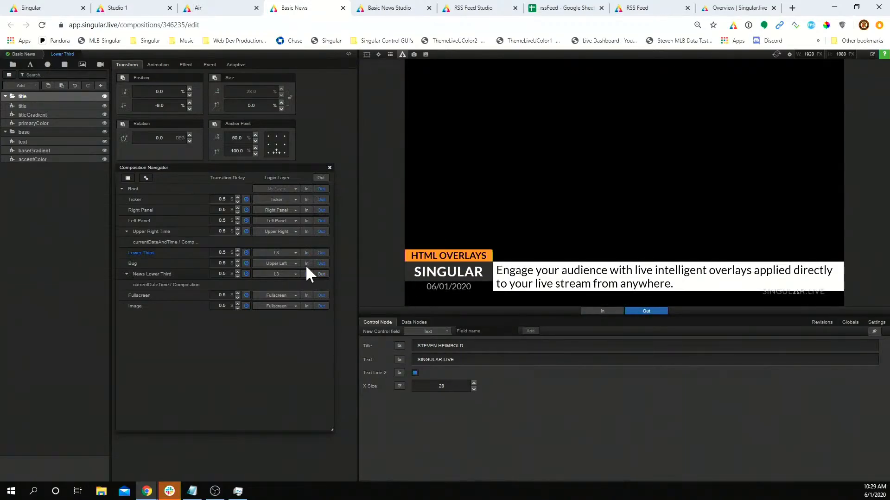
pyautogui.click(306, 253)
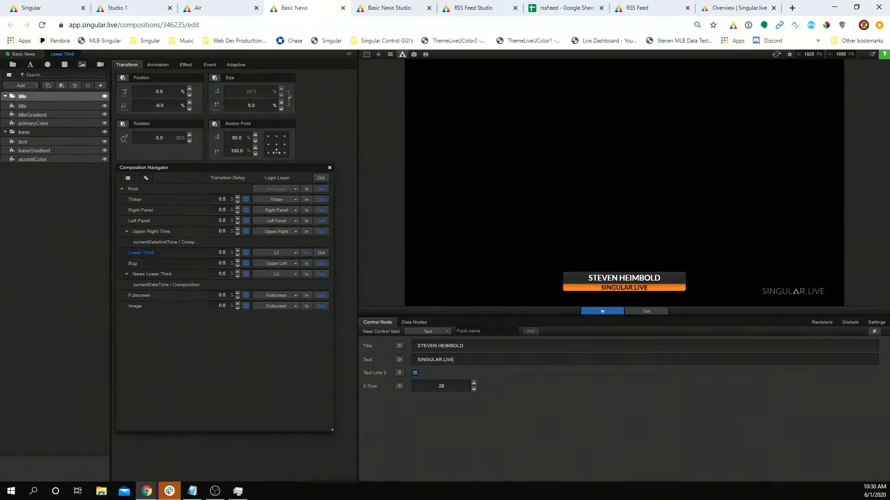
pyautogui.click(306, 274)
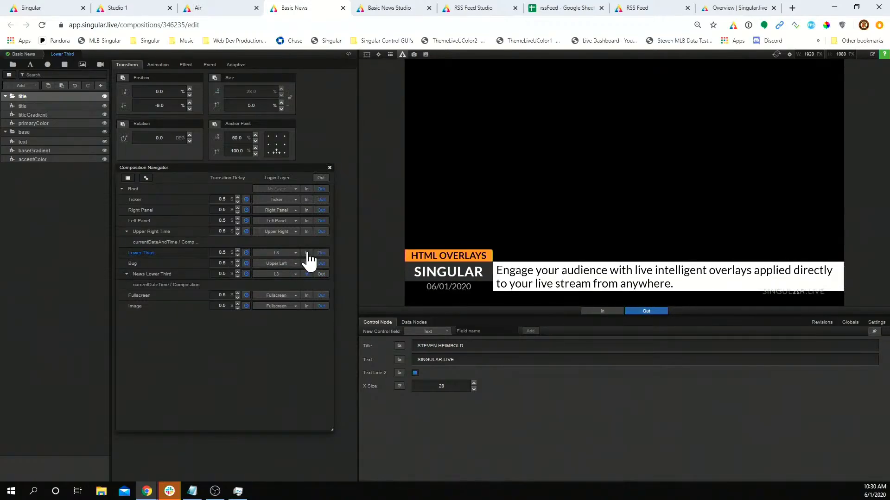
pyautogui.click(307, 253)
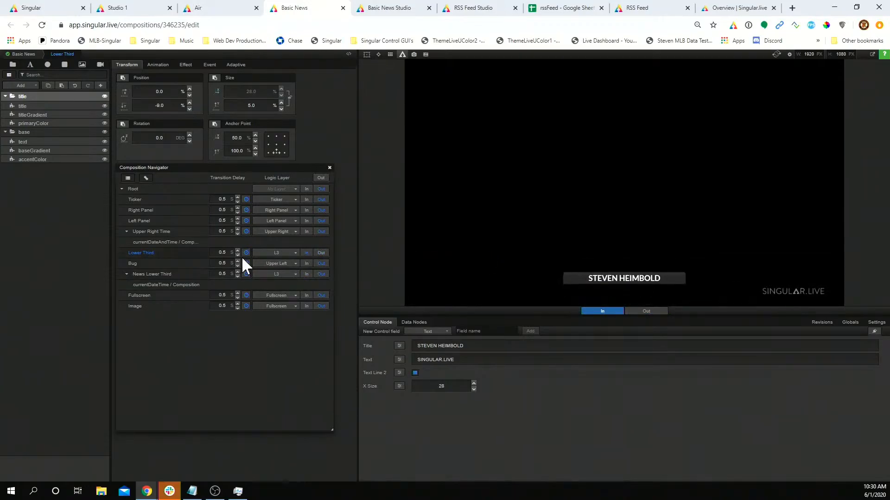
# Step: Set both lower thirds' transitions to None and test swapping them on air
pyautogui.click(246, 253)
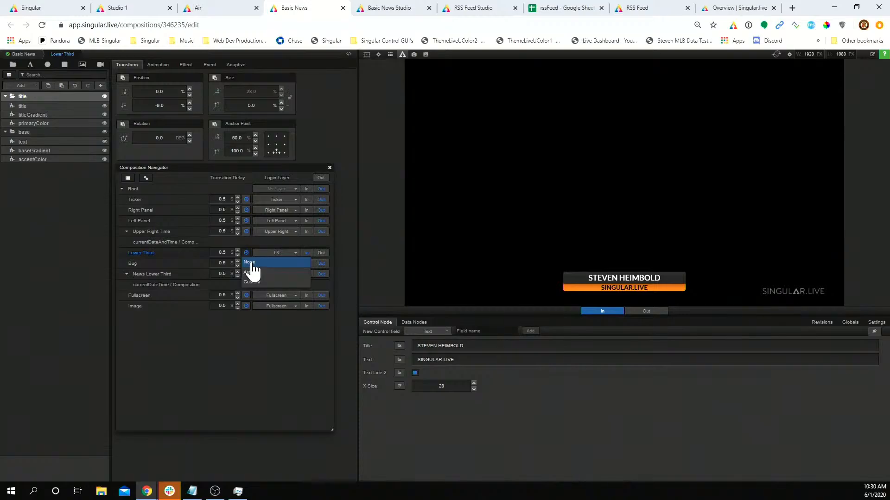
pyautogui.click(251, 263)
pyautogui.click(246, 275)
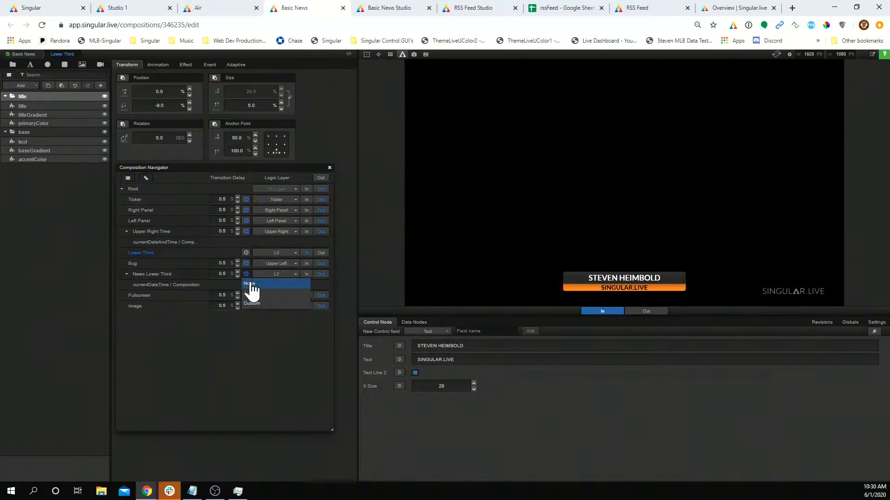
pyautogui.click(259, 297)
pyautogui.click(306, 273)
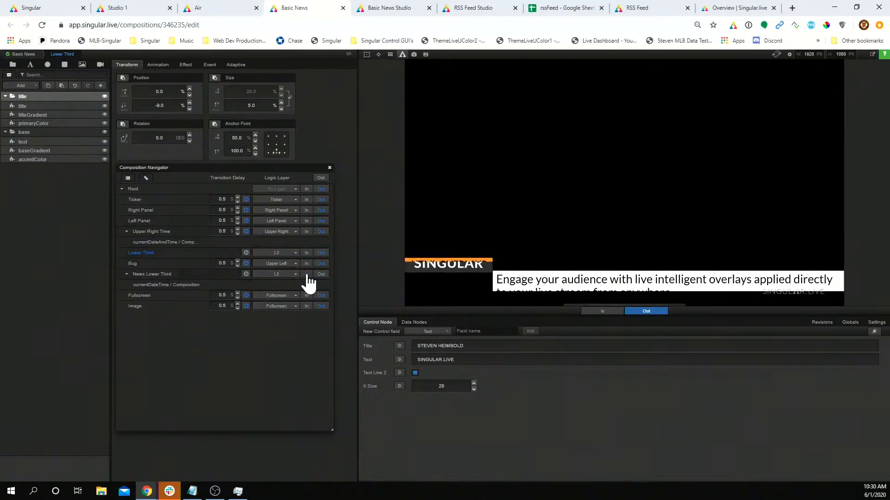
pyautogui.click(306, 253)
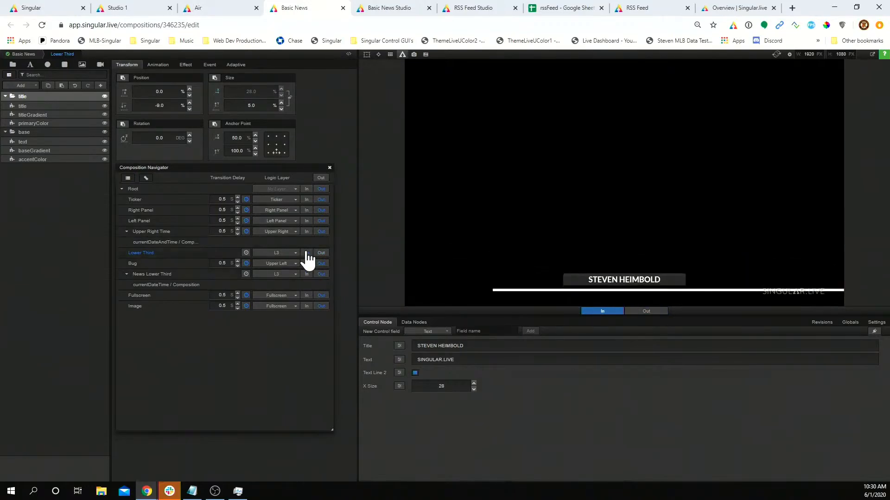
pyautogui.click(306, 274)
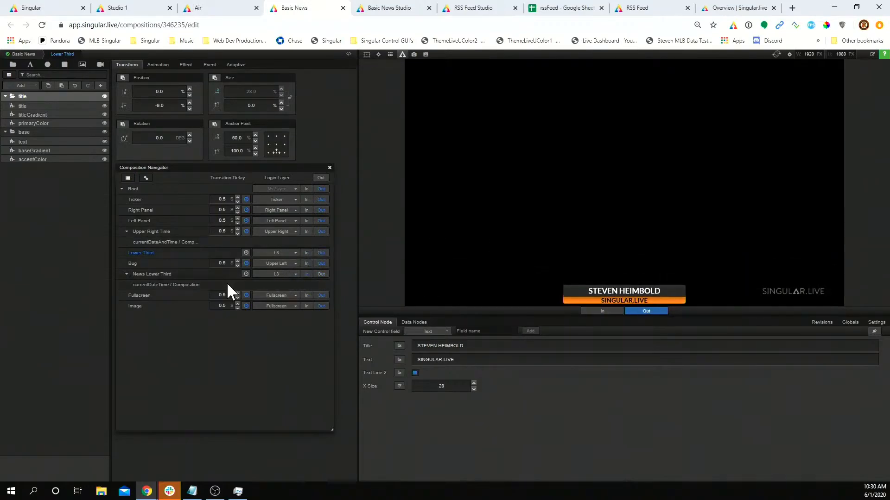
# Step: Set both lower thirds' transitions back to Custom and swap them in again, ending on News Lower Third
pyautogui.click(246, 274)
pyautogui.click(254, 303)
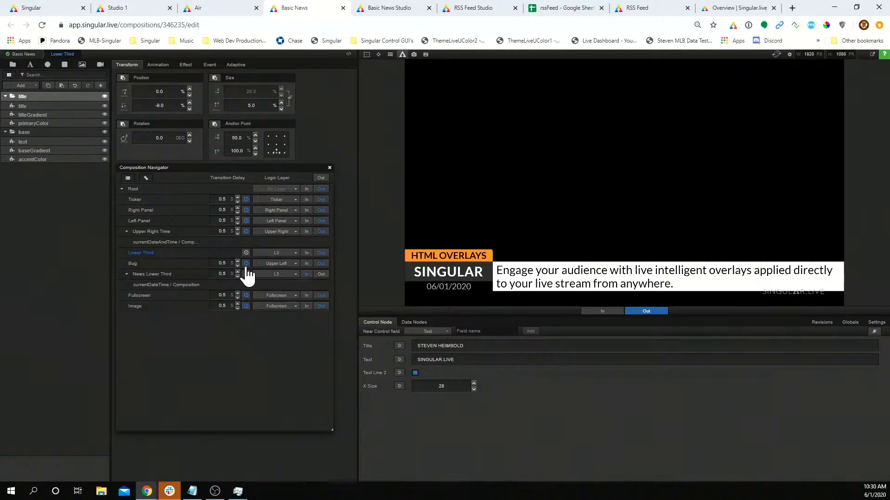
pyautogui.click(246, 253)
pyautogui.click(254, 284)
pyautogui.click(306, 252)
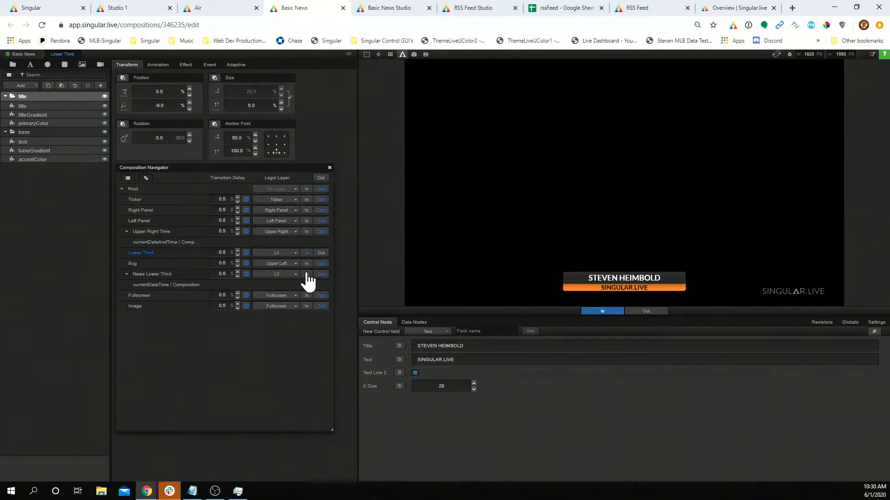
pyautogui.click(306, 274)
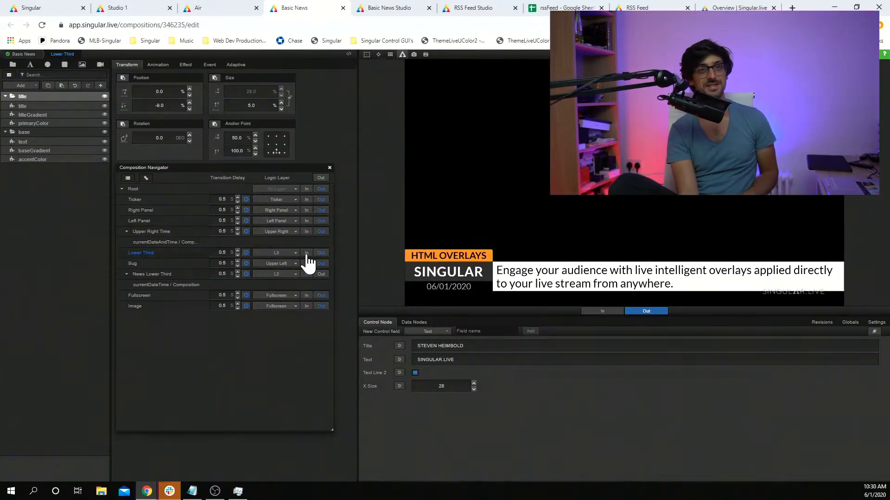
pyautogui.click(306, 253)
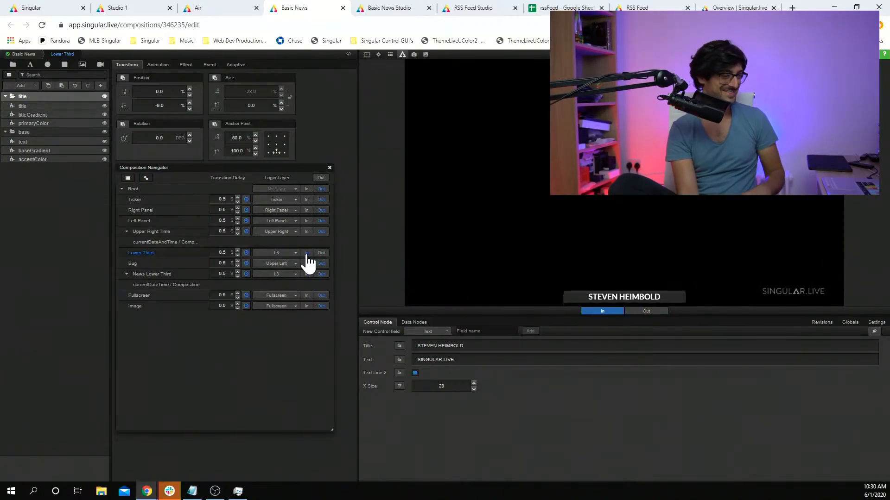
pyautogui.click(306, 274)
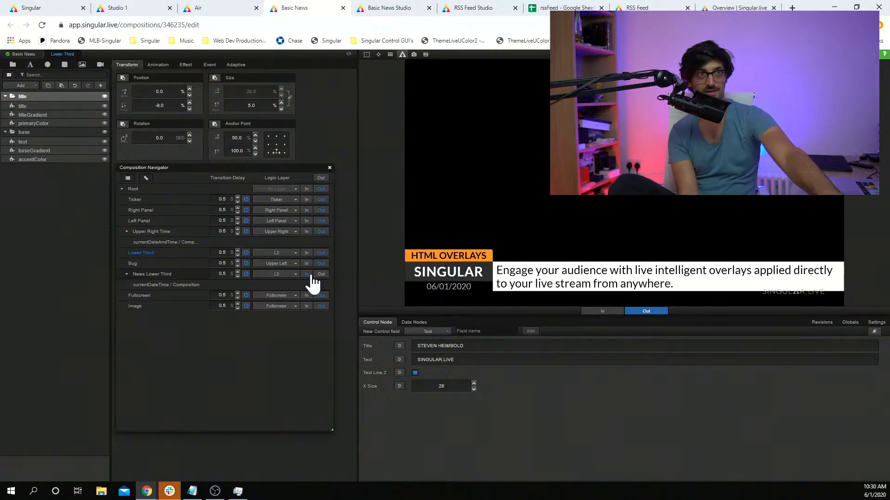
# Step: At the Basic News root, set the shared Primary Color to bright red
pyautogui.click(23, 54)
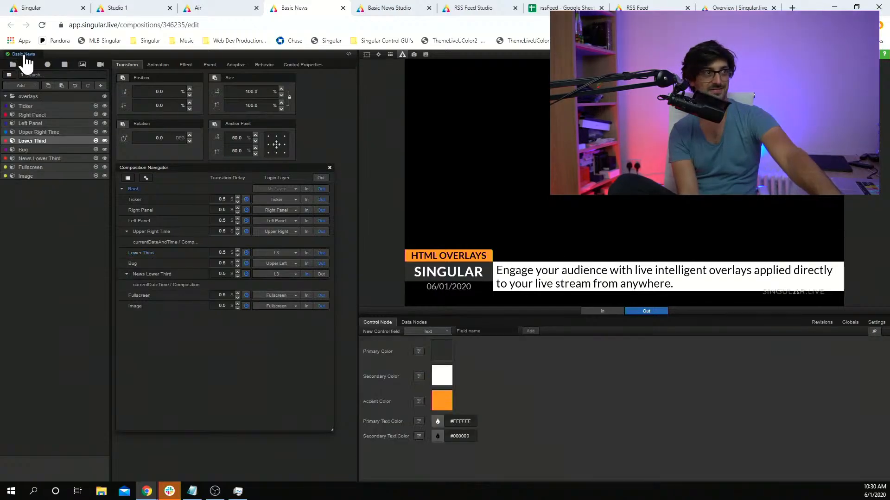
pyautogui.click(330, 168)
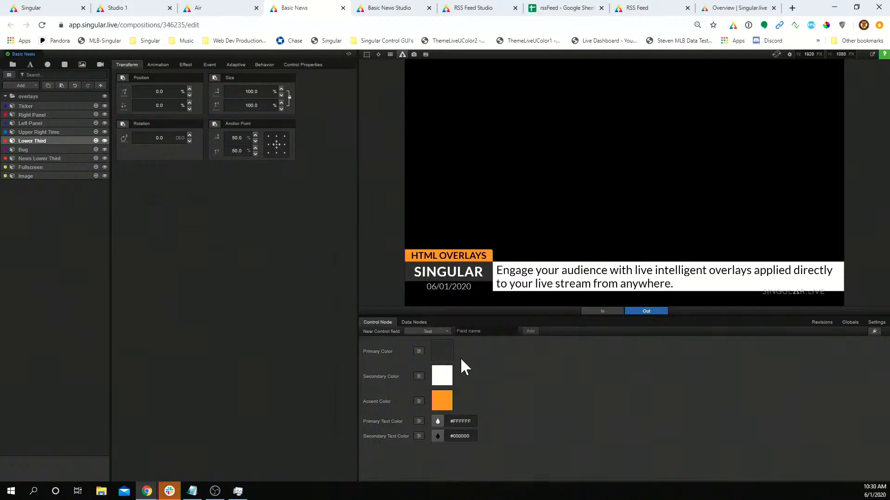
pyautogui.click(441, 353)
pyautogui.moveTo(475, 201); pyautogui.dragTo(488, 175)
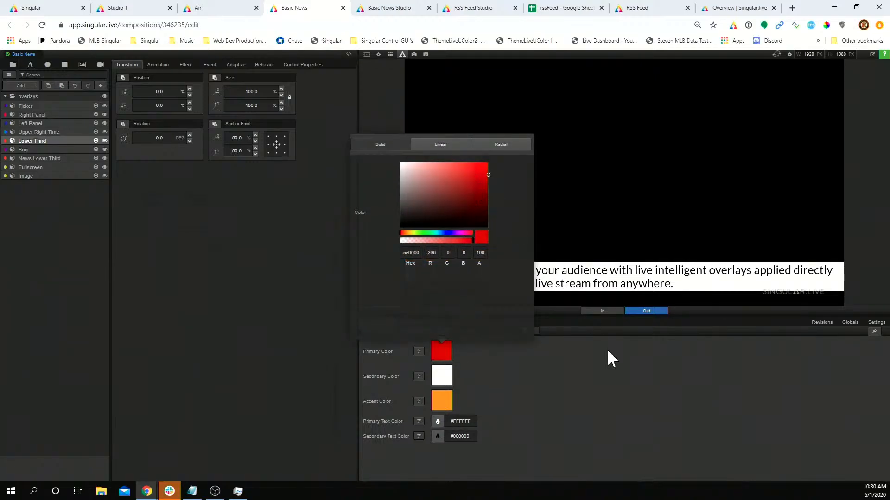
pyautogui.click(607, 350)
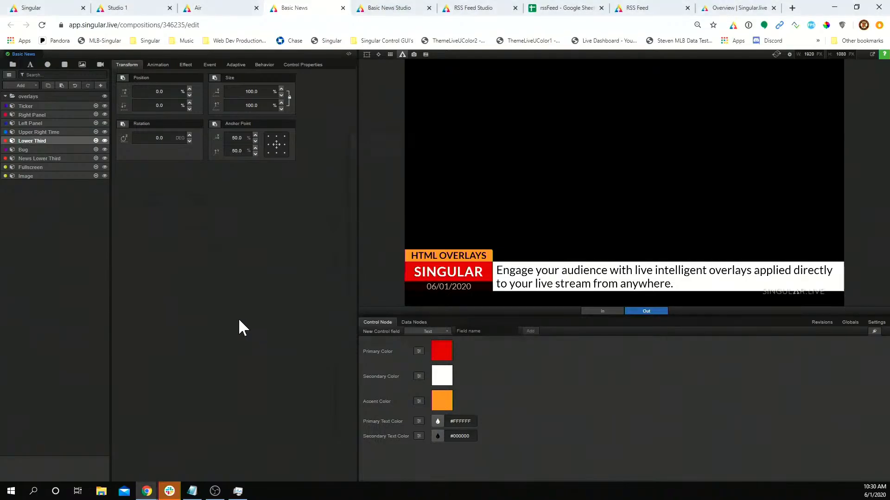
# Step: From the navigator, animate the Ticker in and out and bring in the BURBANK, CA LIVE bug
pyautogui.hotkey('alt', 'n')
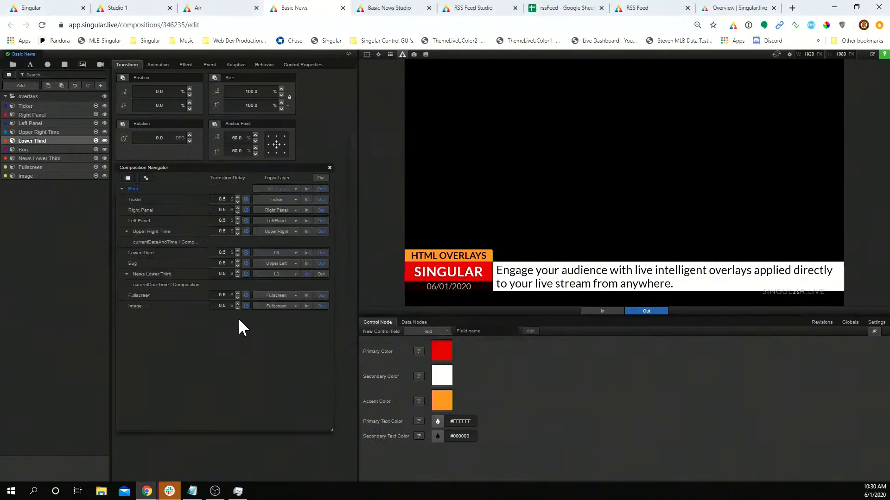
pyautogui.click(308, 199)
pyautogui.click(321, 200)
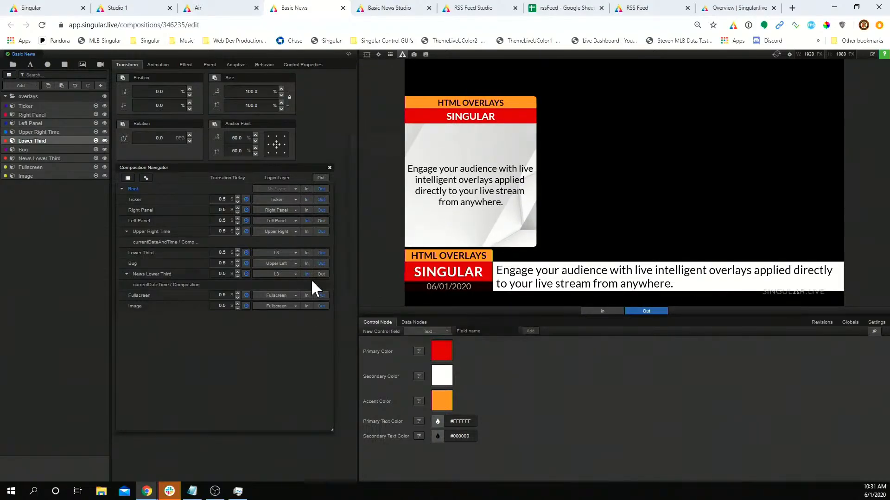
pyautogui.click(307, 263)
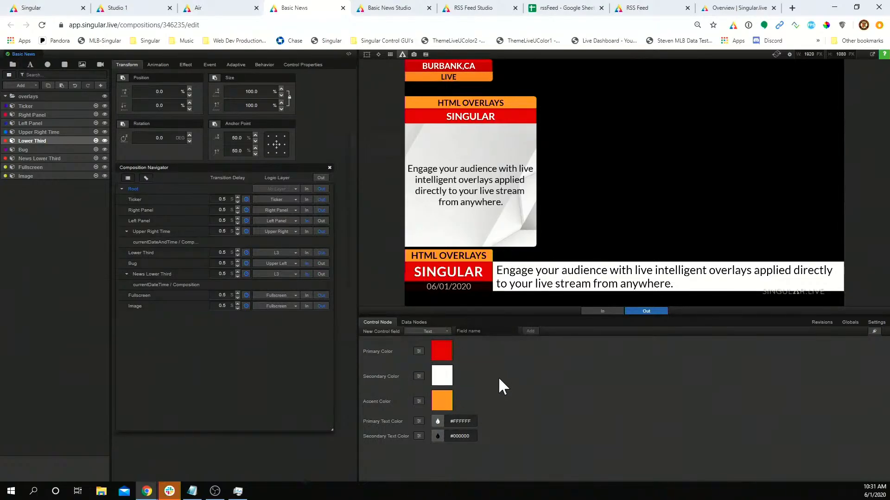
pyautogui.click(330, 168)
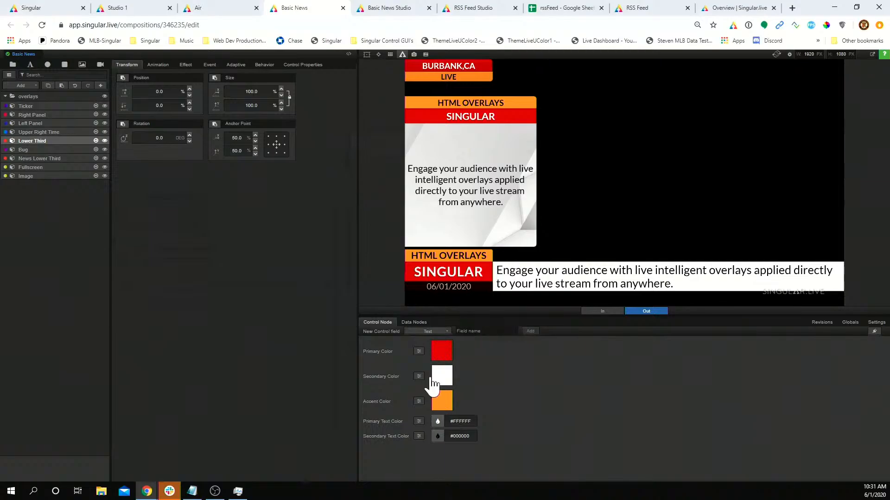
# Step: Change the Primary Color from red to blue (2b32ce)
pyautogui.click(439, 329)
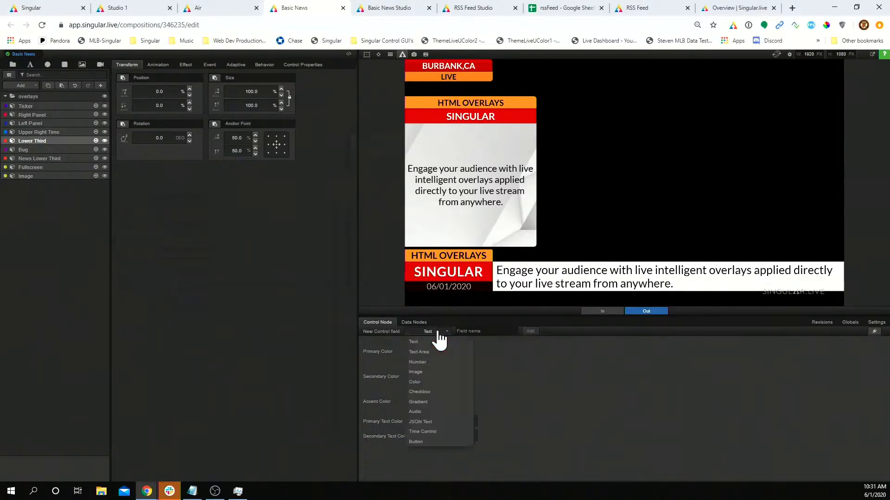
pyautogui.click(555, 364)
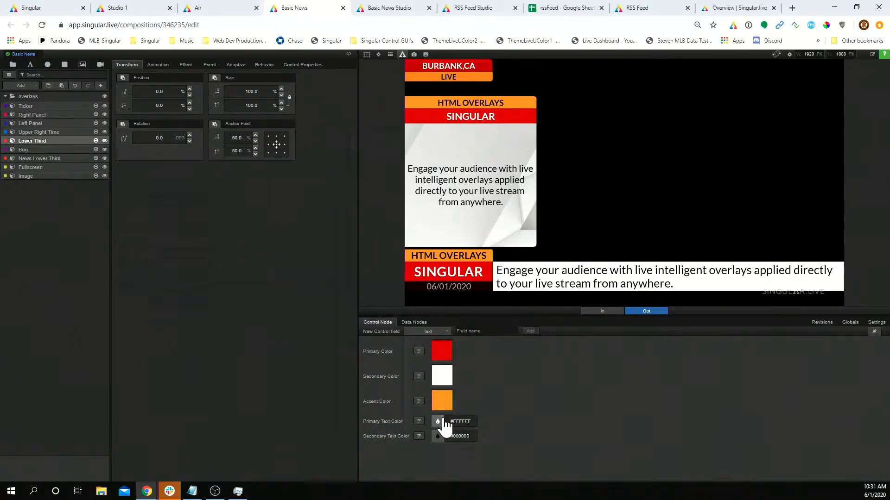
pyautogui.click(441, 351)
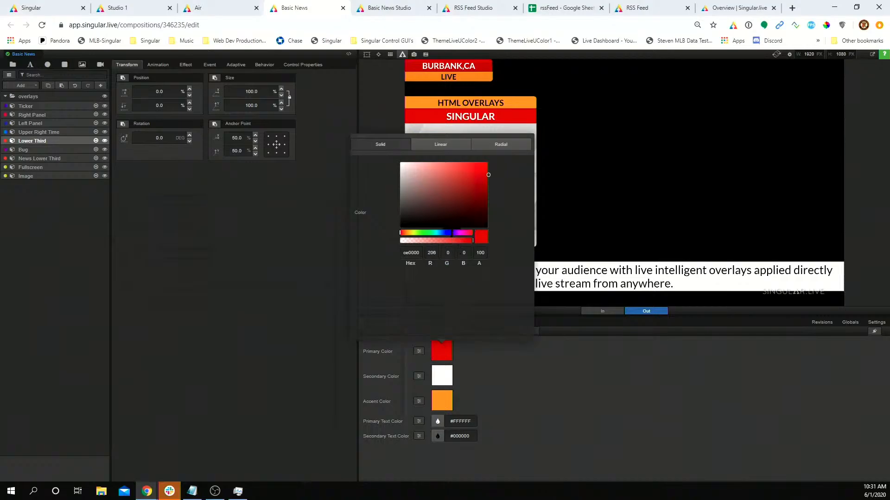
pyautogui.click(448, 233)
pyautogui.click(470, 175)
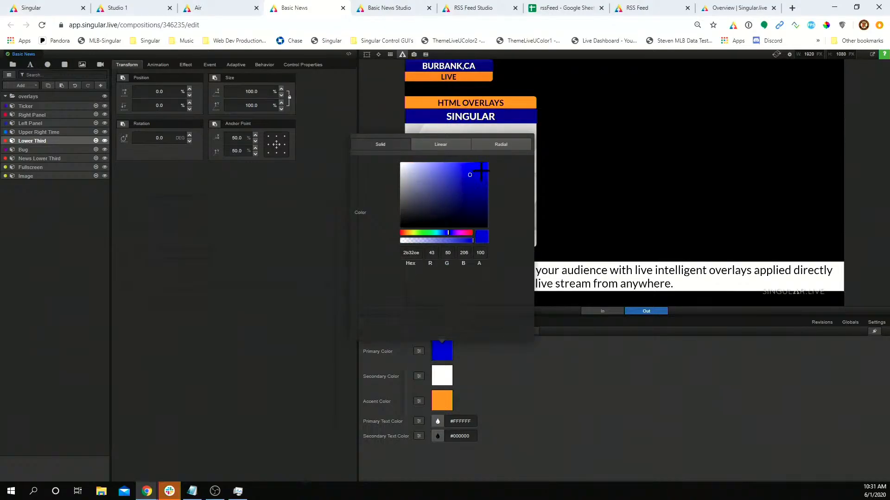
# Step: Darken the Primary Color blue and set the Accent Color to magenta, then go to Basic News Studio
pyautogui.click(485, 181)
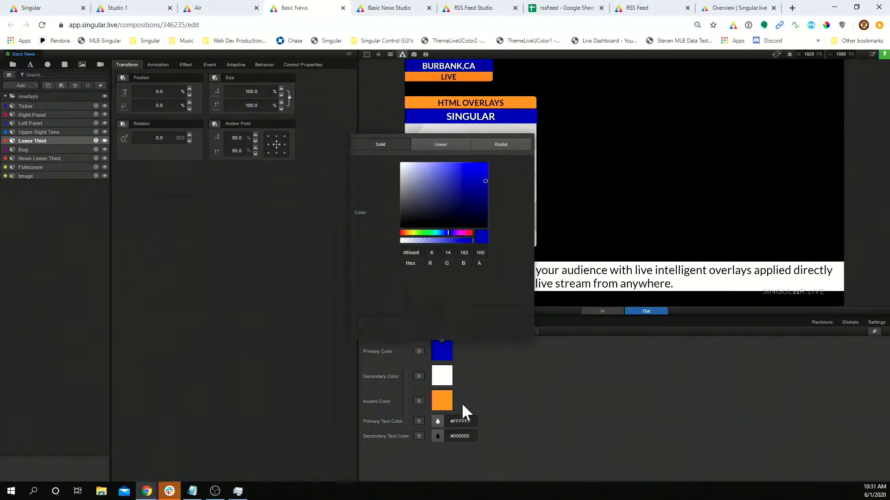
pyautogui.click(442, 401)
pyautogui.click(473, 238)
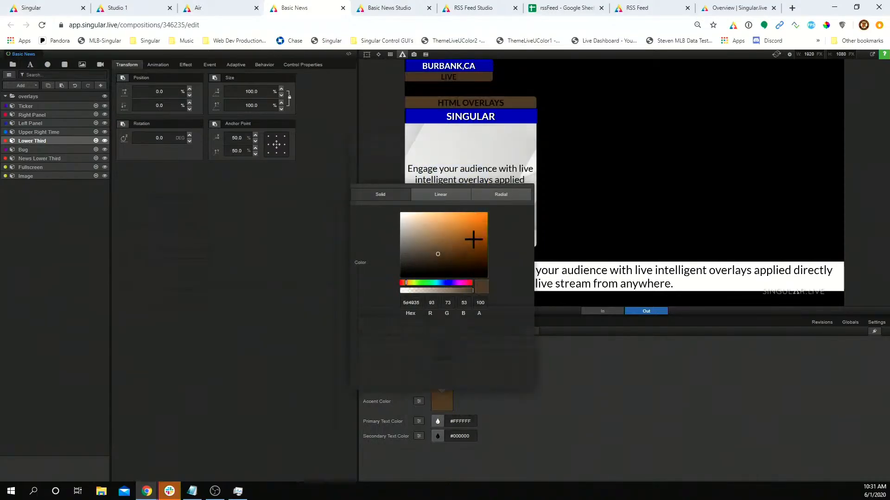
pyautogui.click(467, 282)
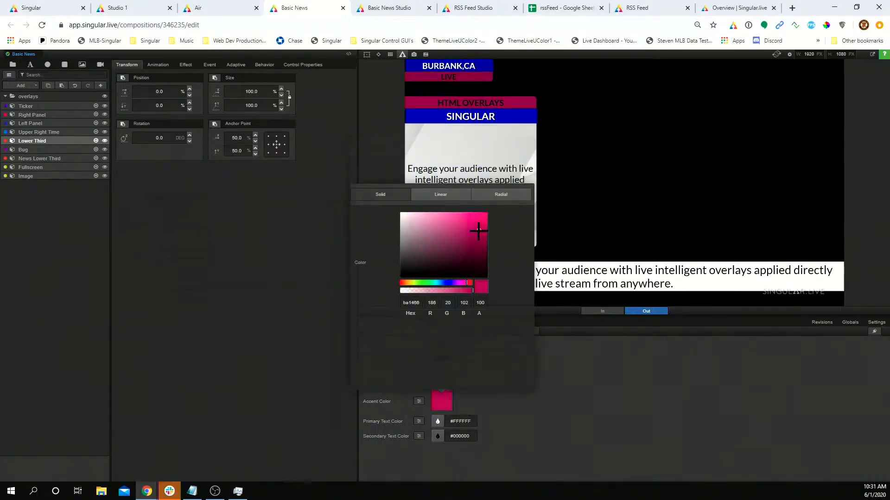
pyautogui.click(596, 374)
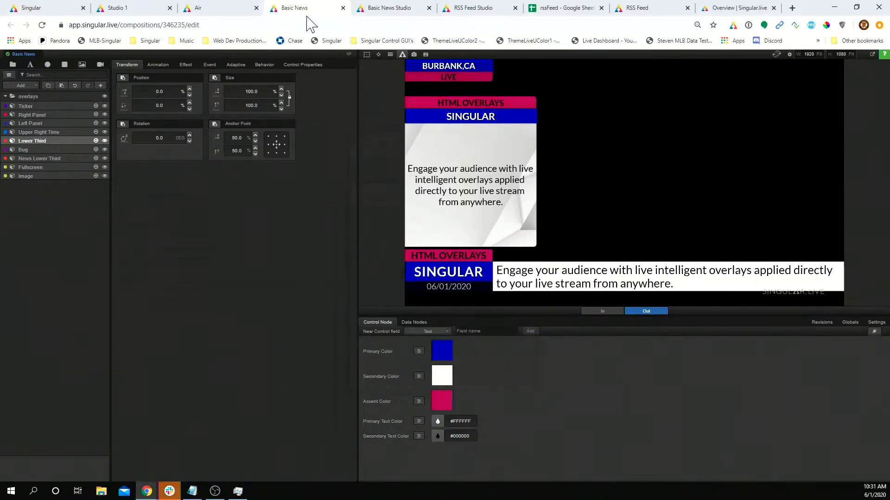
pyautogui.click(385, 10)
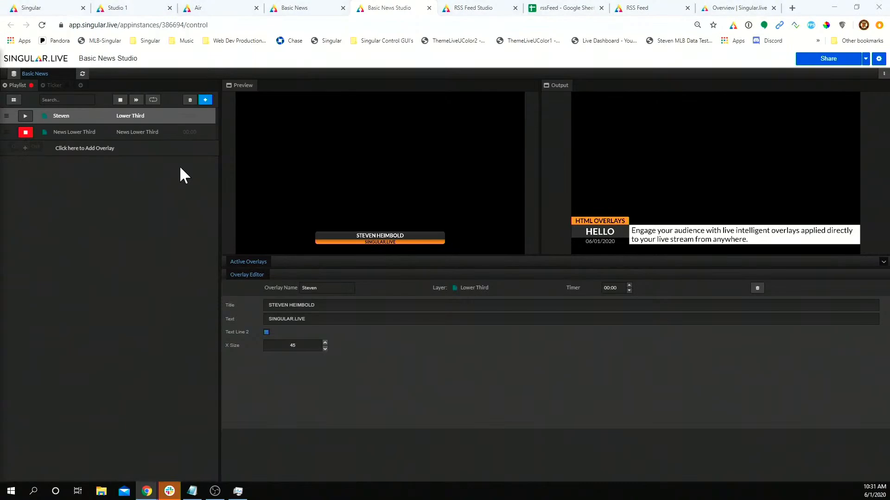
# Step: Add a Global Data overlay to the playlist and move it to the top
pyautogui.click(205, 101)
pyautogui.click(159, 144)
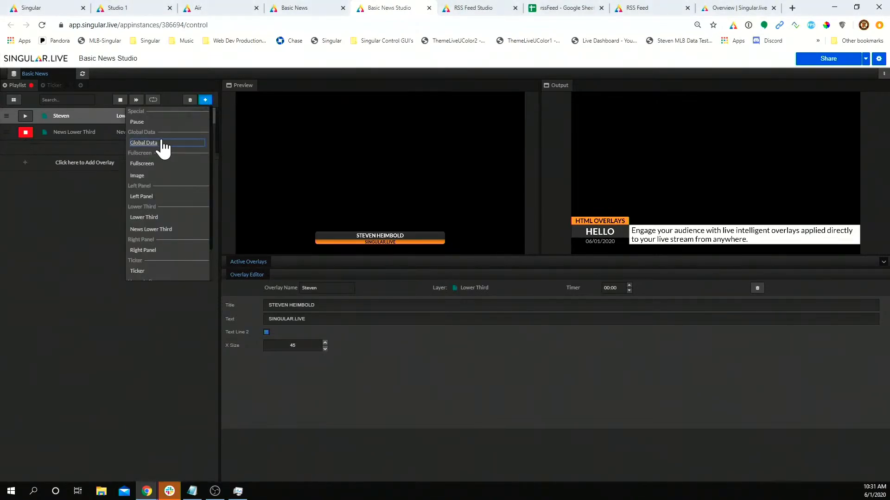
pyautogui.click(91, 157)
pyautogui.moveTo(93, 152); pyautogui.dragTo(94, 116)
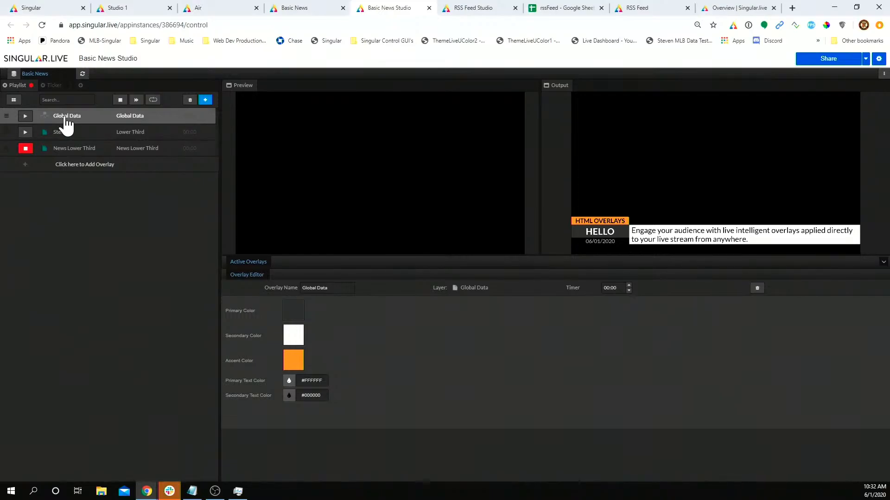
# Step: Put Global Data live and replay the name and News lower thirds
pyautogui.click(25, 149)
pyautogui.click(25, 119)
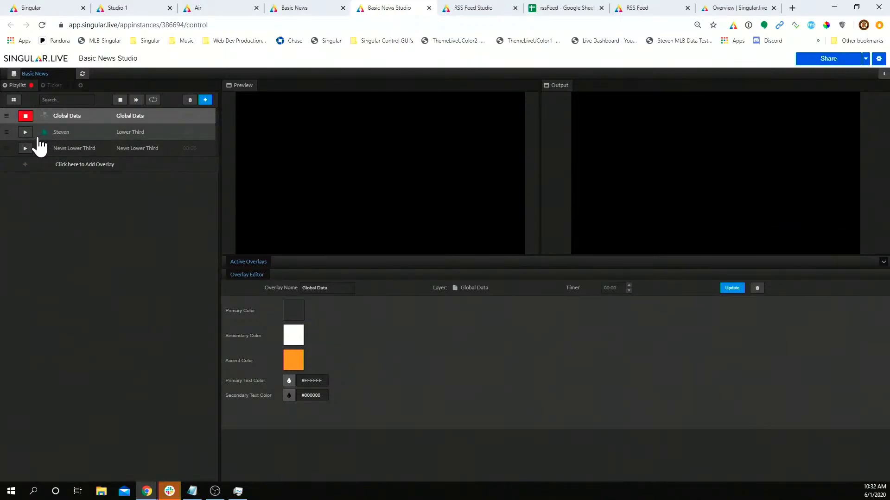
pyautogui.click(26, 132)
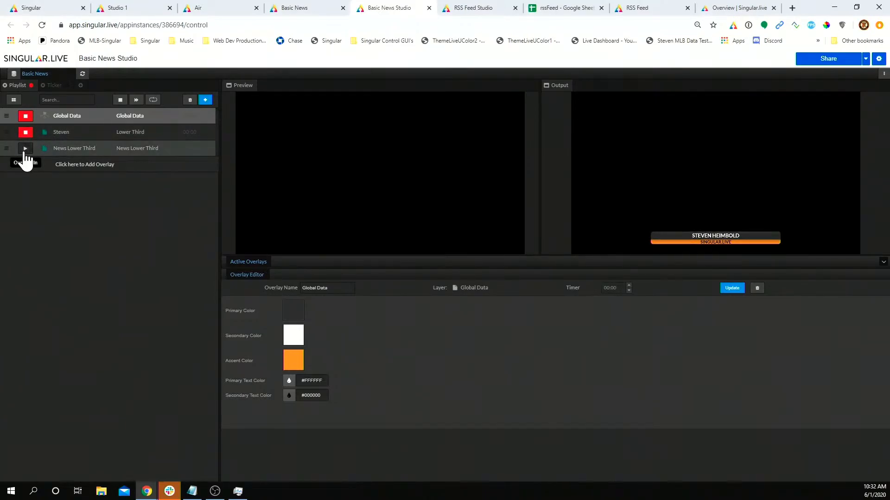
pyautogui.click(26, 149)
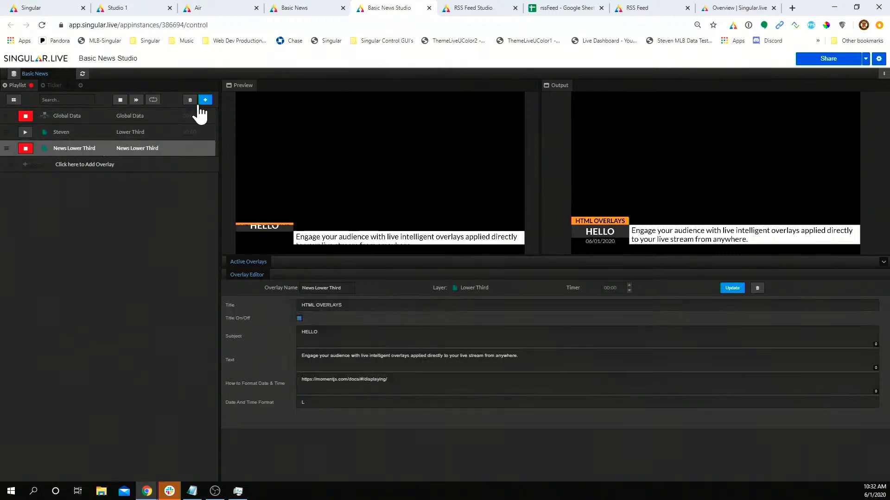
# Step: Add Right Panel and Upper Right Time overlays and air them, then open Global Data's colours, taking it off air
pyautogui.click(204, 101)
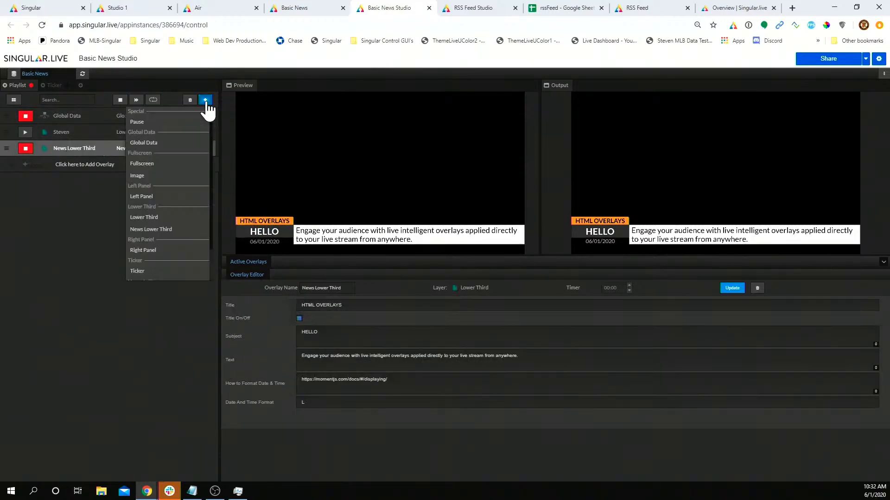
pyautogui.click(149, 251)
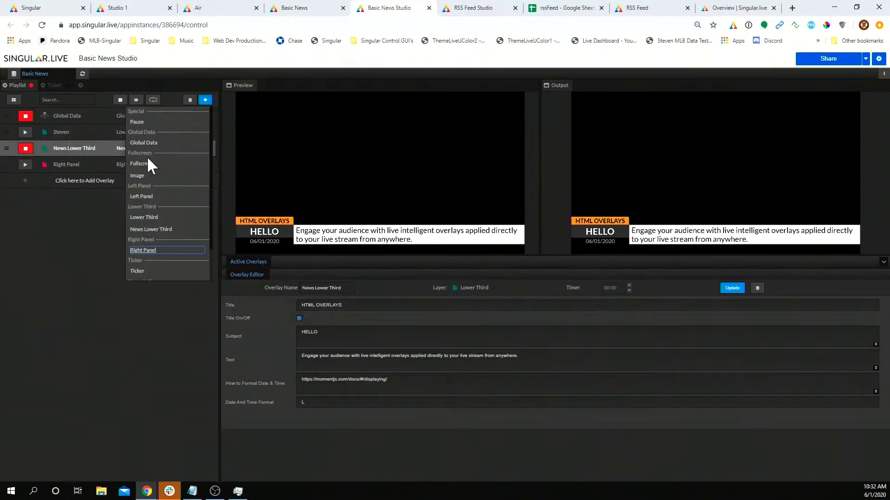
pyautogui.scroll(-1, 156, 218)
pyautogui.click(150, 277)
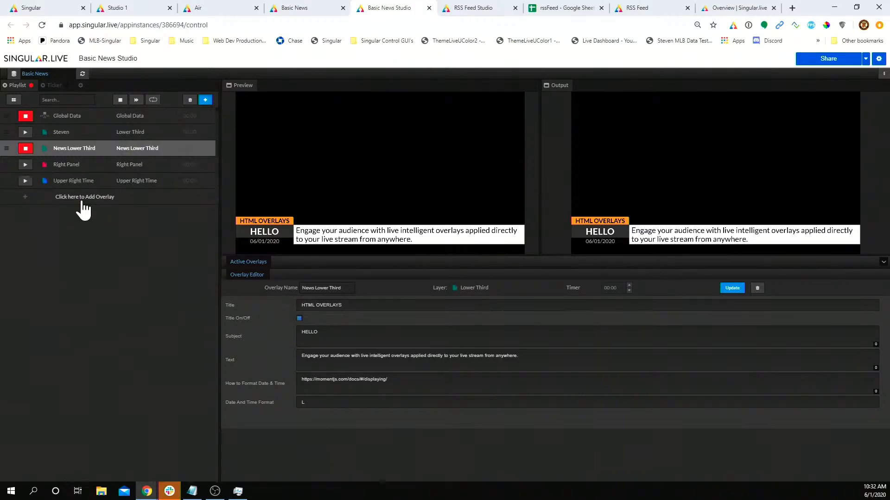
pyautogui.click(25, 181)
pyautogui.click(25, 164)
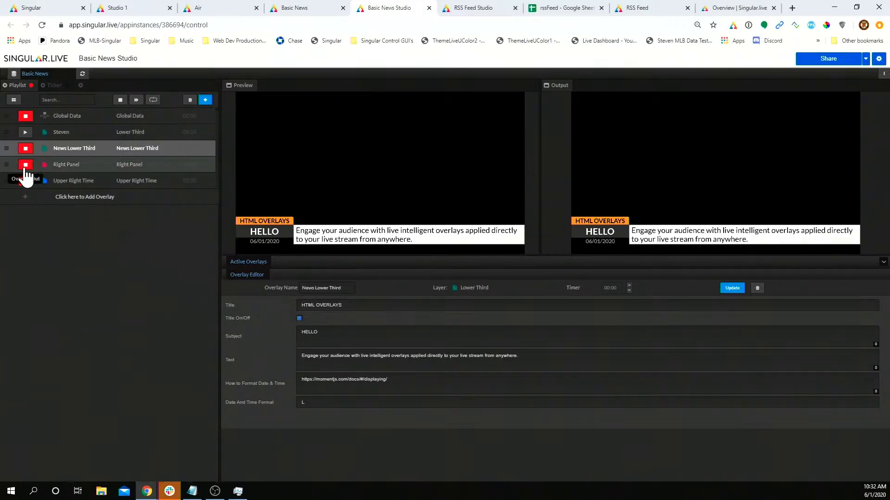
pyautogui.click(65, 121)
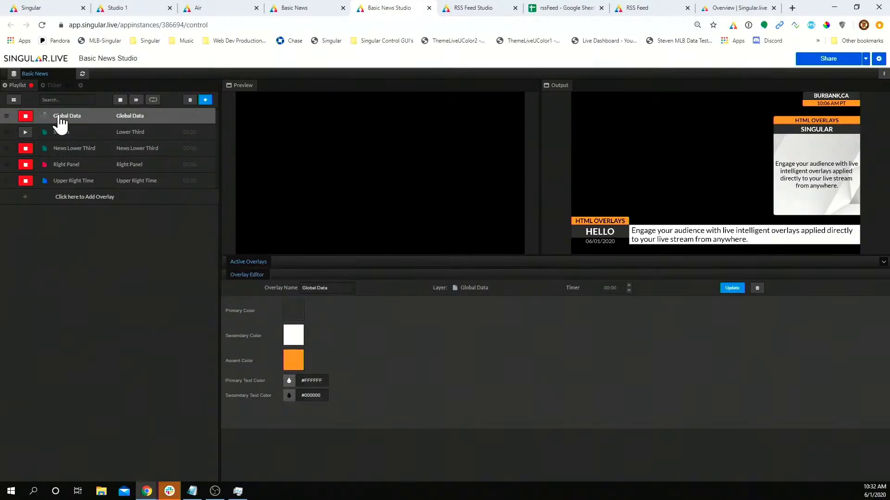
pyautogui.click(25, 117)
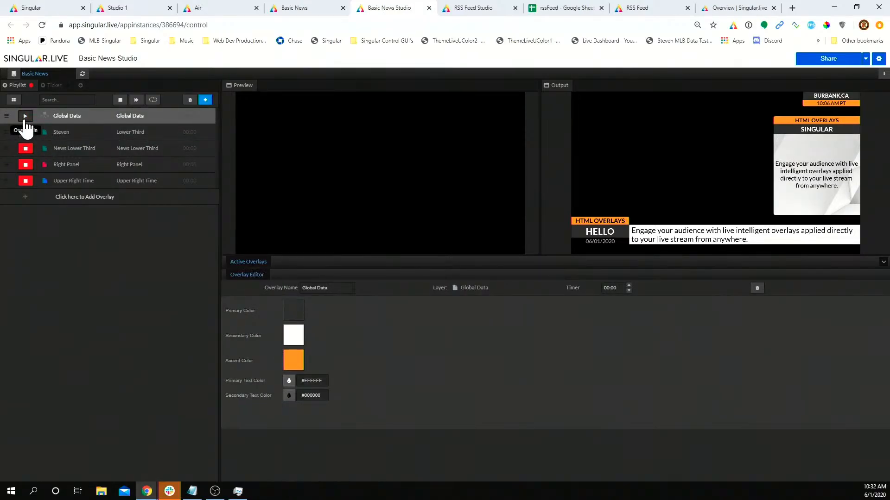
# Step: With Global Data on air, change the Accent Color from orange to a bright blue
pyautogui.click(25, 116)
pyautogui.click(293, 369)
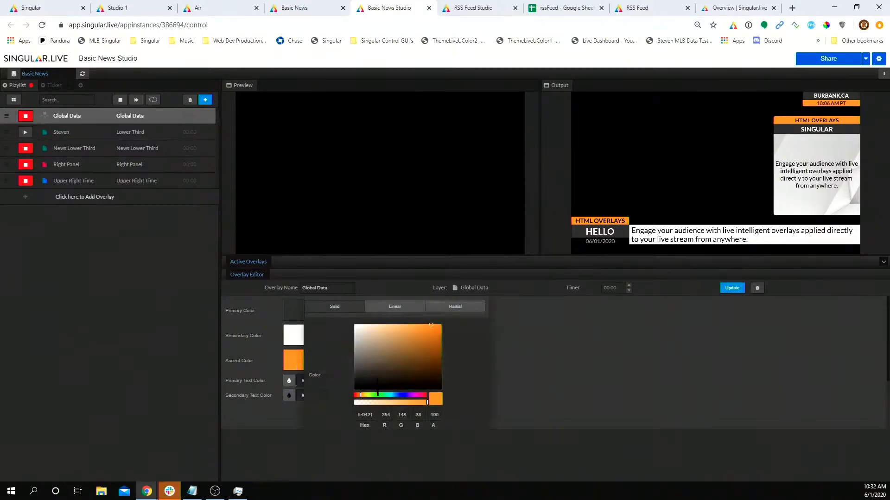
pyautogui.click(434, 336)
pyautogui.click(402, 396)
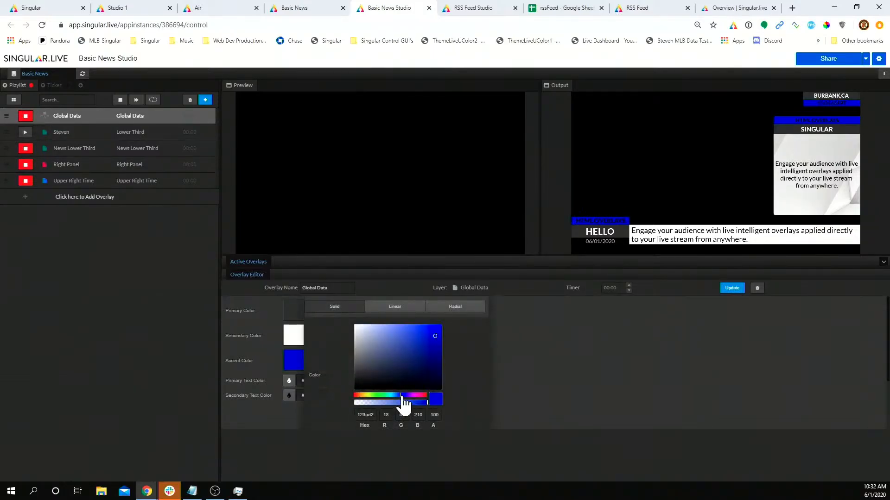
pyautogui.moveTo(426, 345); pyautogui.dragTo(436, 328)
pyautogui.moveTo(441, 324); pyautogui.dragTo(434, 331)
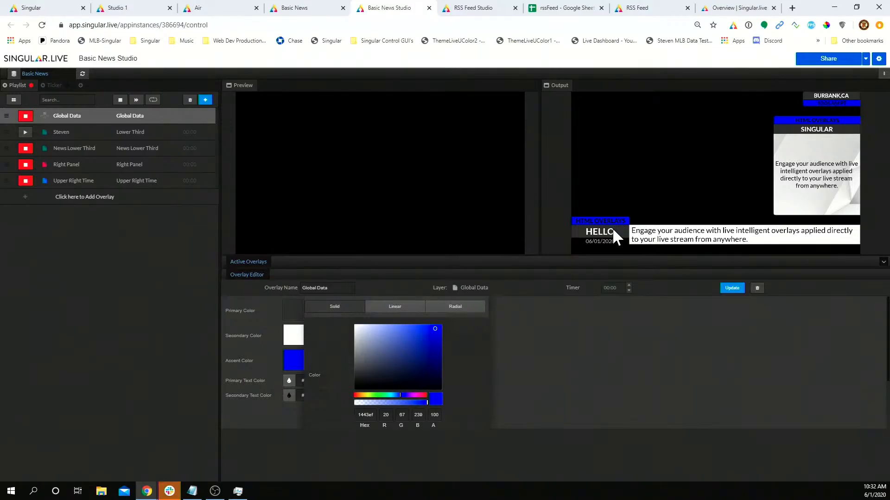
pyautogui.click(563, 418)
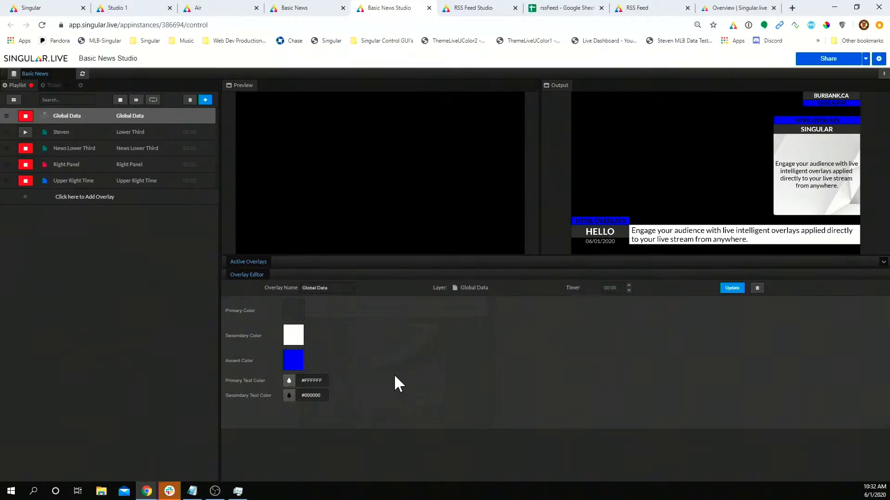
# Step: Take Global Data and the lower thirds off air and return to the Singular dashboard
pyautogui.click(26, 149)
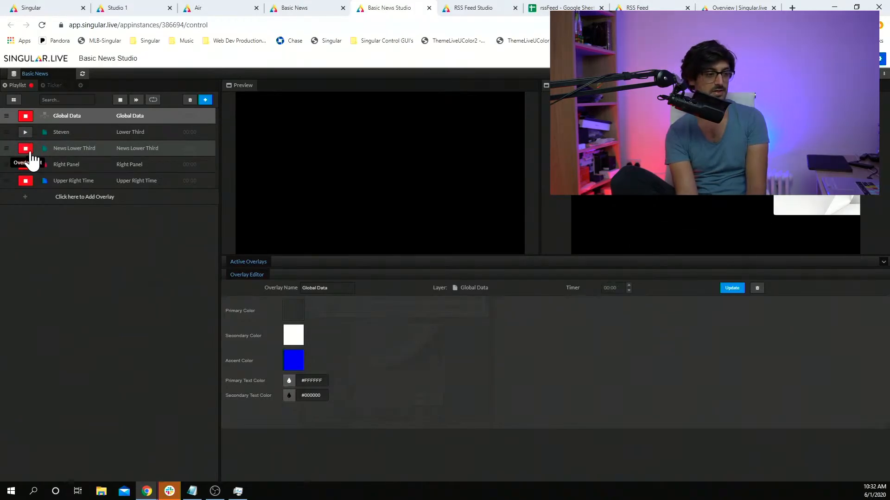
pyautogui.click(26, 116)
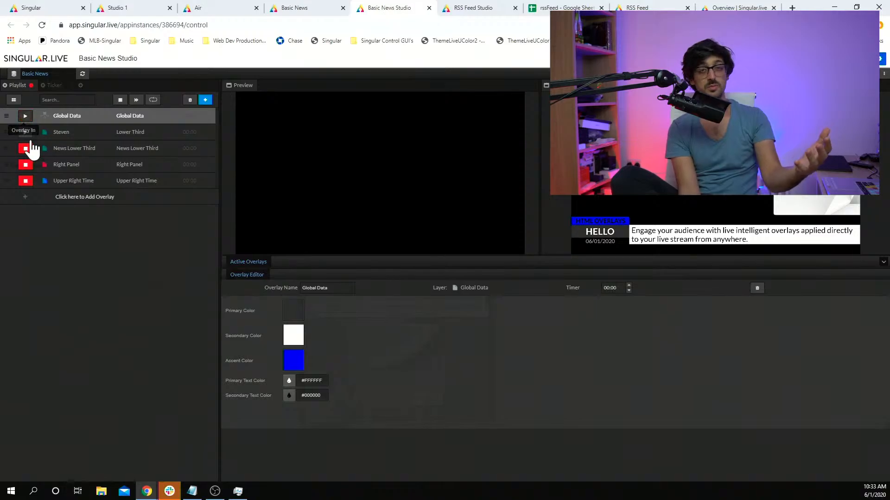
pyautogui.click(26, 133)
pyautogui.click(25, 148)
pyautogui.click(51, 8)
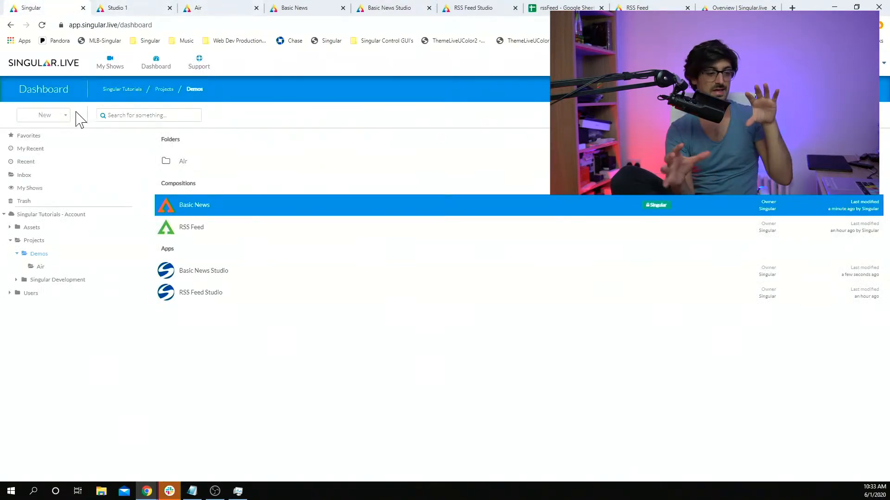
pyautogui.click(44, 117)
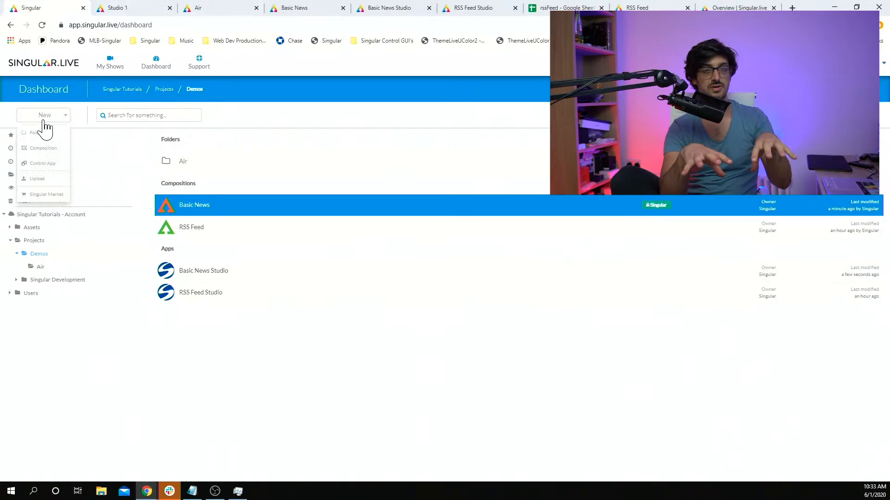
pyautogui.click(46, 194)
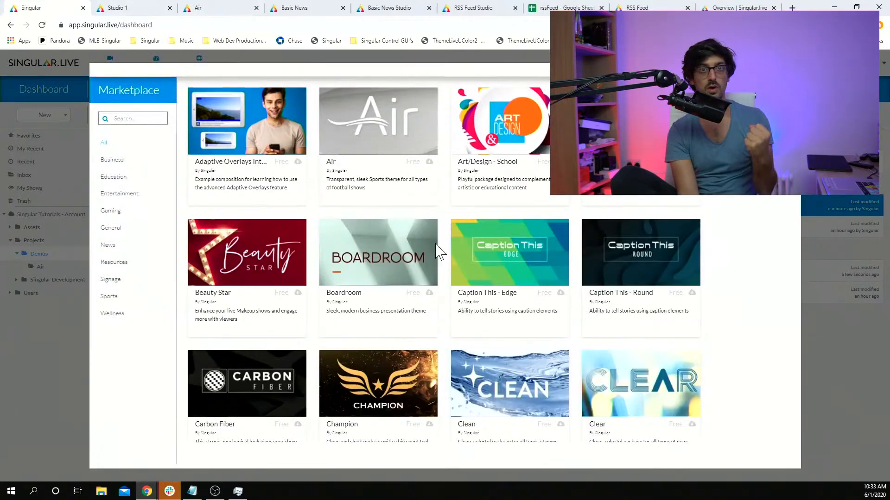
pyautogui.scroll(-7, 444, 240)
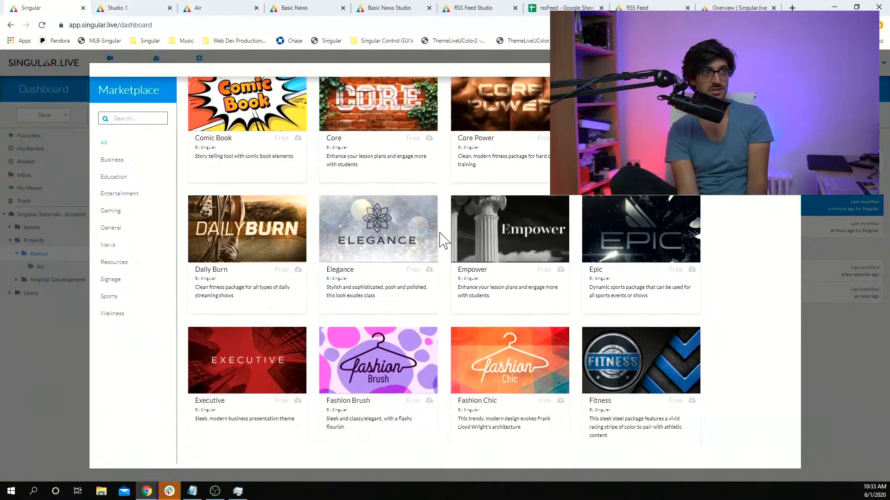
pyautogui.scroll(-5, 444, 239)
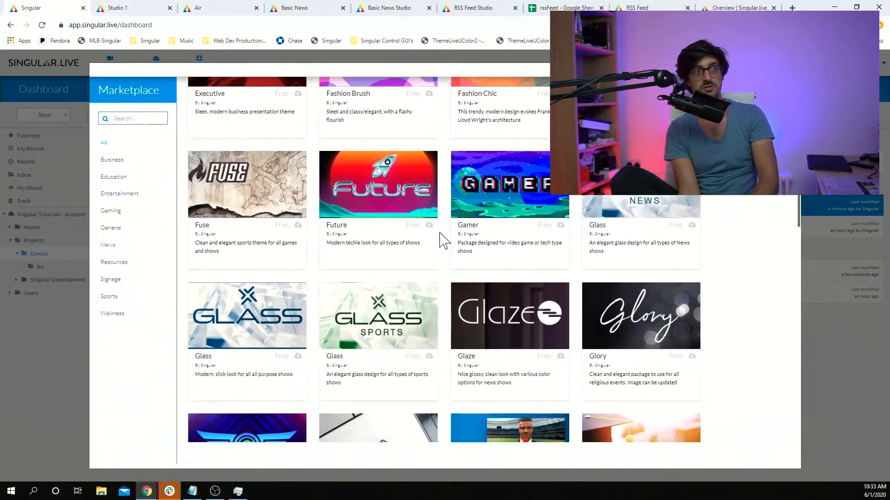
pyautogui.scroll(-5, 444, 239)
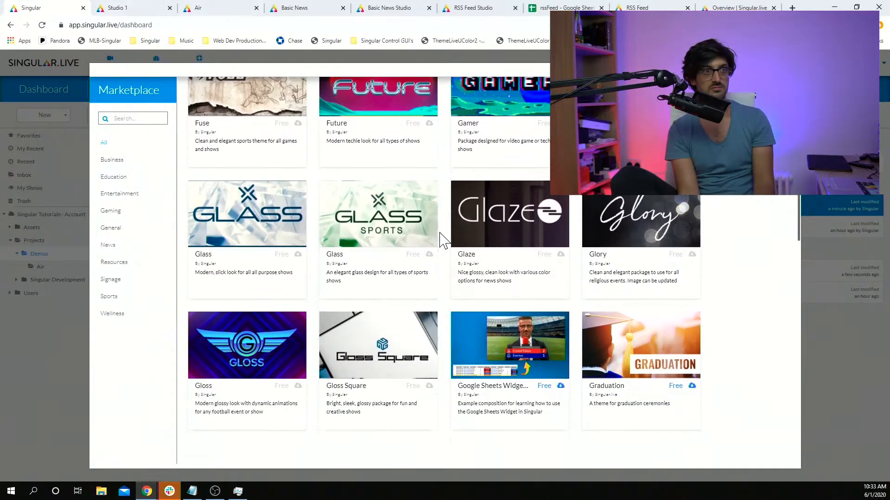
pyautogui.scroll(-3, 443, 239)
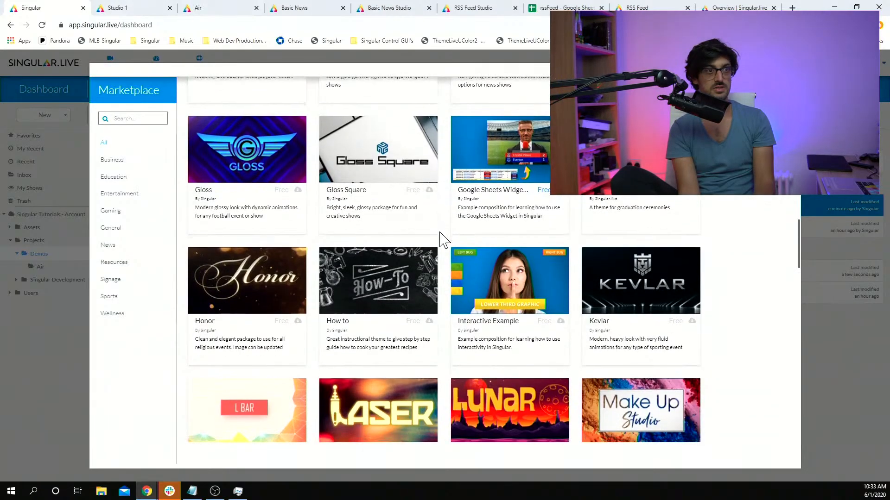
pyautogui.scroll(-3, 444, 239)
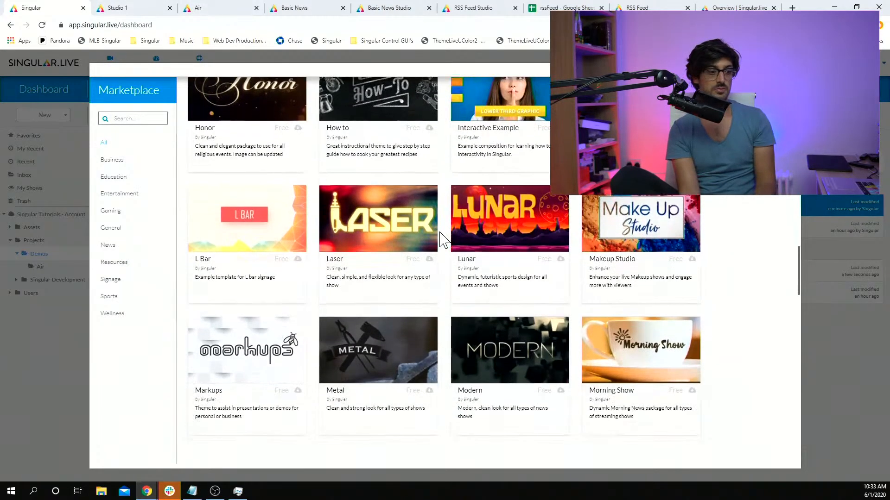
pyautogui.scroll(-1, 444, 239)
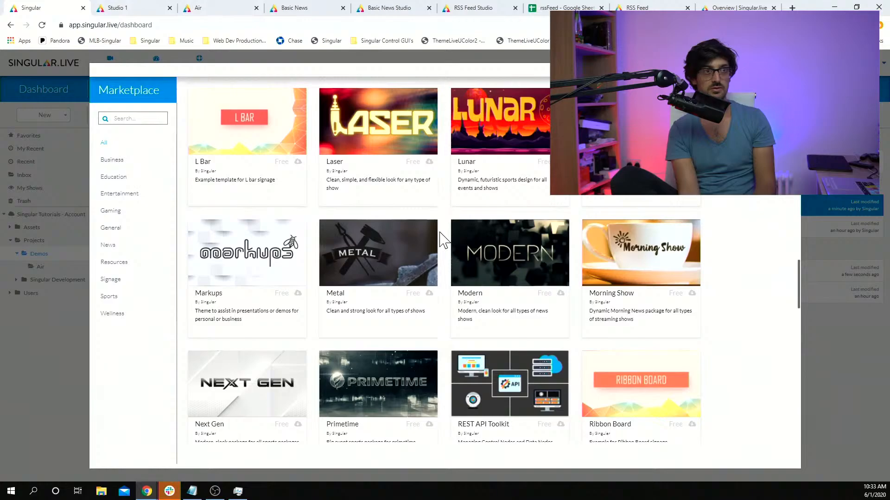
pyautogui.scroll(7, 444, 239)
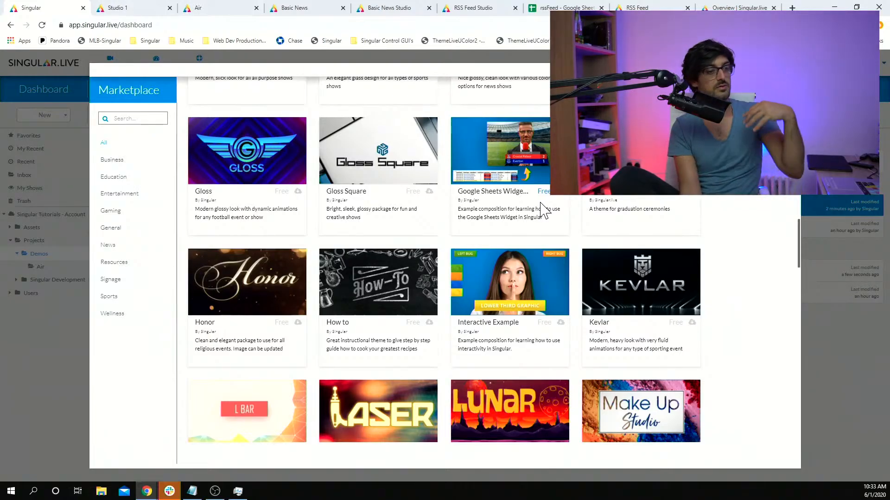
pyautogui.scroll(7, 541, 204)
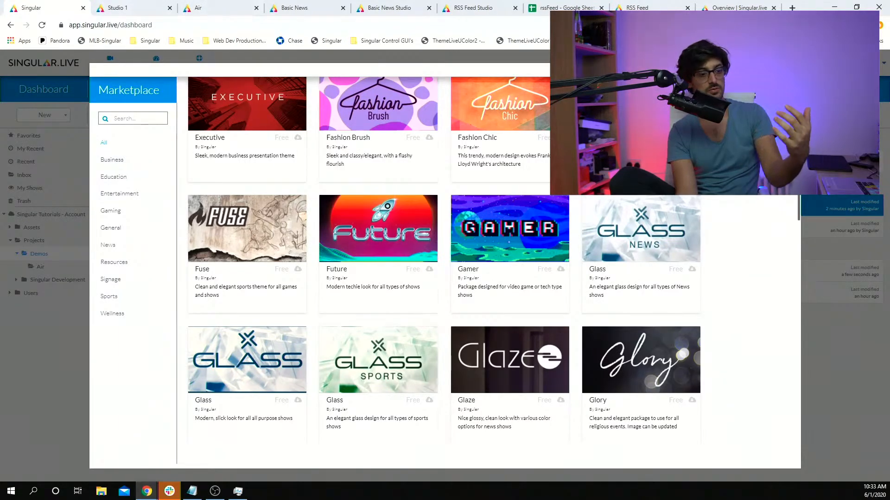
pyautogui.press('Escape')
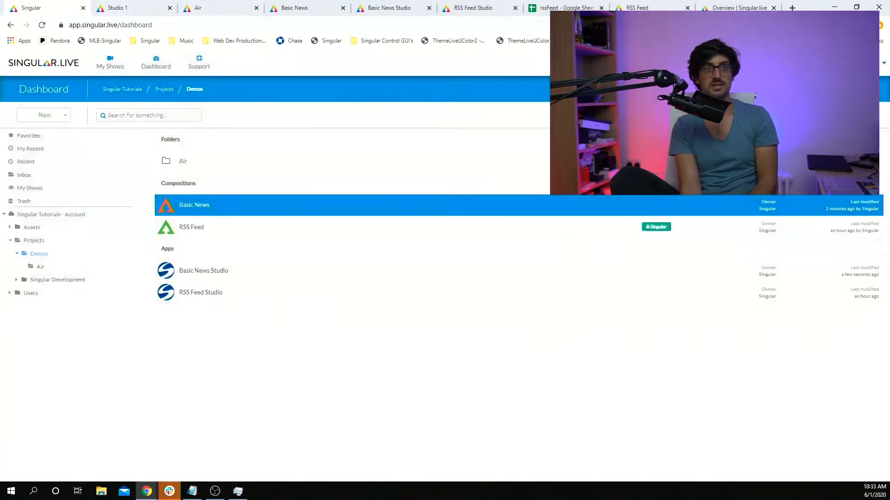
# Step: Close the four open composition and studio tabs, ending on the Demos dashboard
pyautogui.click(132, 8)
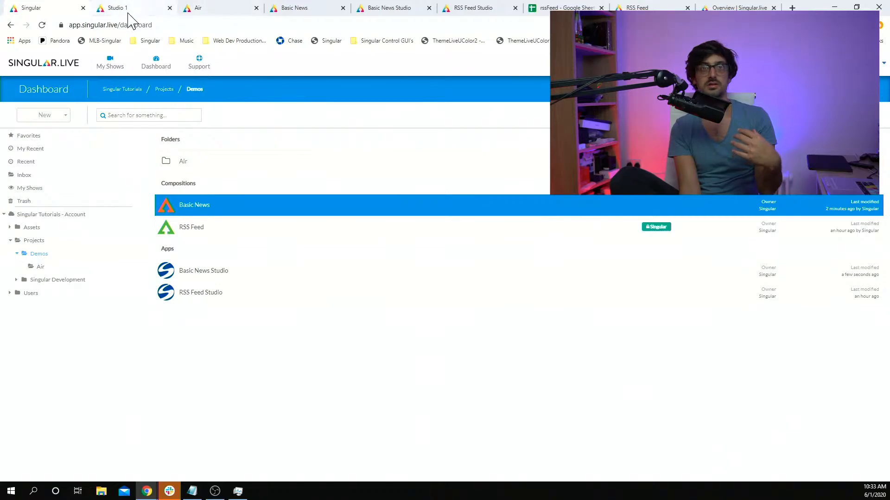
pyautogui.click(170, 8)
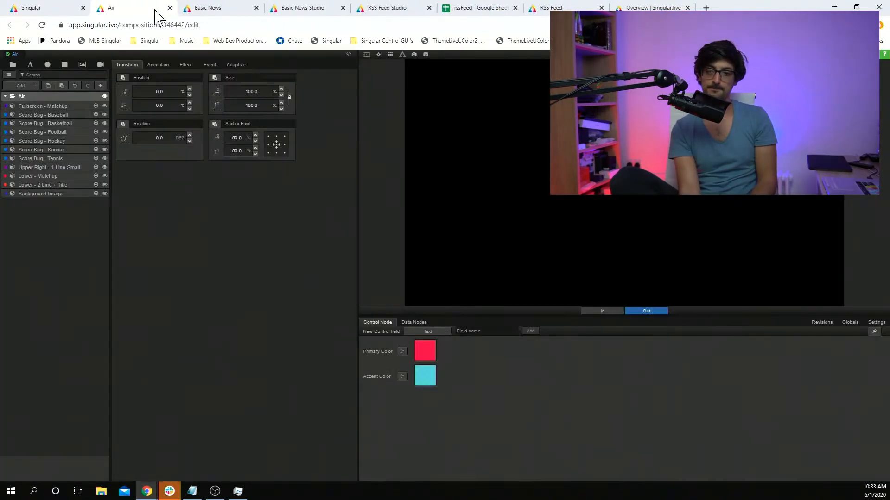
pyautogui.click(170, 8)
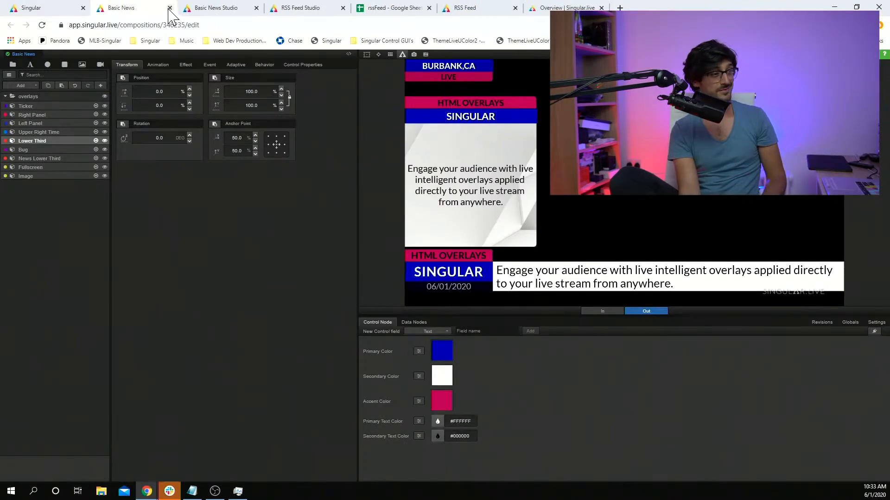
pyautogui.click(170, 8)
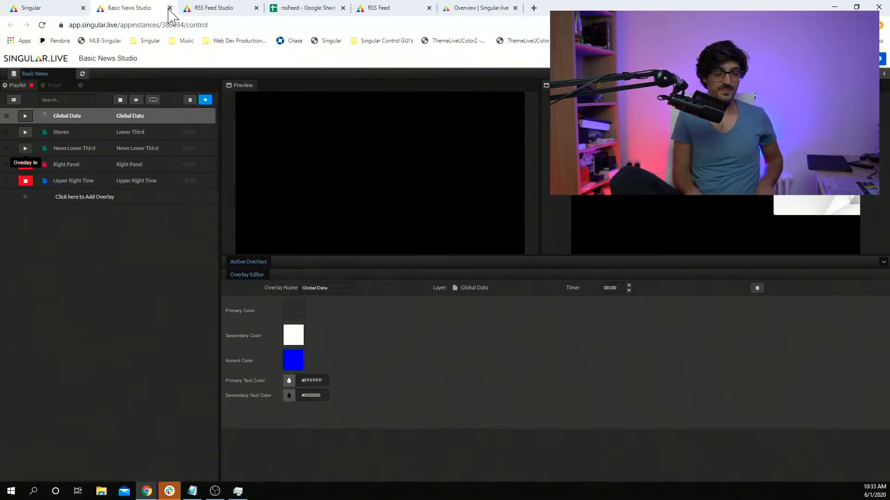
pyautogui.click(169, 8)
pyautogui.click(41, 9)
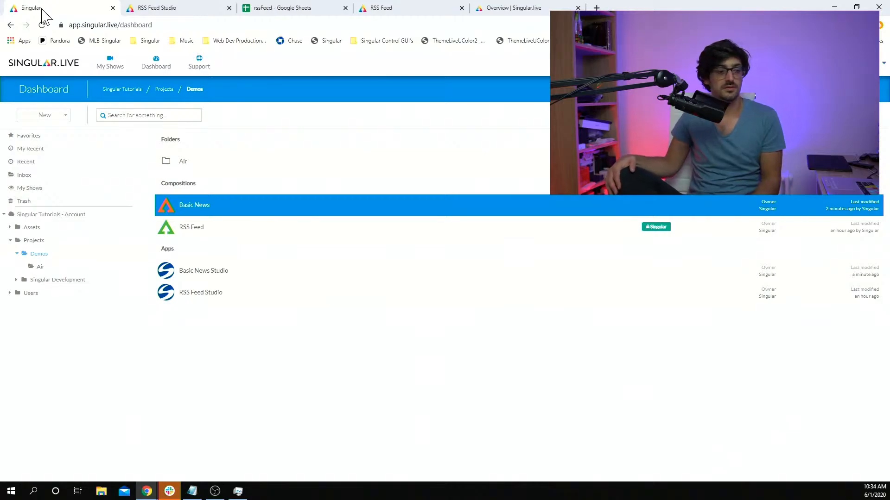
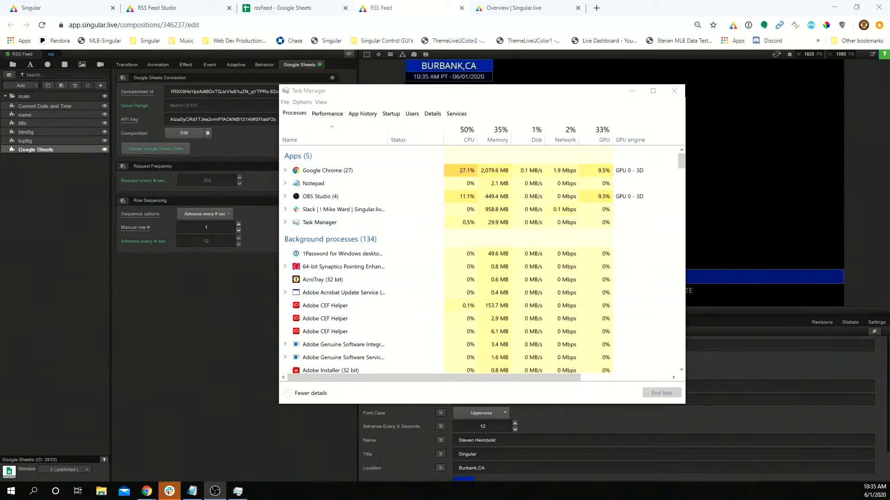
# Step: Drag Task Manager aside to reveal the RSS Feed composition showing the IKEA reopening headline
pyautogui.moveTo(533, 98); pyautogui.dragTo(339, 112)
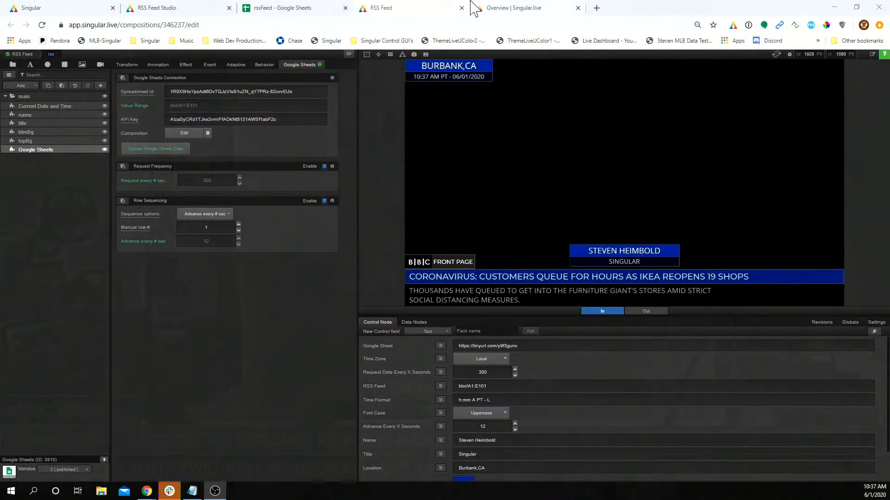
# Step: In the rssFeed spreadsheet, inspect cell A2's =ImportFeed formula and its BBC front-page feed URL
pyautogui.click(306, 14)
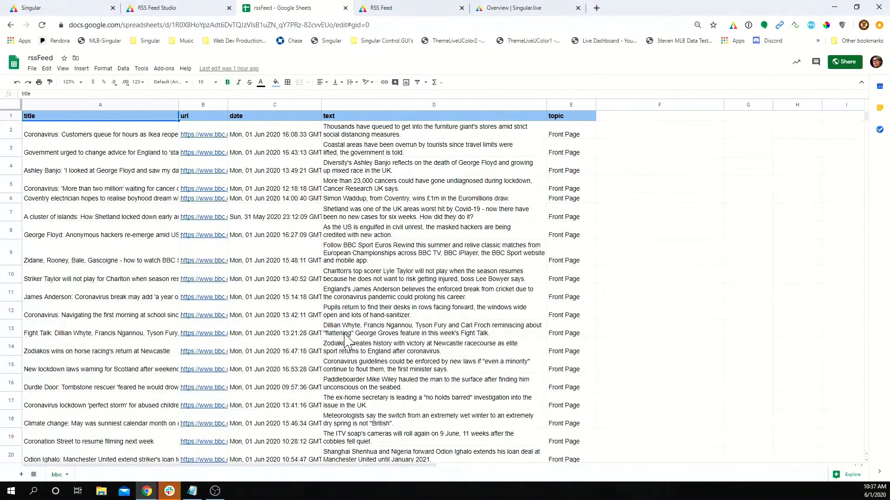
pyautogui.click(102, 137)
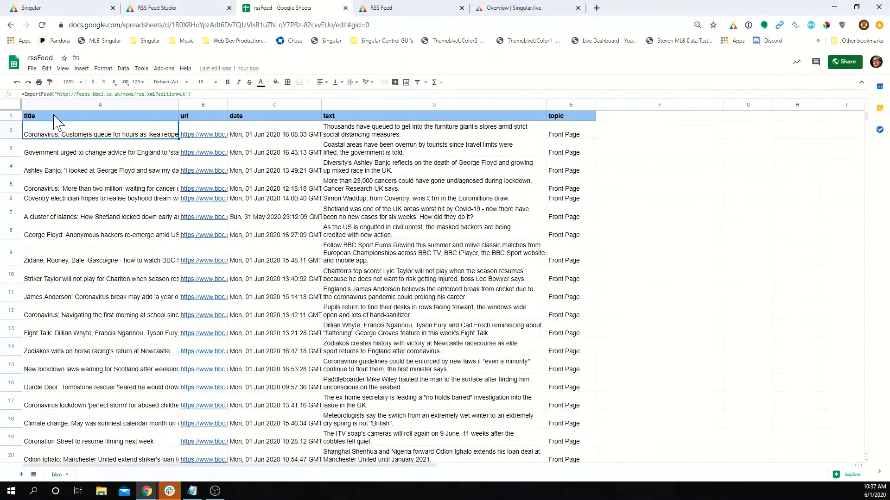
pyautogui.press('Return')
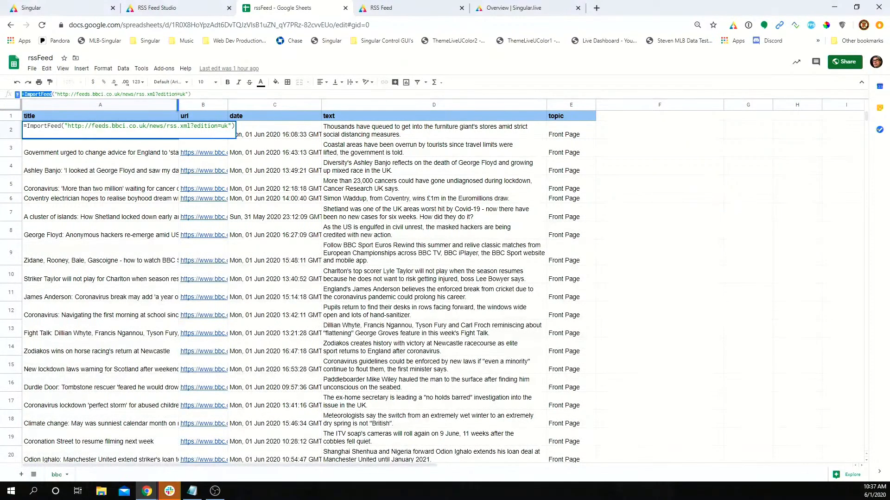
pyautogui.moveTo(186, 94); pyautogui.dragTo(57, 94)
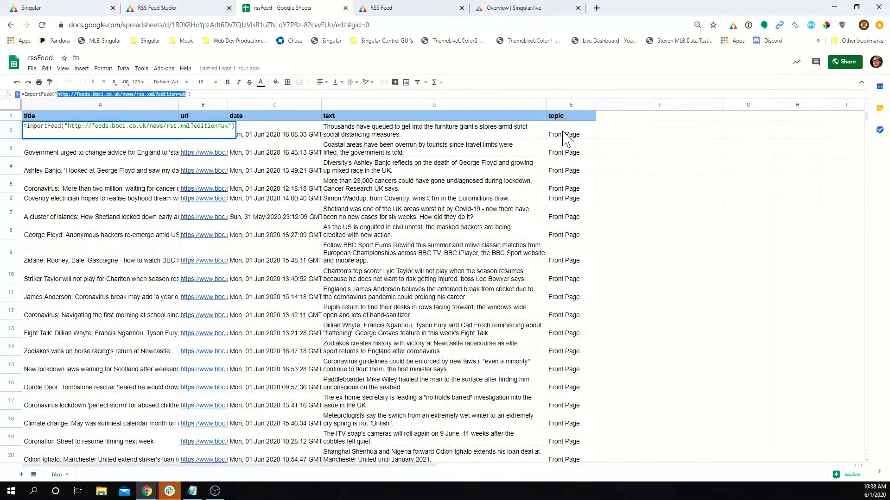
# Step: Scroll down to cell A22 to view the BBC business feed ImportFeed formula
pyautogui.scroll(-5, 566, 258)
pyautogui.click(575, 324)
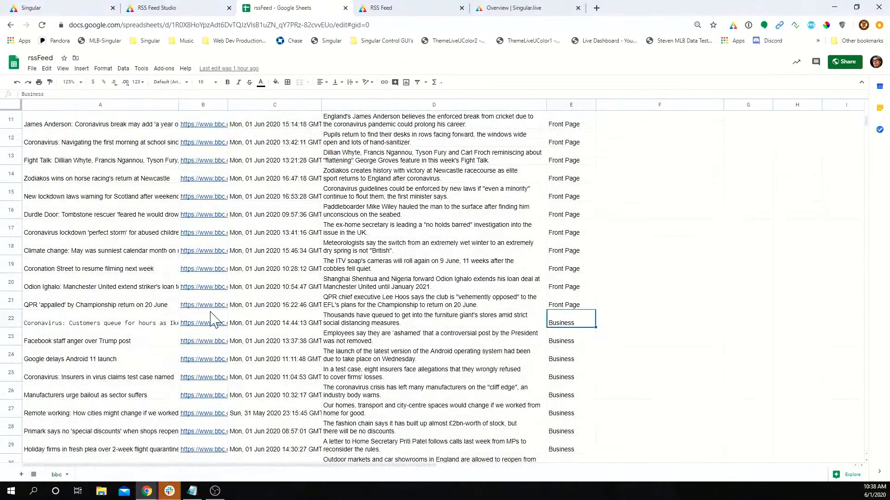
pyautogui.click(136, 324)
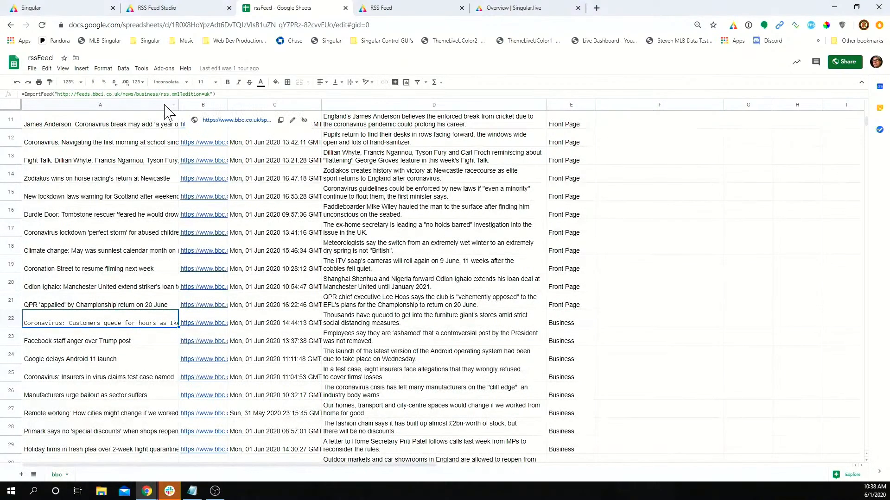
pyautogui.scroll(-5, 501, 353)
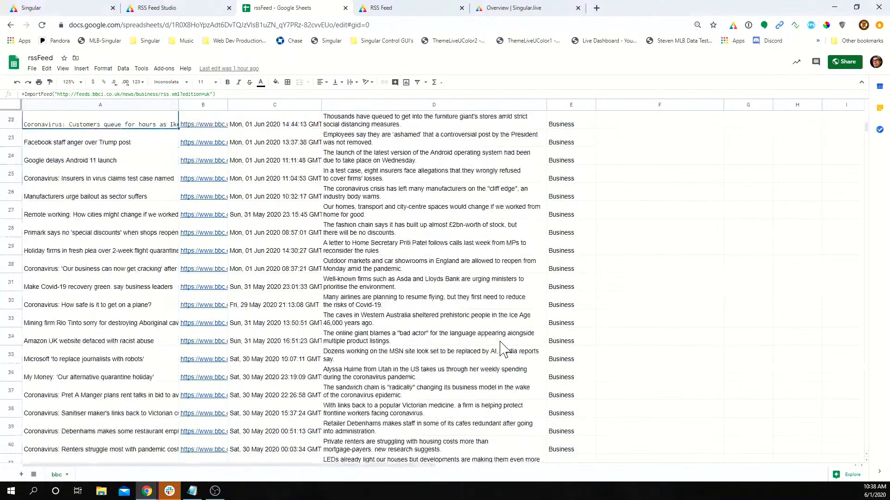
pyautogui.scroll(-6, 502, 349)
pyautogui.scroll(11, 502, 348)
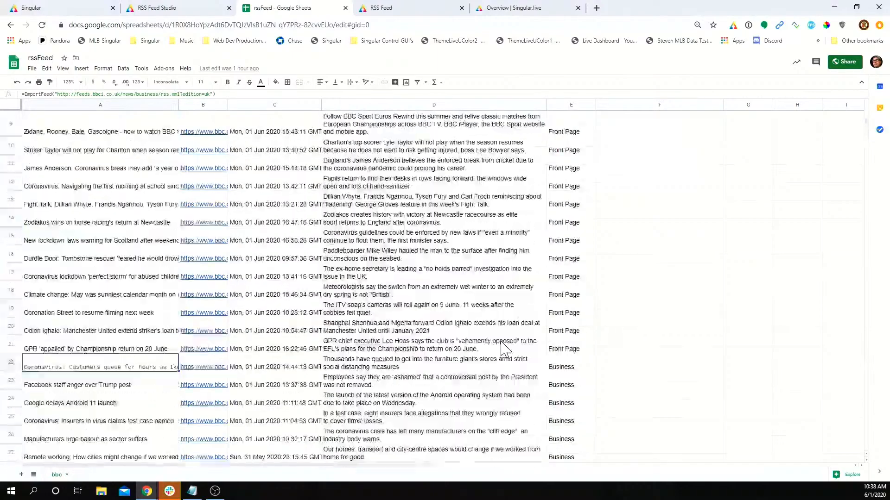
pyautogui.scroll(3, 503, 349)
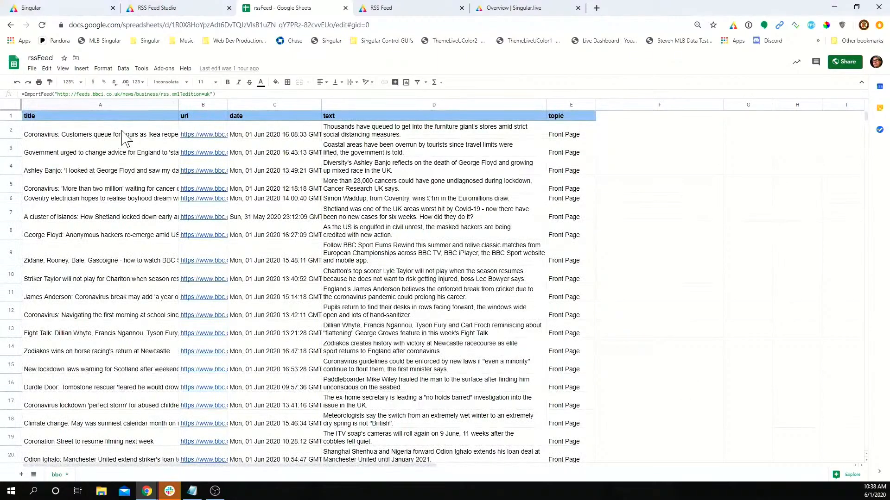
pyautogui.click(377, 134)
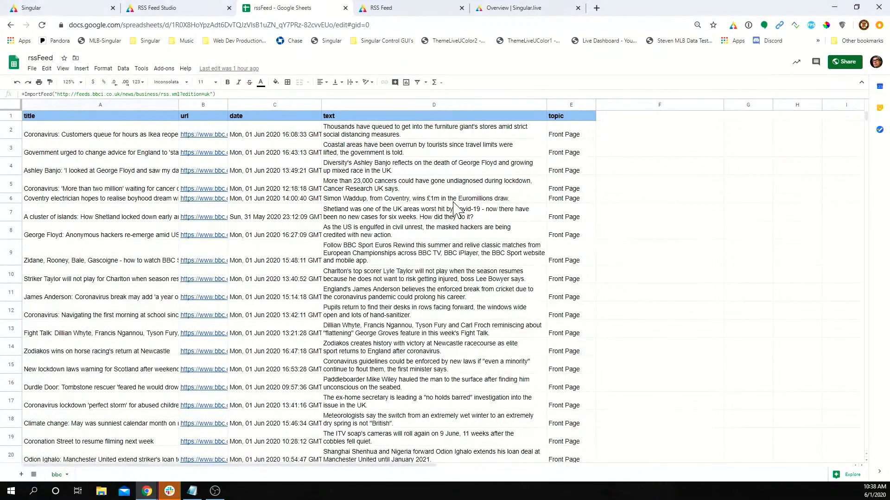
# Step: In RSS Feed Studio, take the rss overlay off and back on air twice
pyautogui.click(199, 10)
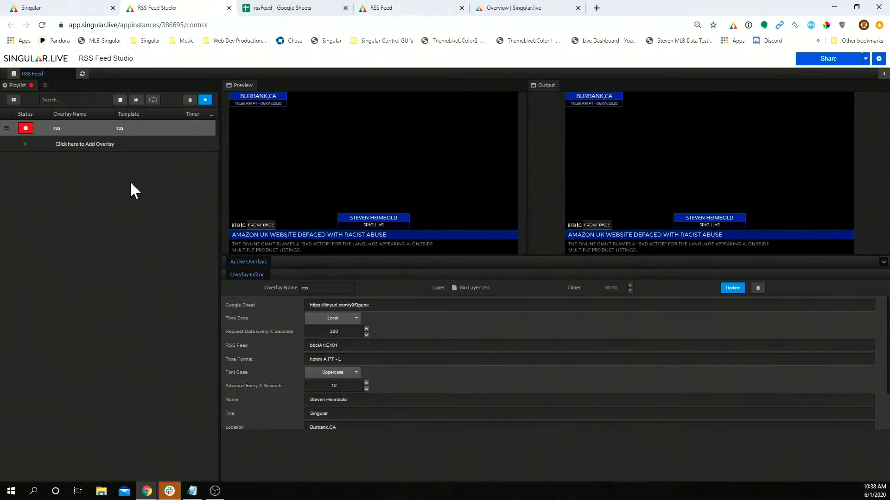
pyautogui.click(30, 131)
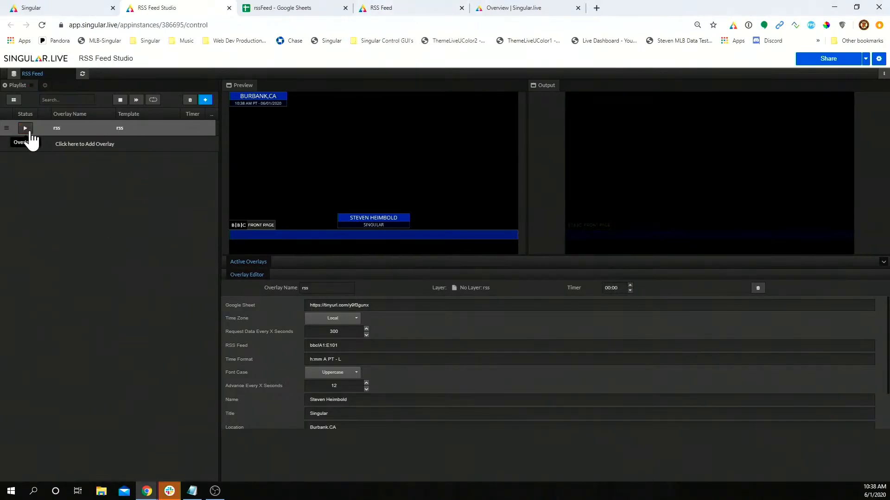
pyautogui.click(29, 132)
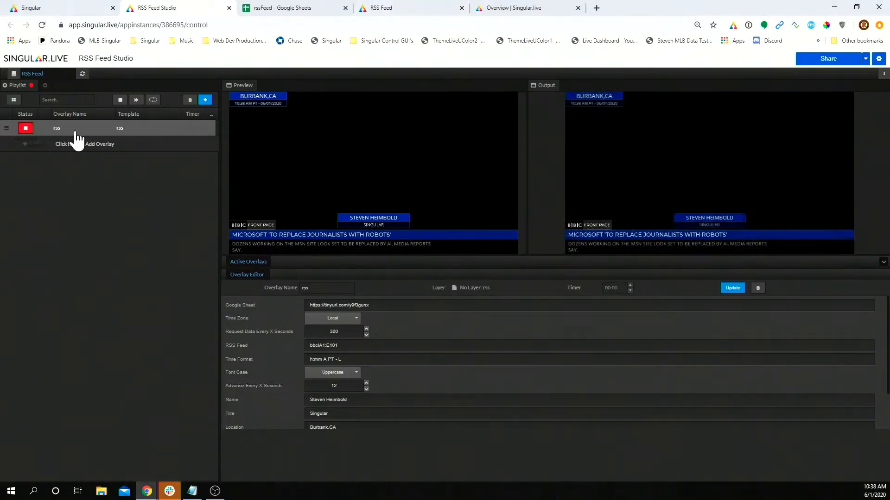
pyautogui.click(29, 133)
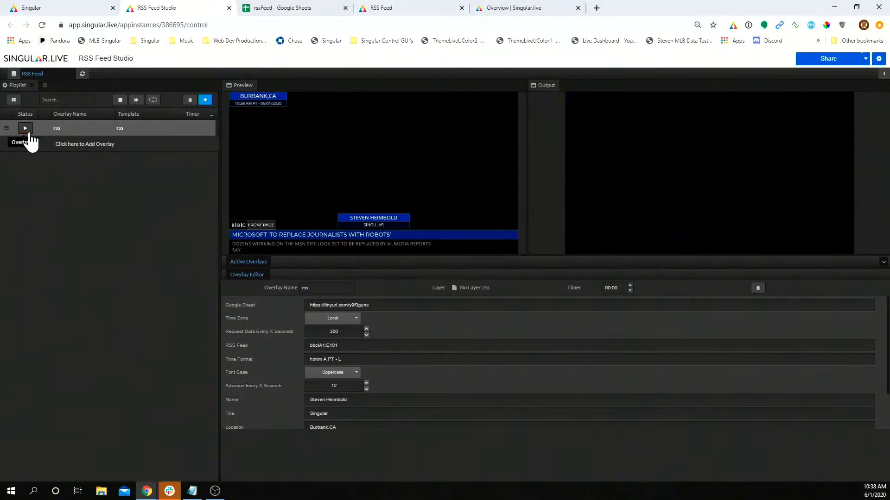
pyautogui.click(26, 128)
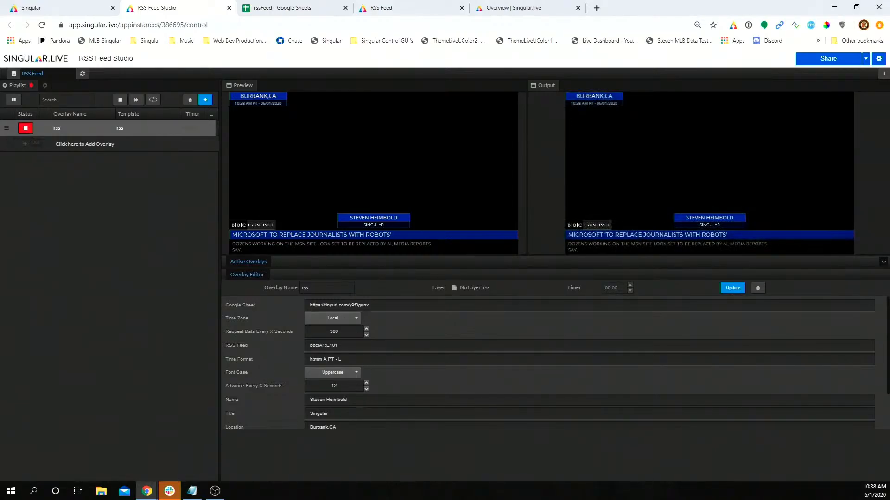
# Step: Check the Time Format and Google Sheet link fields, then return to the RSS Feed composition editor
pyautogui.tripleClick(334, 360)
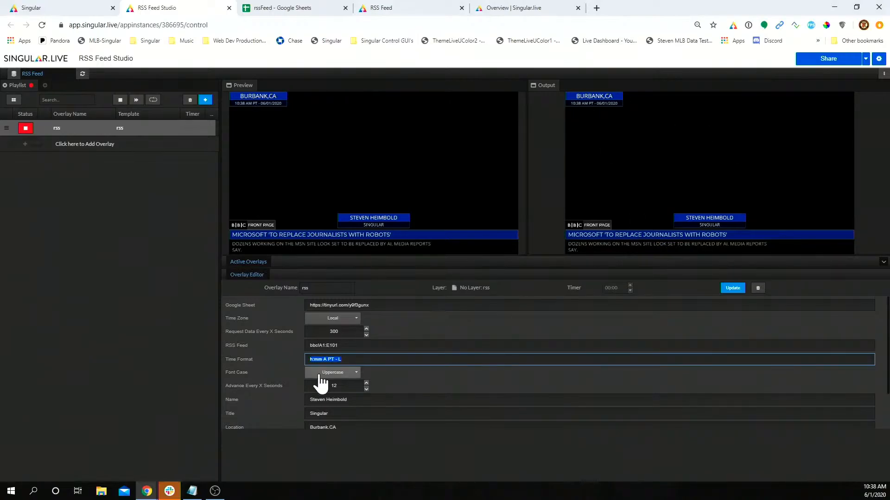
pyautogui.tripleClick(339, 305)
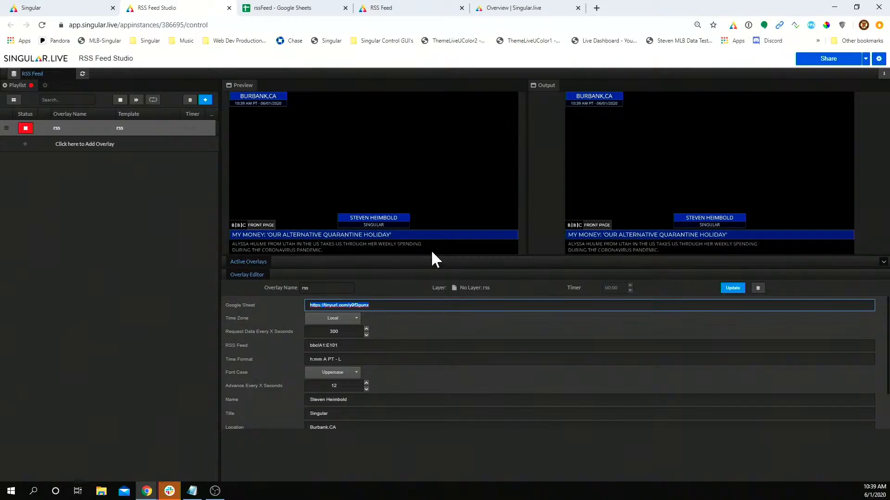
pyautogui.click(300, 9)
pyautogui.click(186, 9)
pyautogui.click(410, 13)
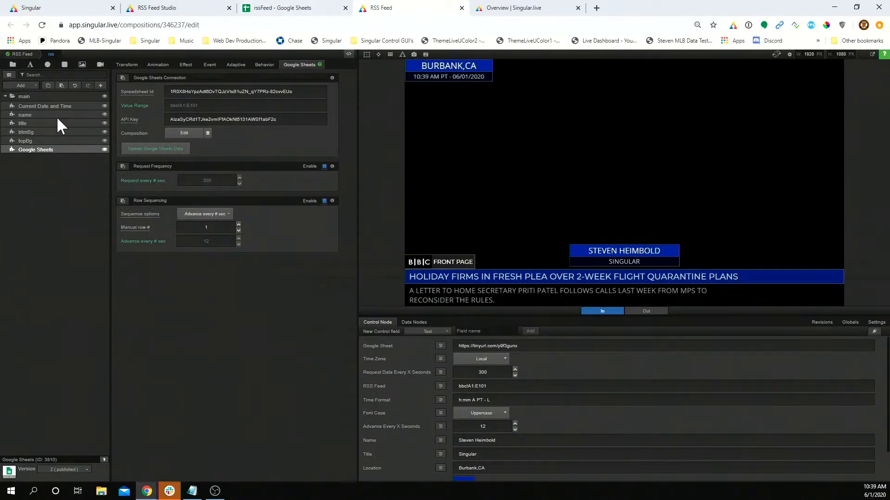
pyautogui.click(322, 90)
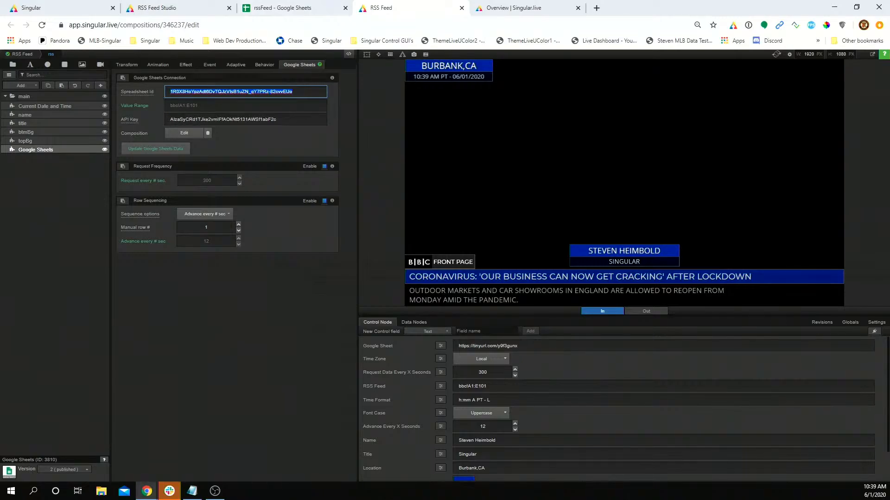
pyautogui.click(278, 8)
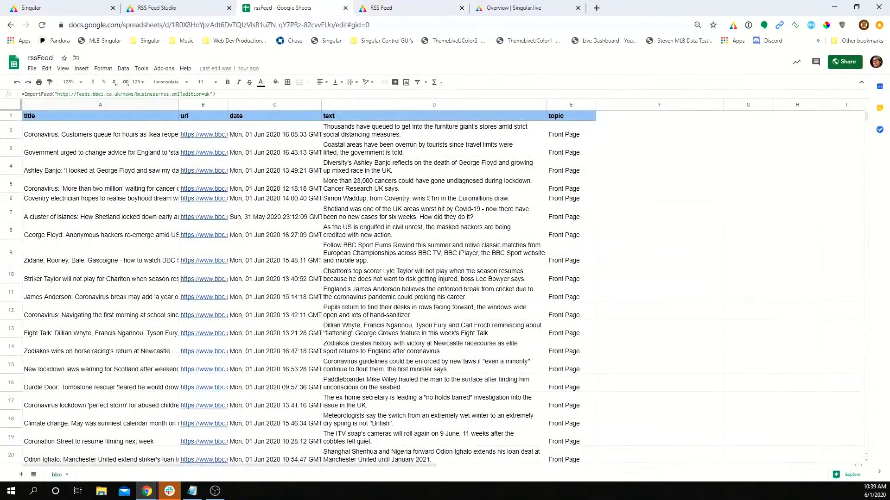
pyautogui.click(330, 25)
pyautogui.click(391, 10)
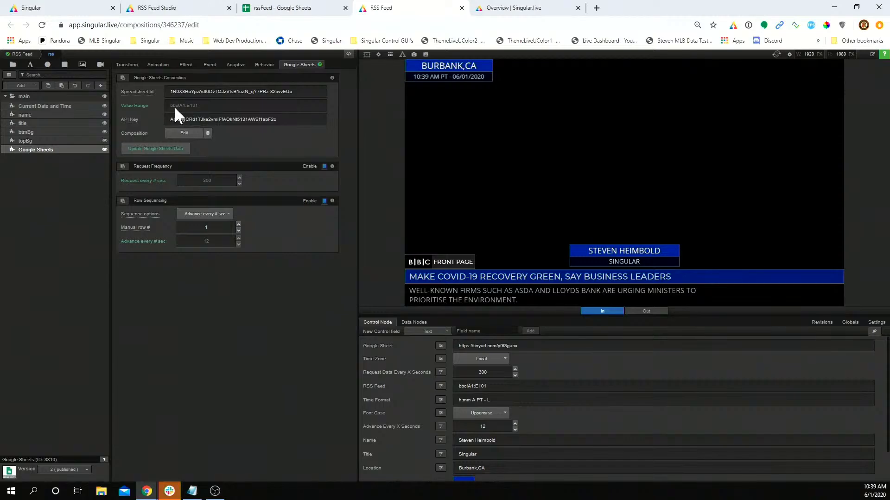
pyautogui.click(278, 8)
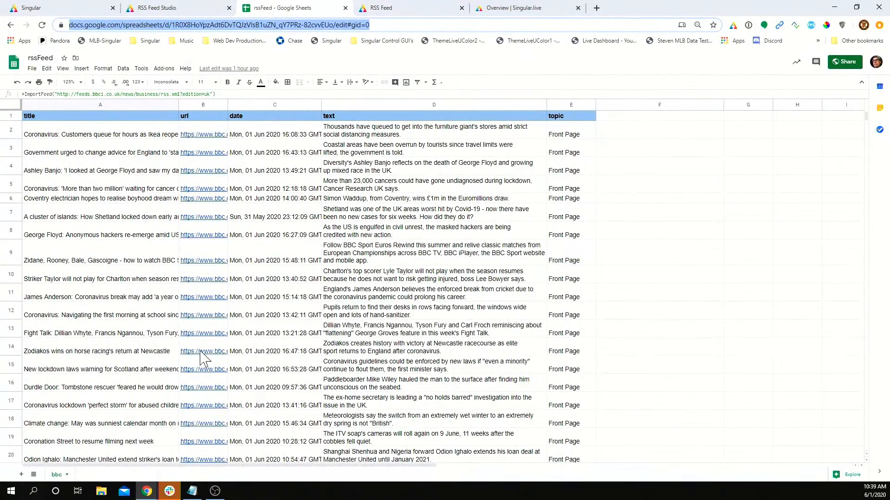
pyautogui.click(383, 12)
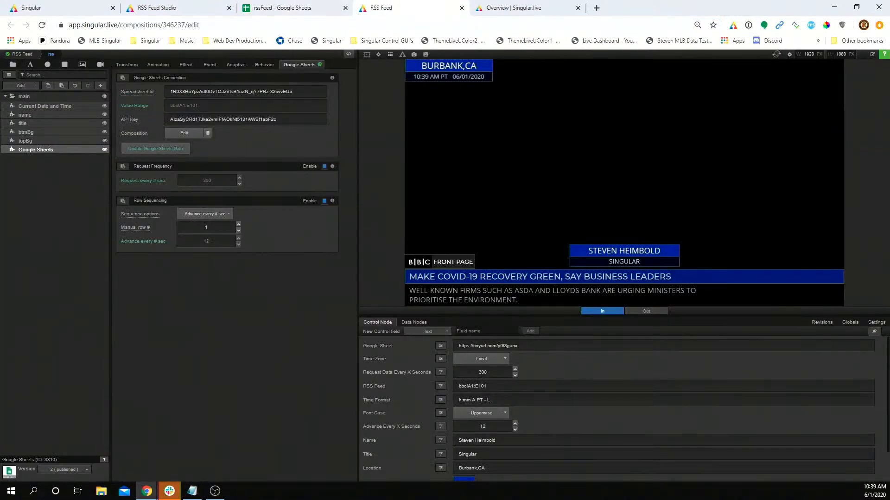
pyautogui.tripleClick(227, 120)
pyautogui.hotkey('ctrl', 'c')
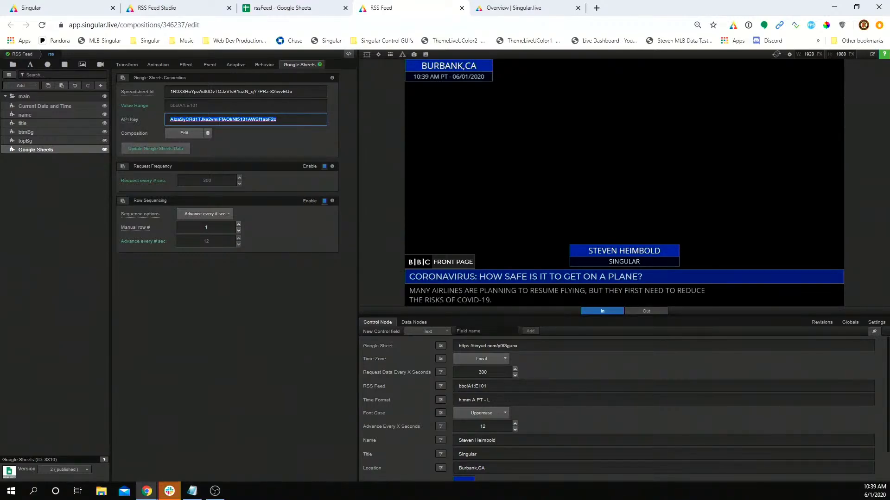
pyautogui.click(284, 12)
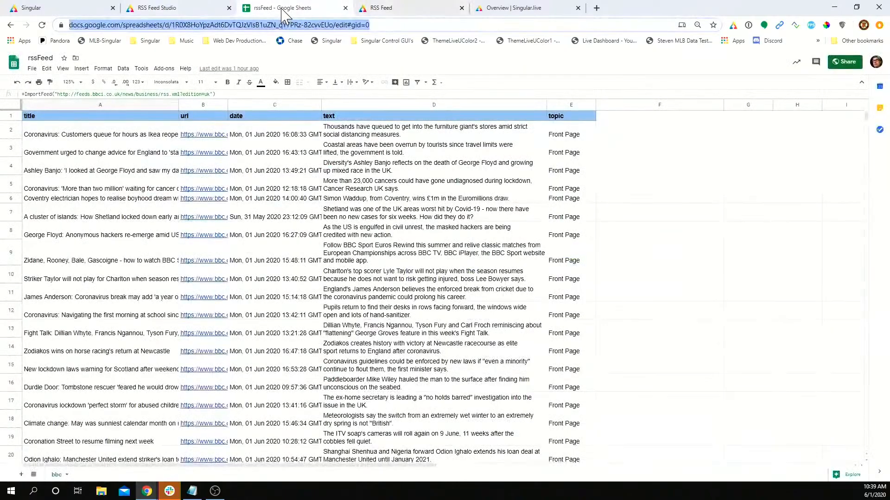
pyautogui.click(423, 15)
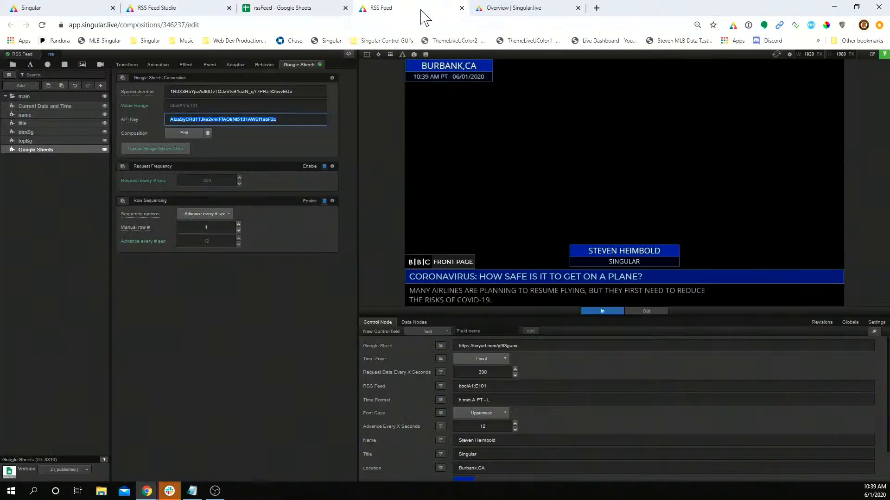
pyautogui.hotkey('ctrl', 'v')
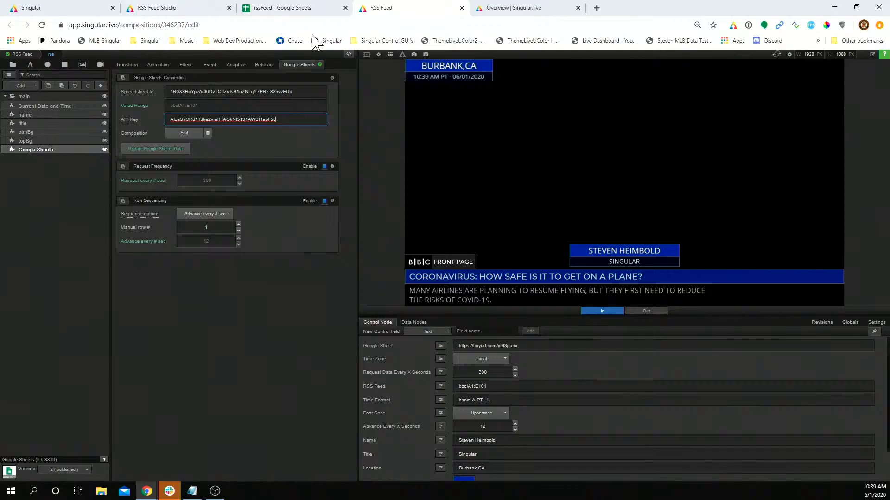
pyautogui.click(313, 11)
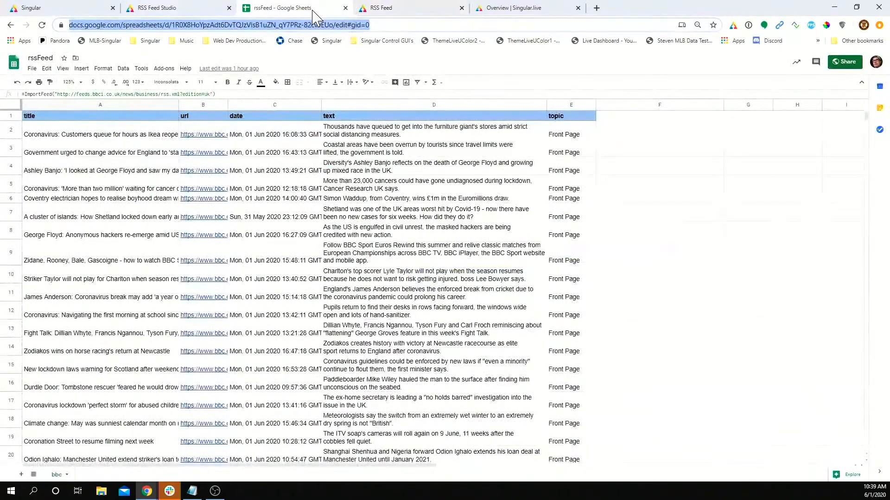
pyautogui.click(386, 11)
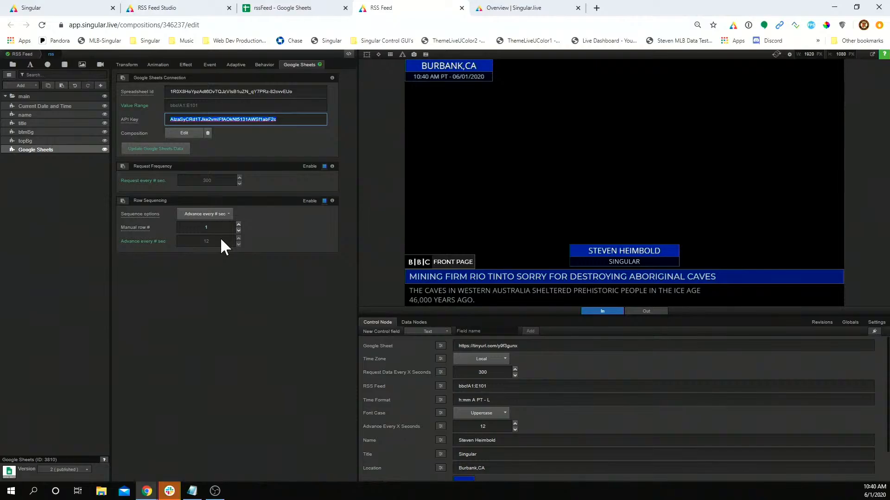
pyautogui.click(217, 179)
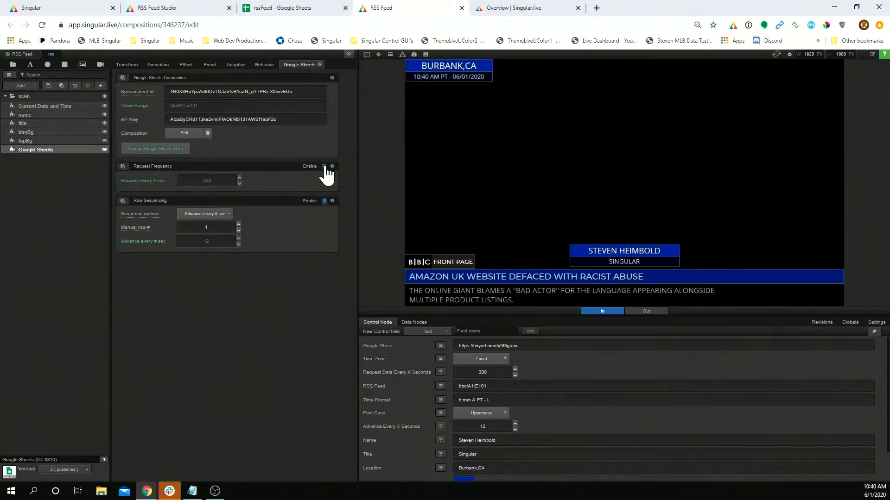
# Step: Unlink Request every # sec from the control panel, then add and delete a Google Sheets Update field
pyautogui.click(155, 188)
pyautogui.click(216, 202)
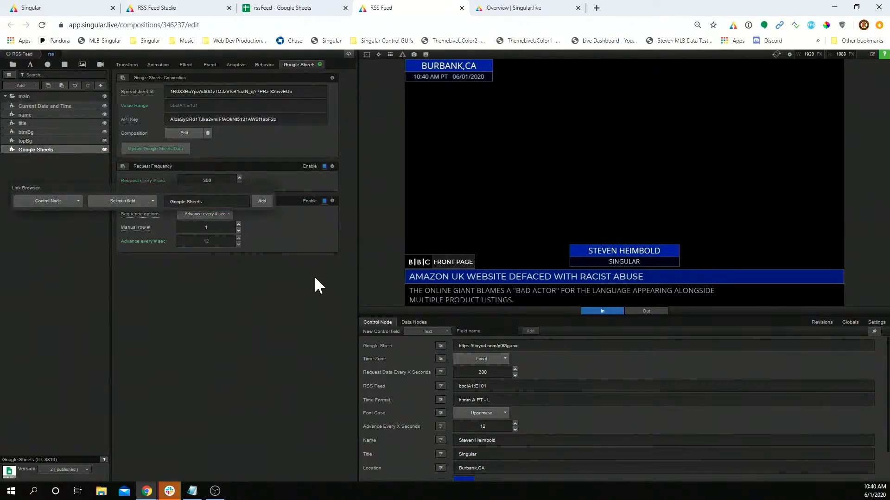
pyautogui.click(140, 188)
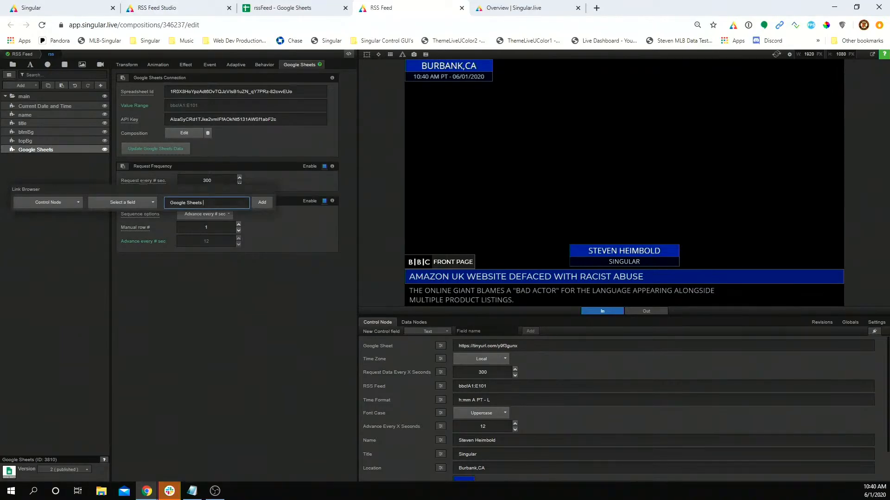
pyautogui.write('Update')
pyautogui.press('Return')
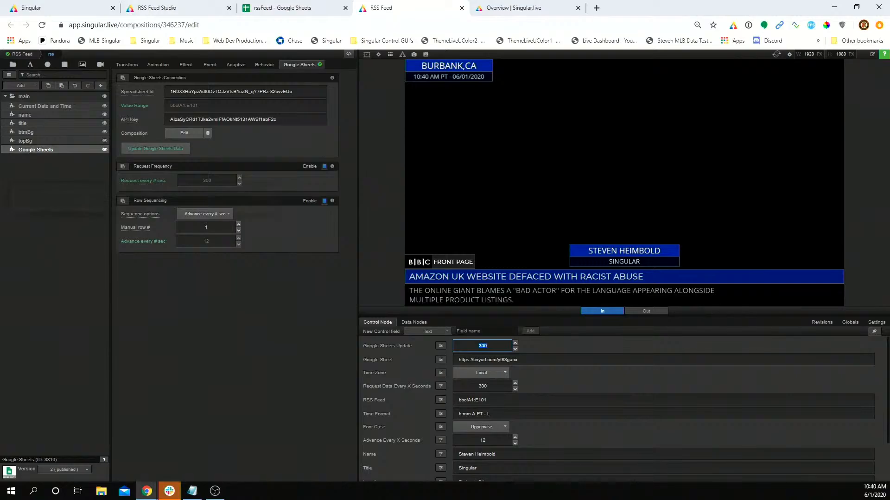
pyautogui.click(271, 398)
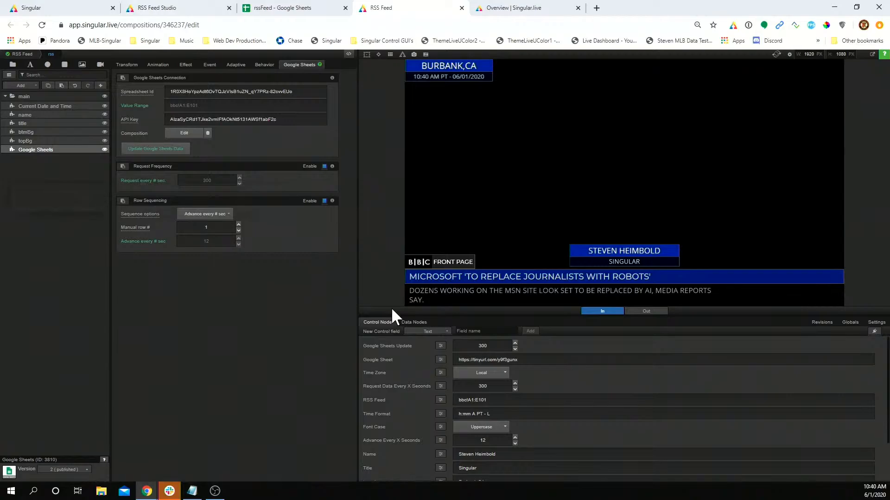
pyautogui.click(440, 345)
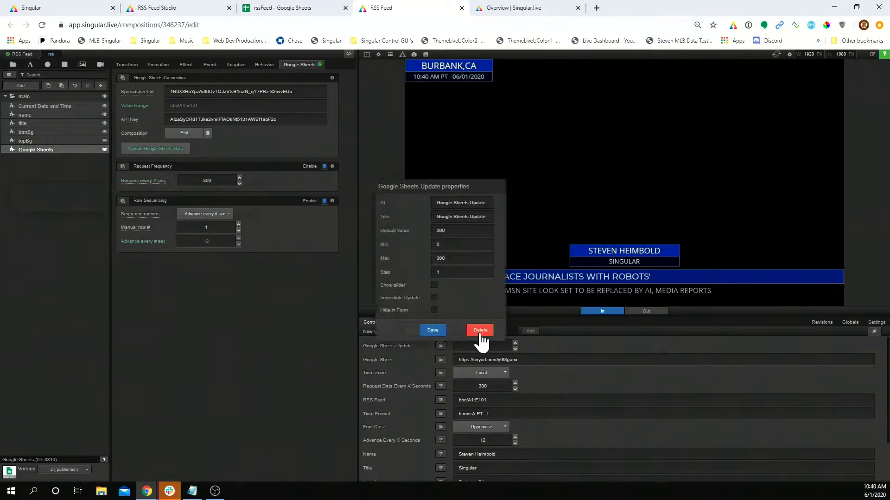
pyautogui.click(481, 331)
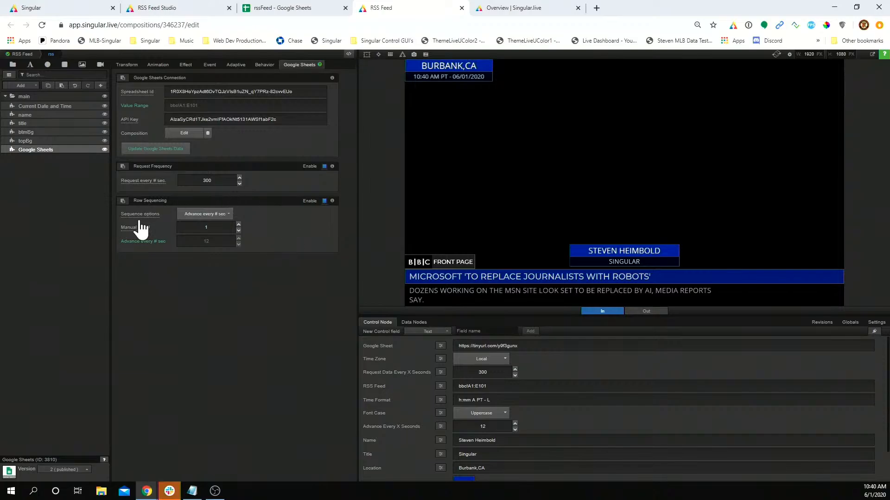
# Step: Keep Sequence options on Advance every # sec and bring up the RSS Feed Studio control app
pyautogui.click(206, 215)
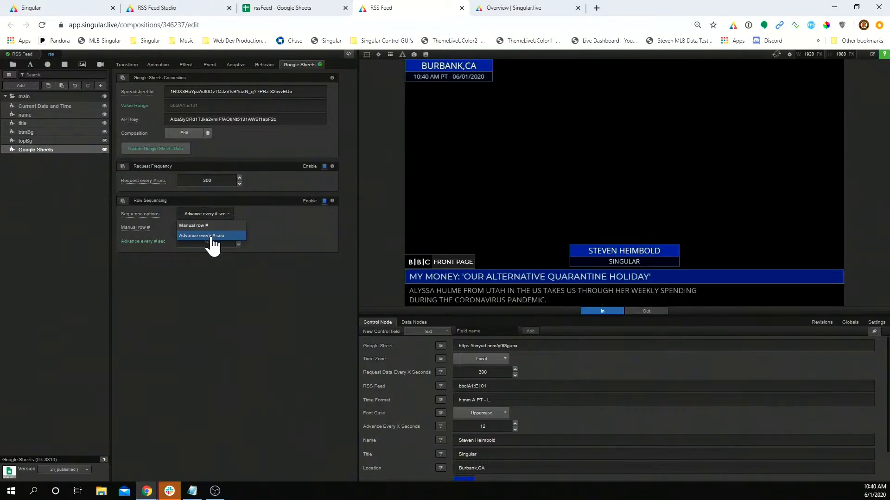
pyautogui.click(213, 236)
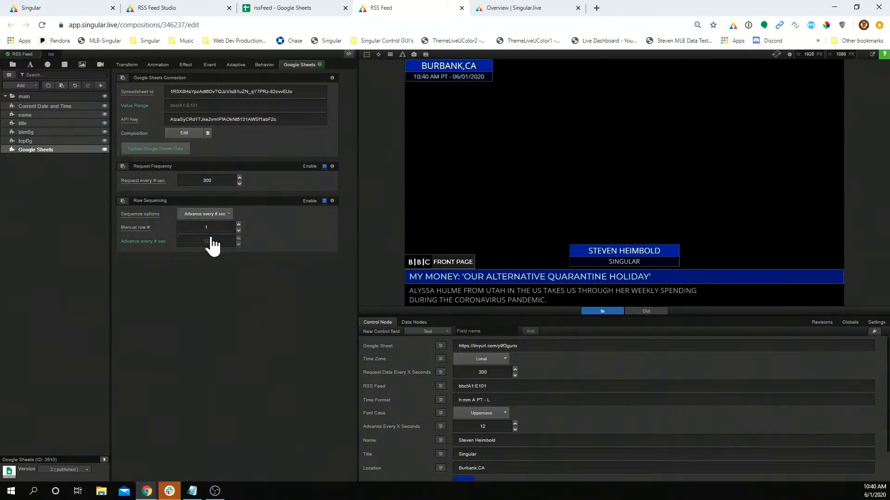
pyautogui.doubleClick(207, 228)
pyautogui.click(230, 243)
pyautogui.click(160, 8)
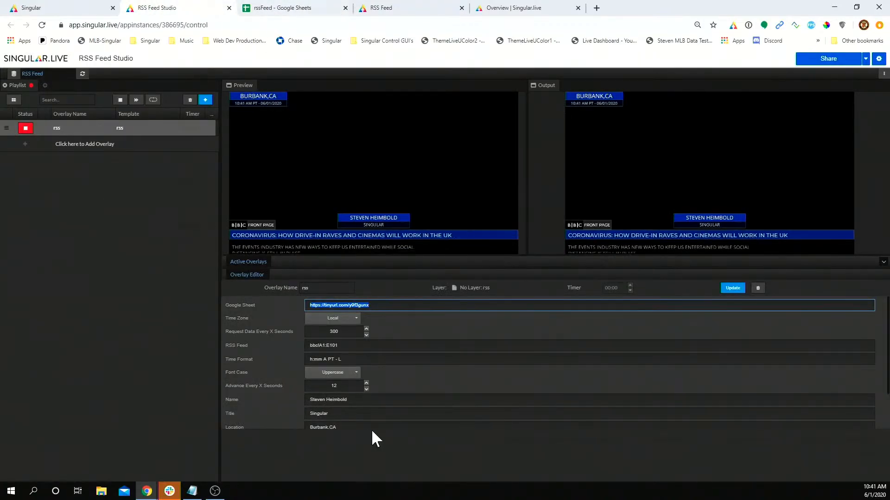
# Step: Change the rss overlay's Advance Every X Seconds from 12 to 5 and update the overlay
pyautogui.click(334, 386)
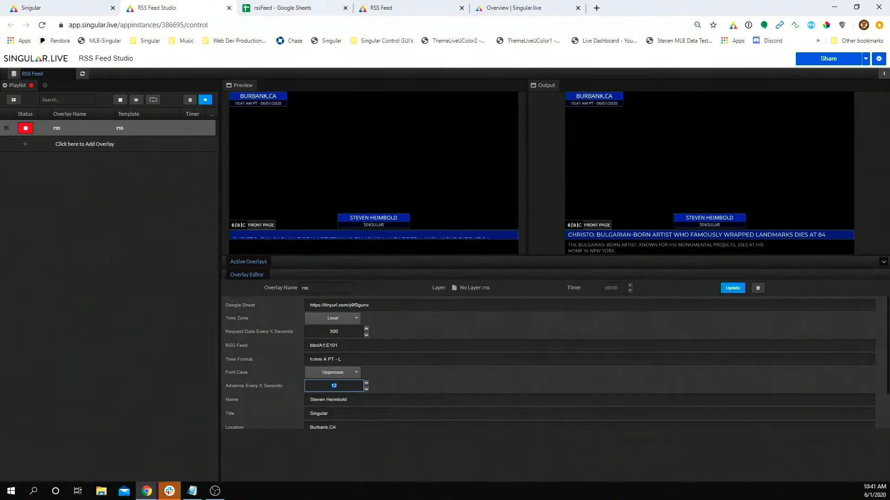
pyautogui.write('5')
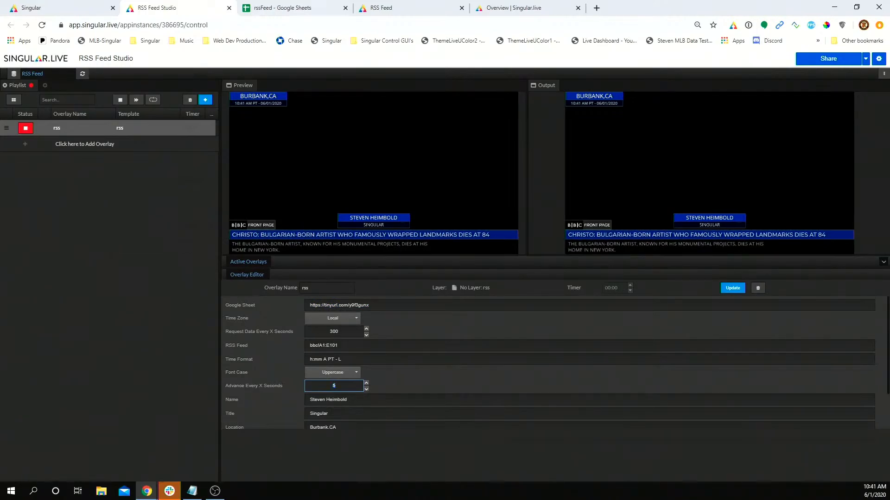
pyautogui.click(739, 289)
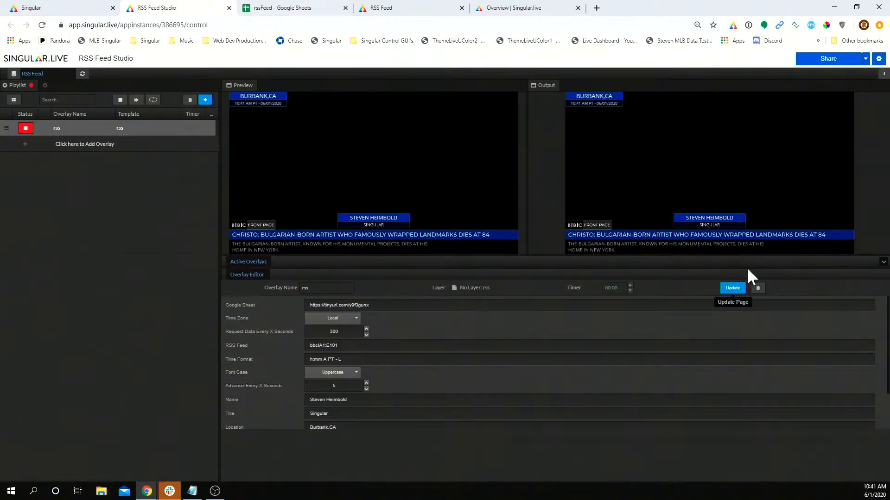